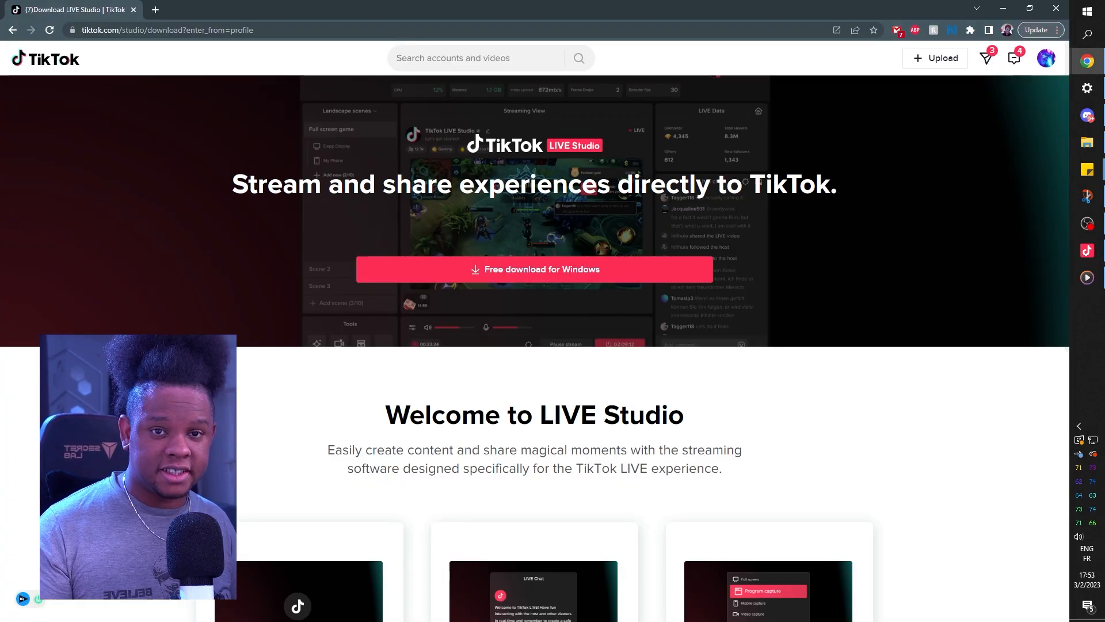
Step: Review the LIVE Studio download page, and skip ahead in the recorded LIVE Studio tutorial in Media Player
scroll(377, 287, "down", 8)
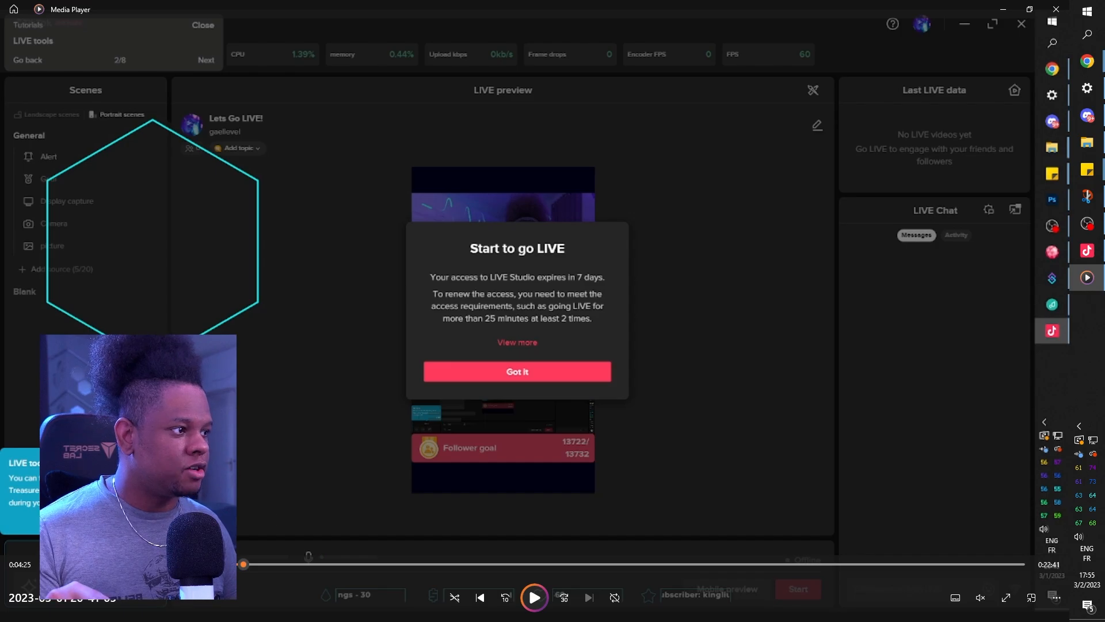
left_click_drag(244, 564, 276, 565)
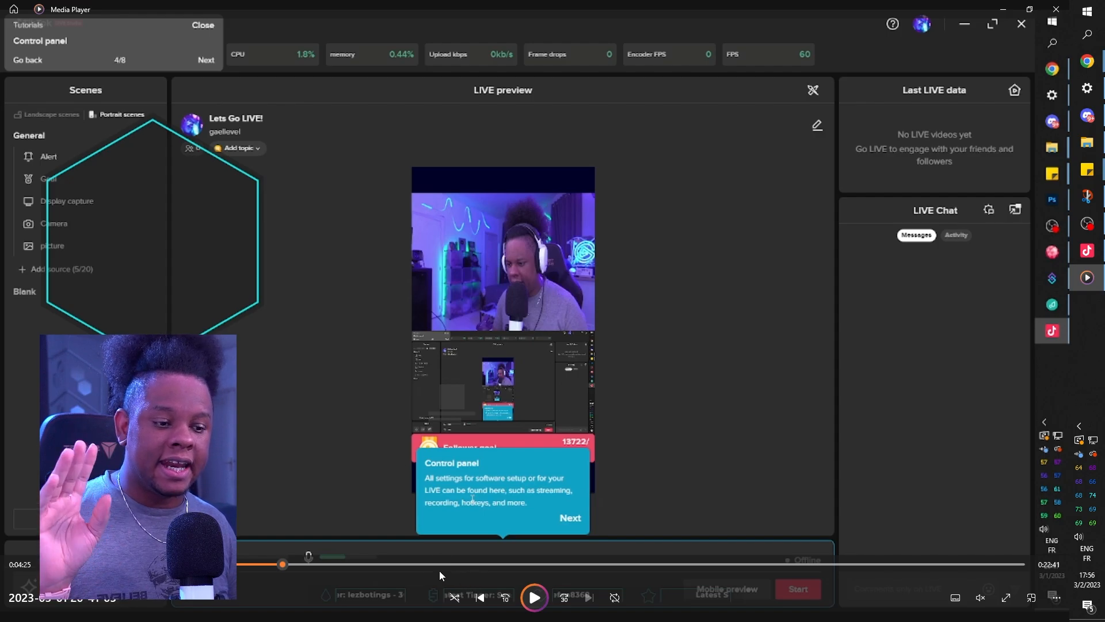
left_click(291, 564)
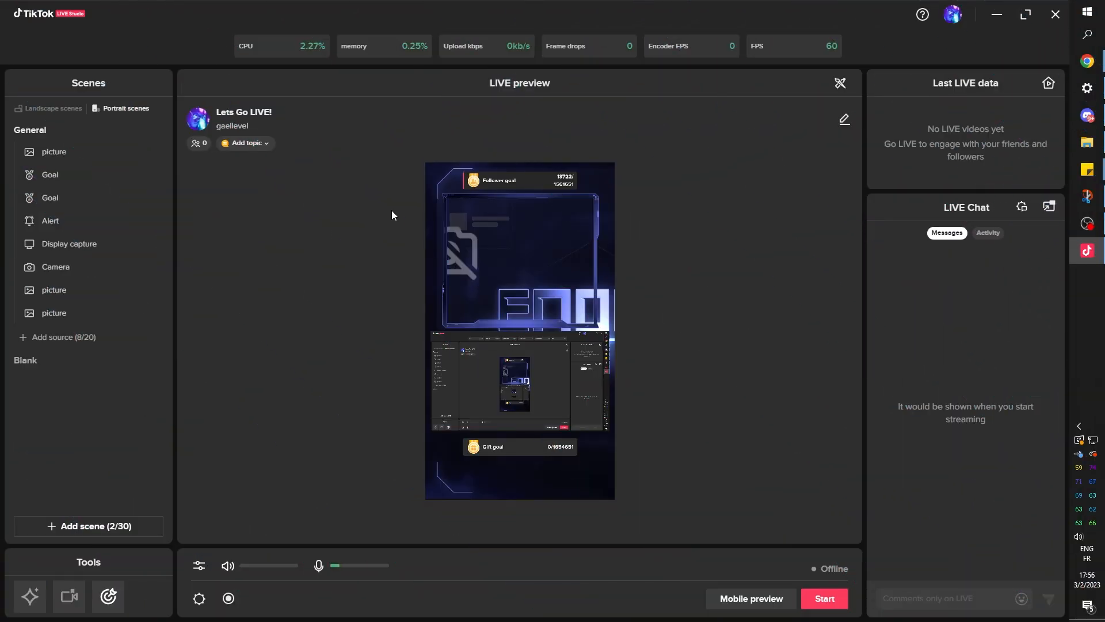
Step: In TikTok LIVE Studio, inspect the General scene's follower goal, camera area, display capture, gift goal and background picture in the preview
mouse_move(267, 57)
left_click(500, 180)
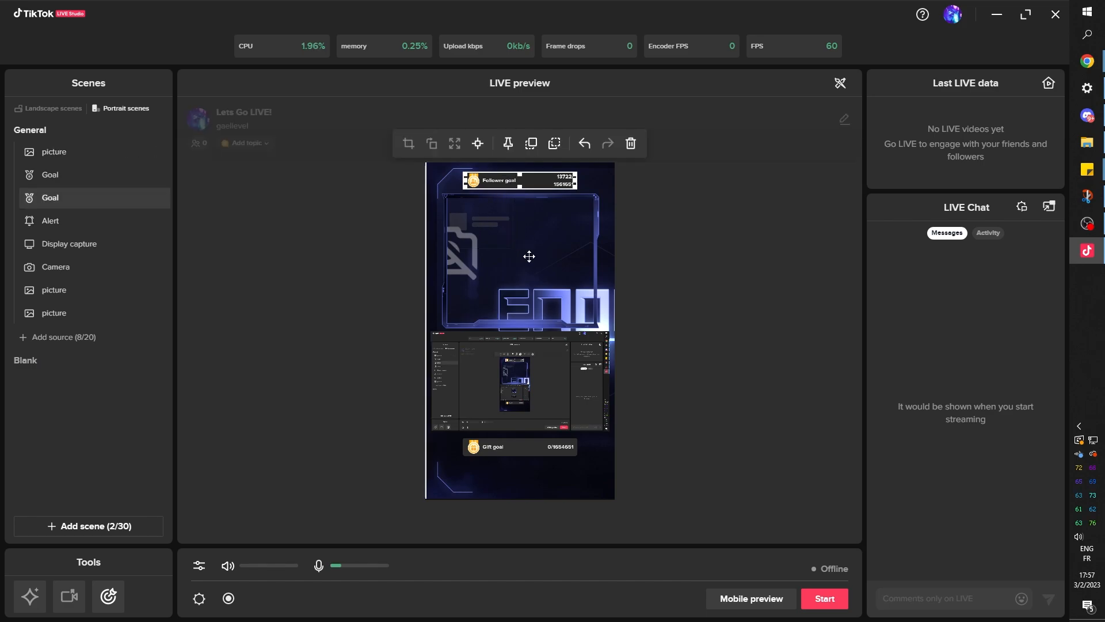
left_click(554, 237)
left_click(513, 370)
left_click(501, 449)
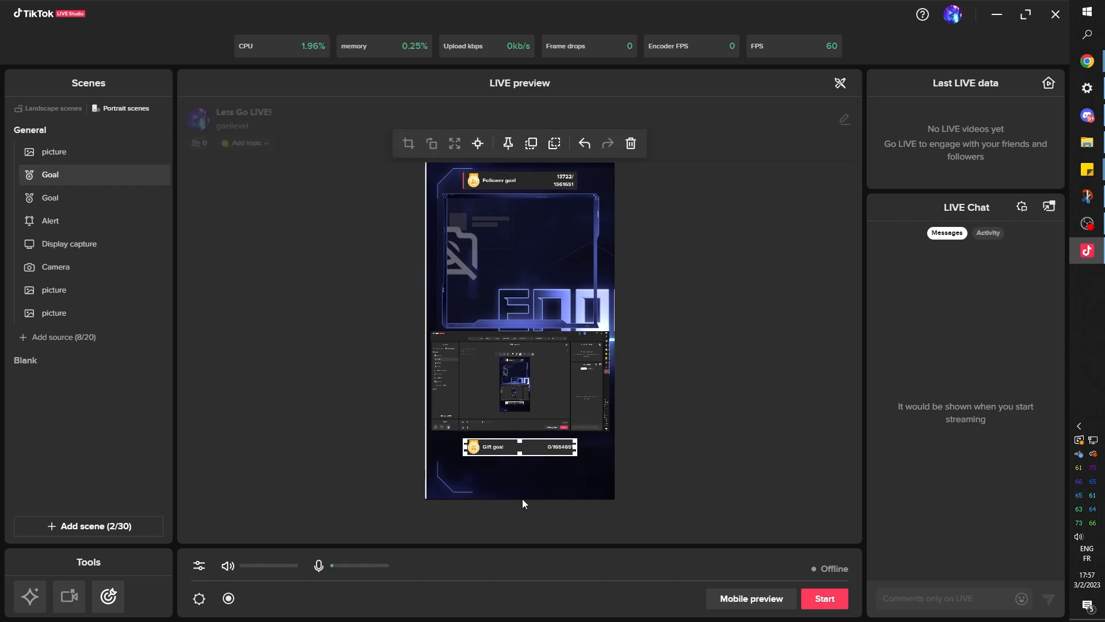
left_click(523, 497)
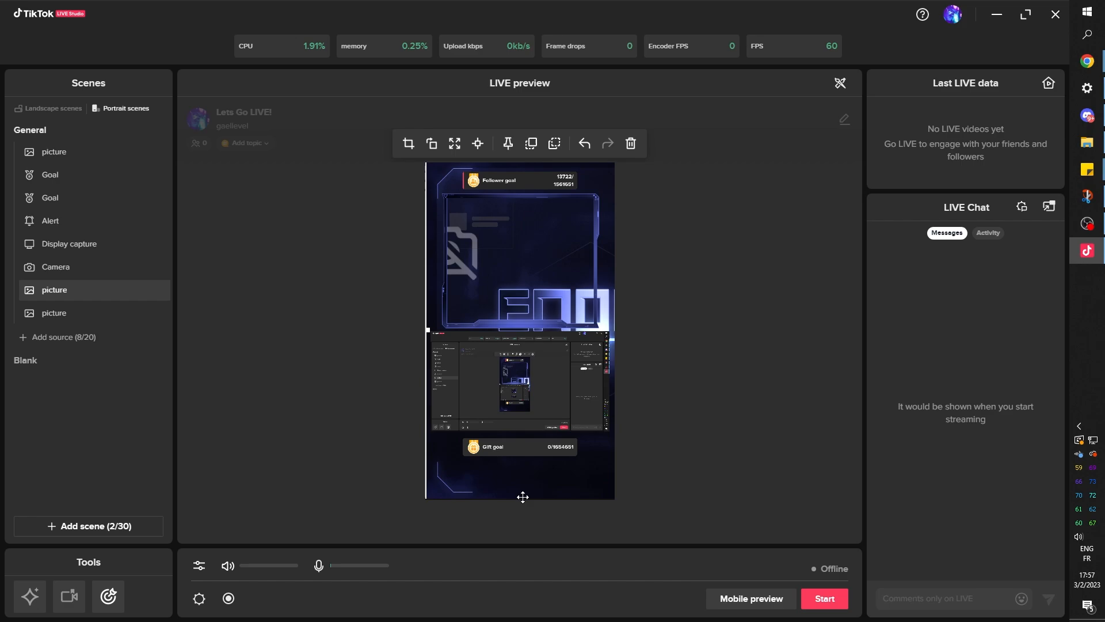
Step: Look at the landscape scene list, and return to the portrait scenes
left_click(44, 113)
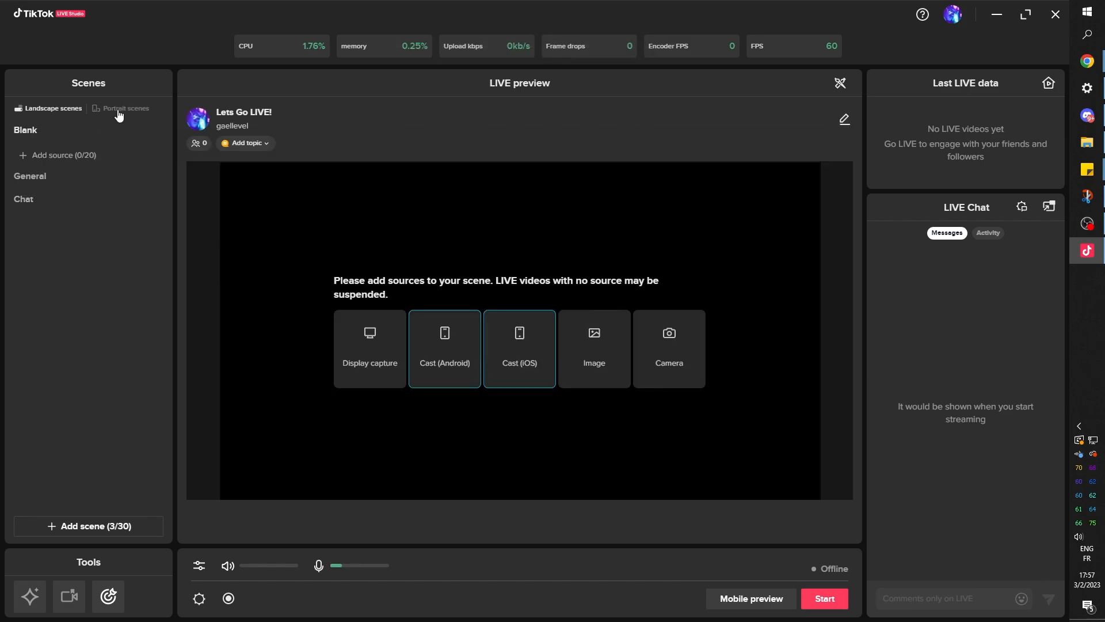
left_click(119, 109)
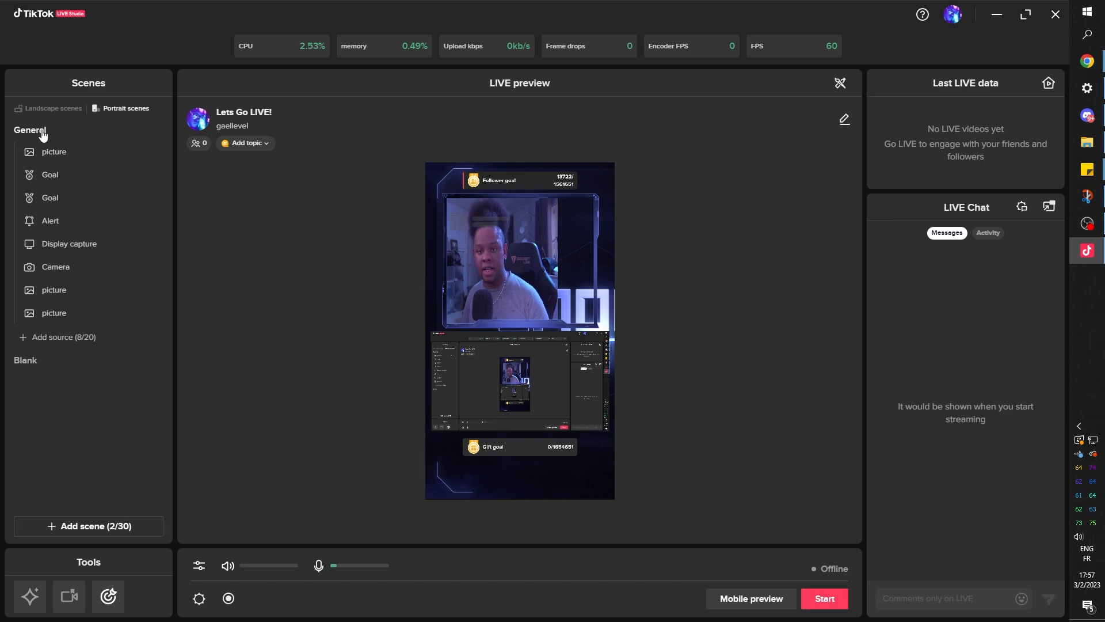
left_click(32, 361)
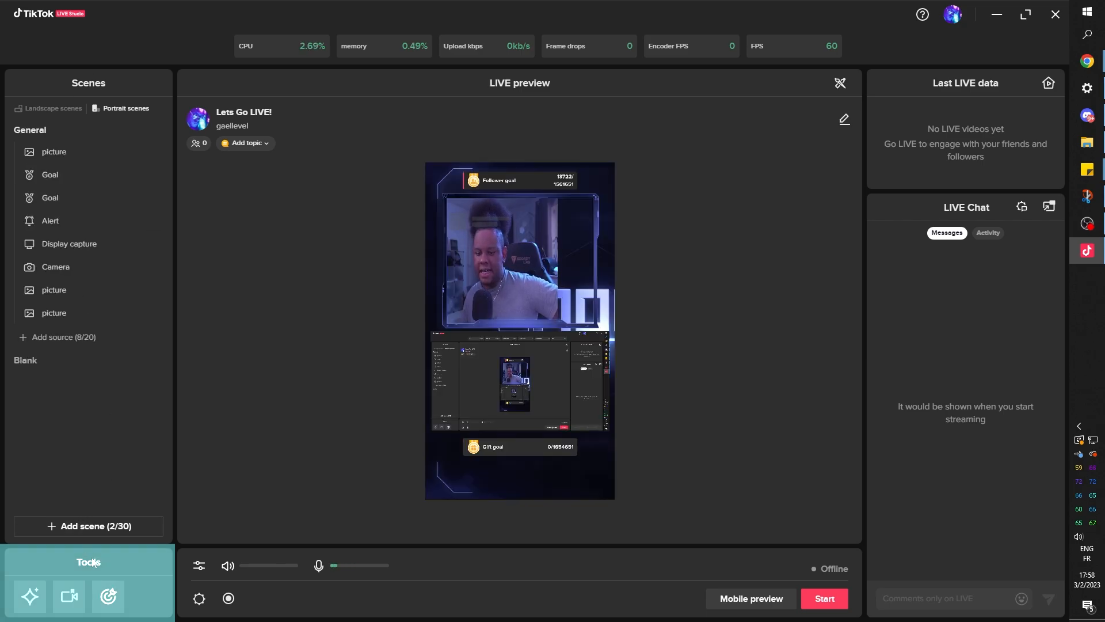
Step: Examine the LIVE Goal introduction, close it, and check the Highlight tool
left_click(110, 596)
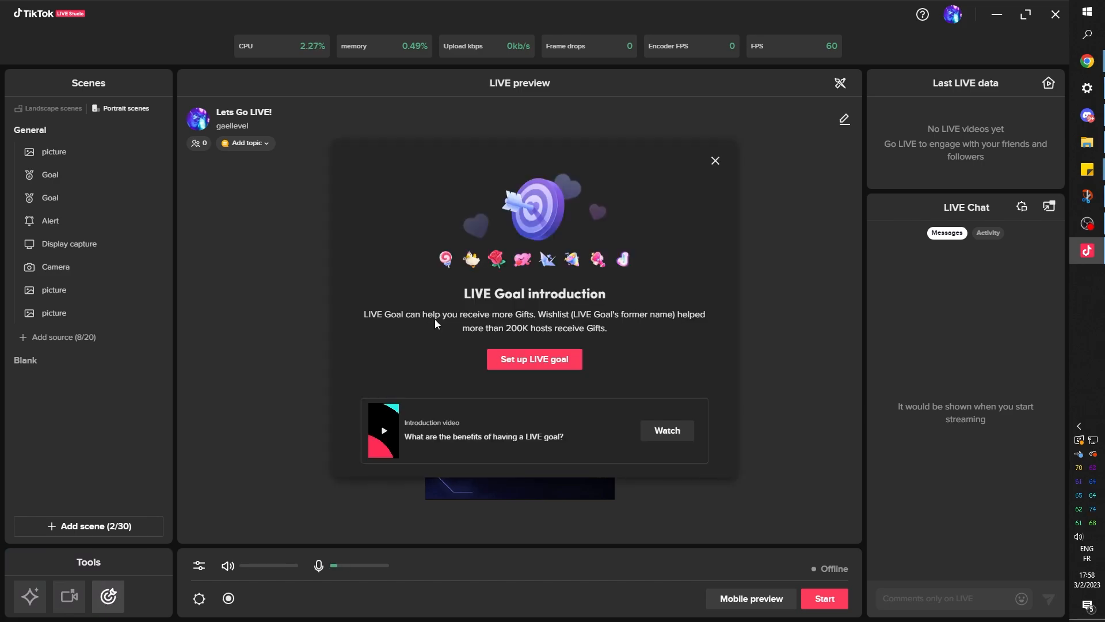
left_click(716, 163)
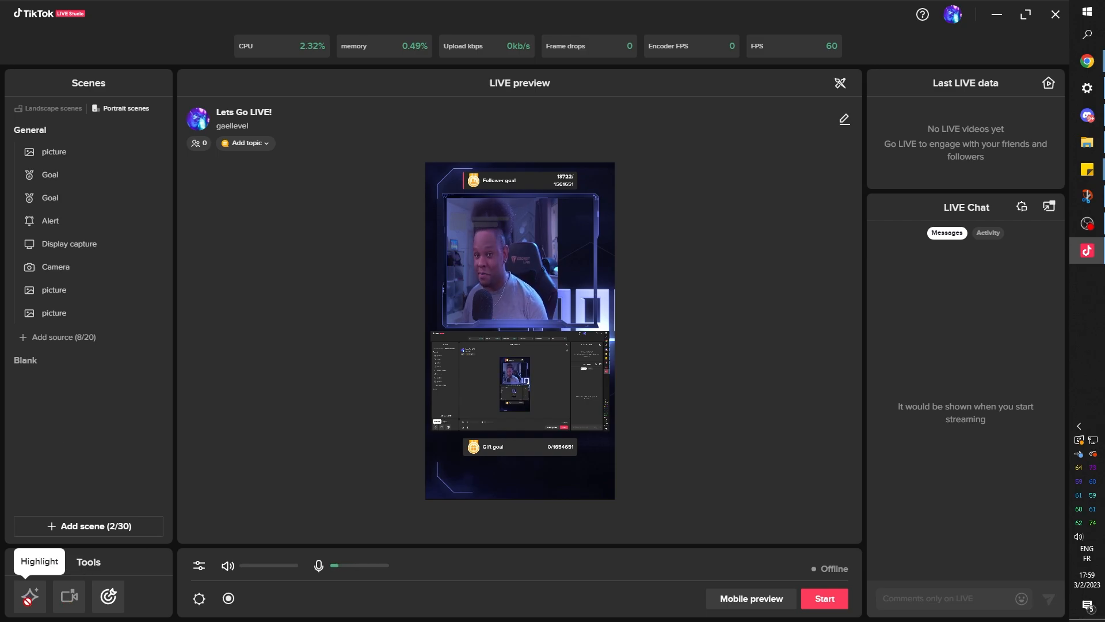
left_click(28, 597)
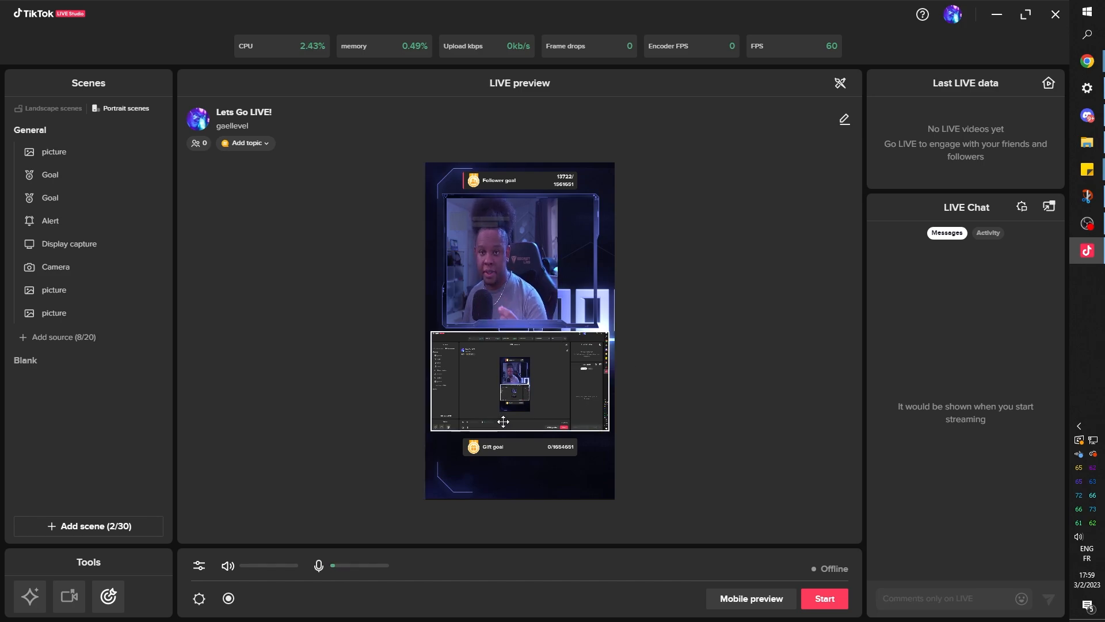
Step: Review the LIVE title and browse the Gaming topics, closing the topic chooser without picking one
left_click_drag(218, 112, 274, 114)
left_click(235, 112)
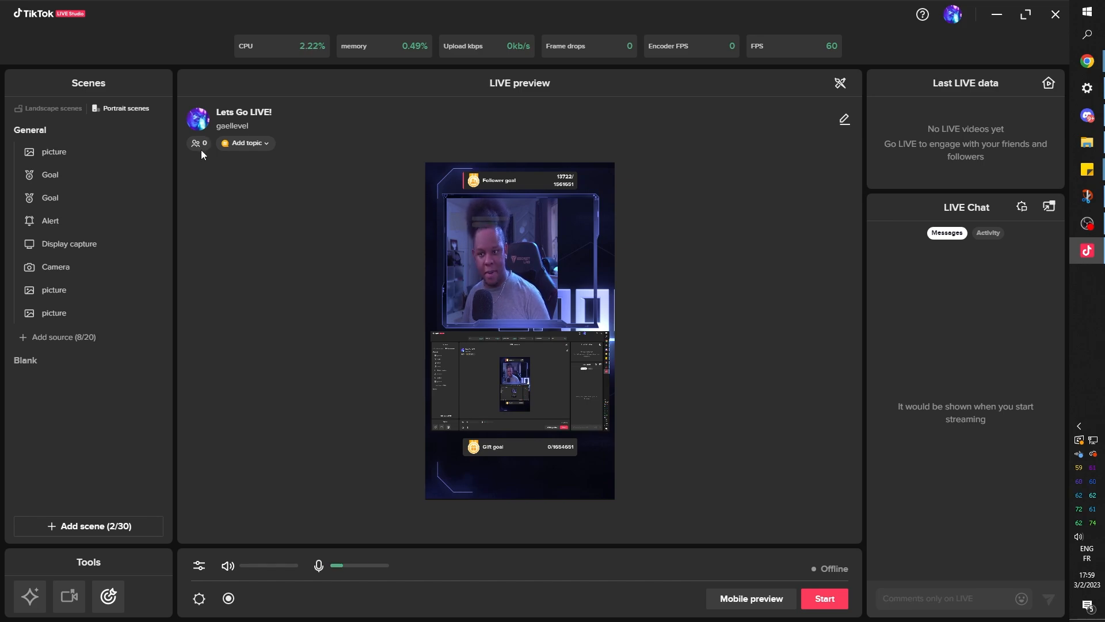
left_click(265, 143)
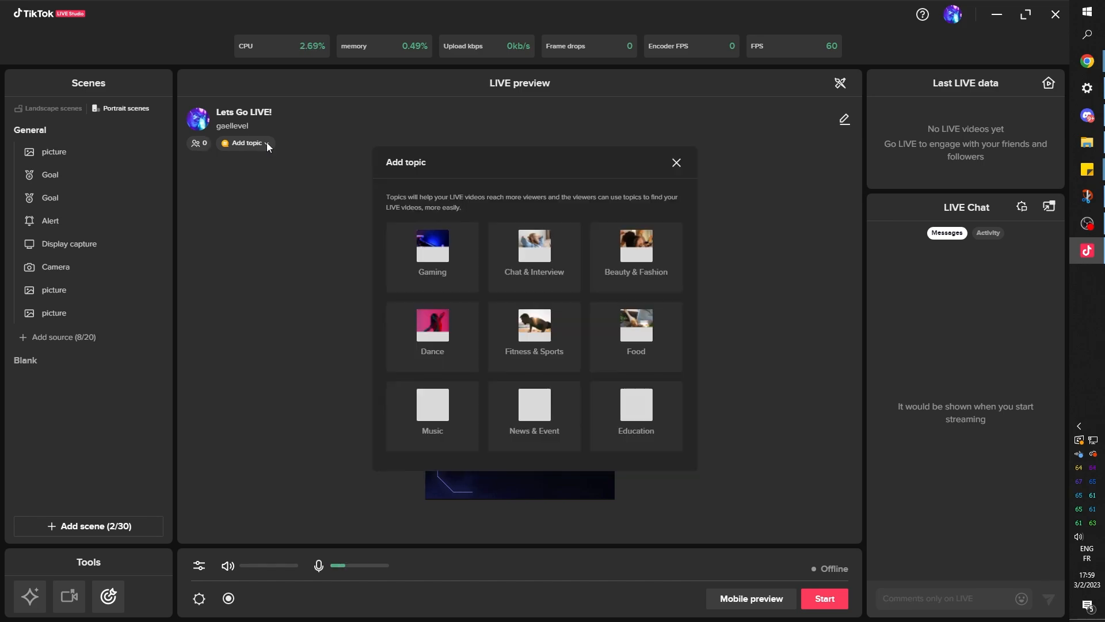
left_click(435, 261)
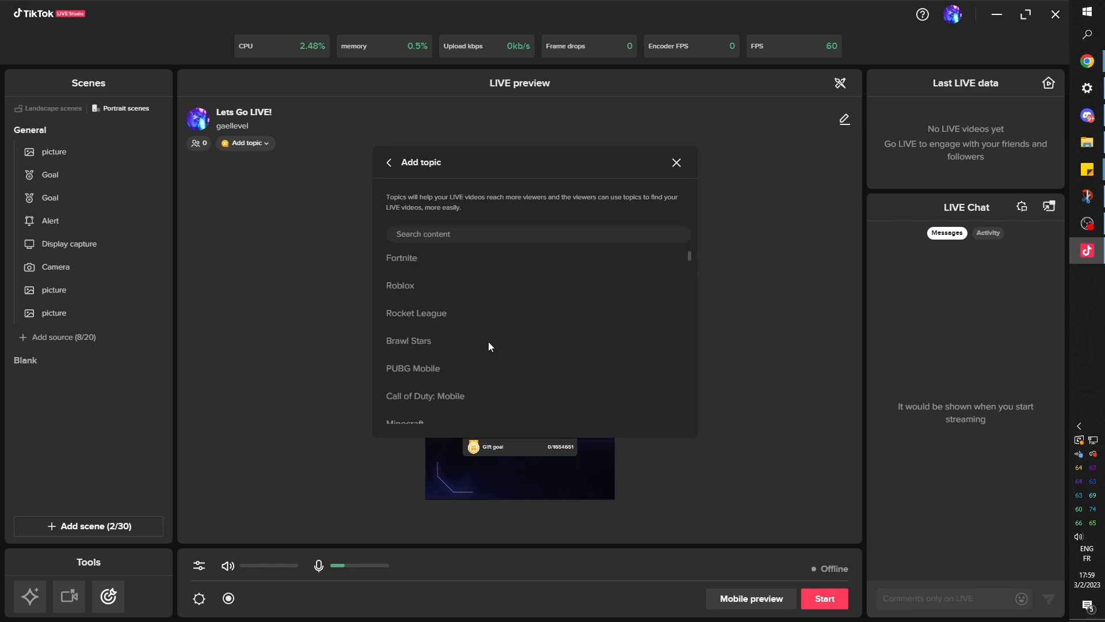
left_click(390, 163)
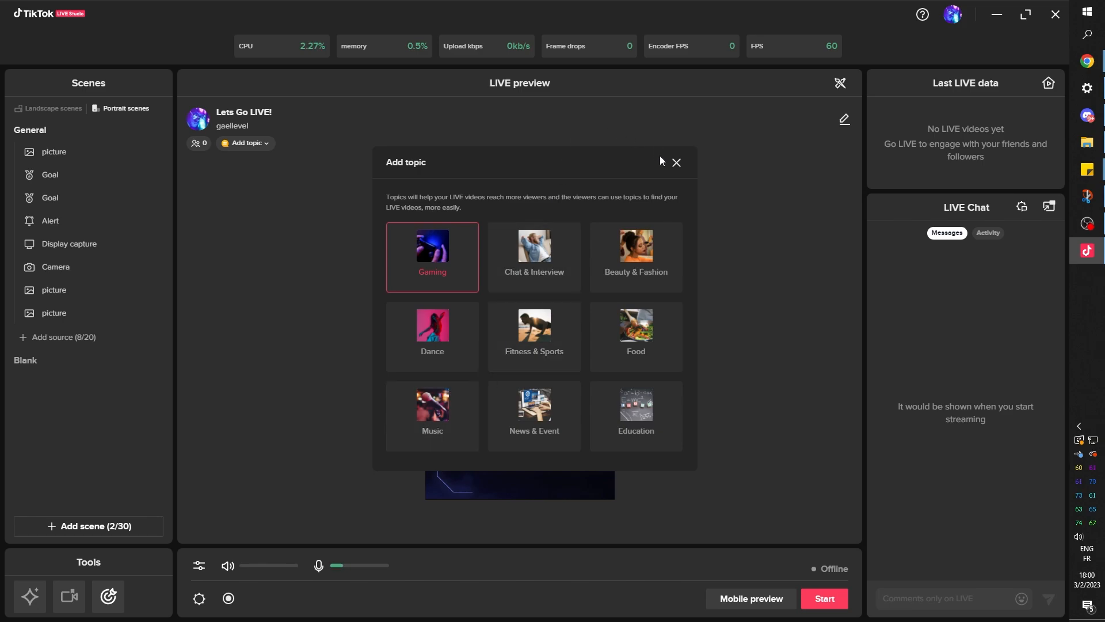
left_click(676, 162)
Step: Examine the LIVE settings for cover, topic, title, audience controls, branded content and moderators, and close them
left_click(841, 82)
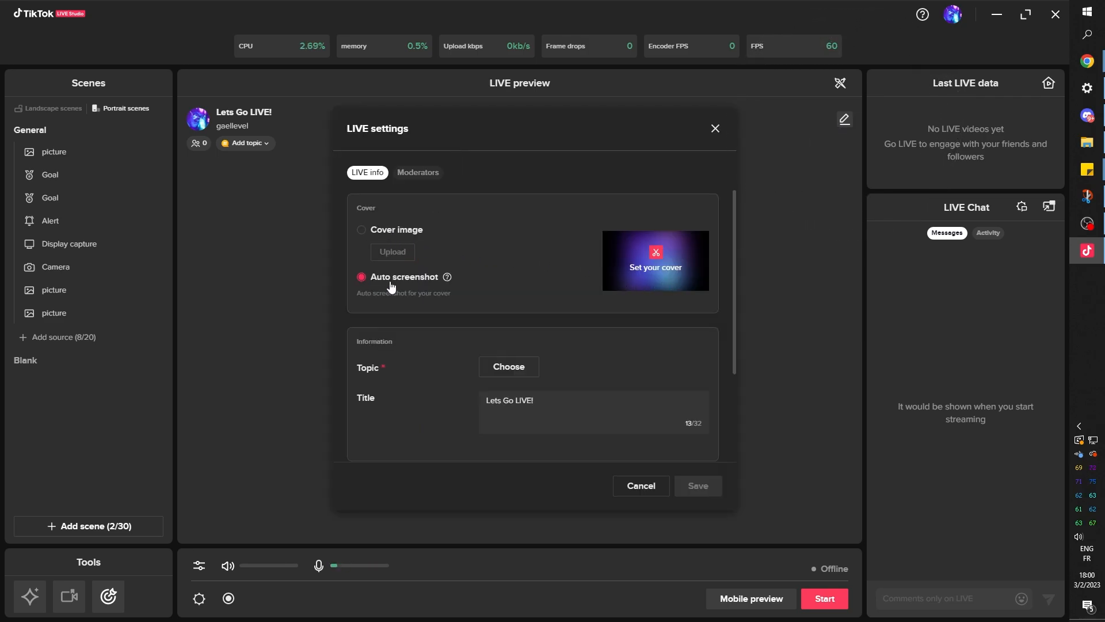
scroll(421, 287, "down", 3)
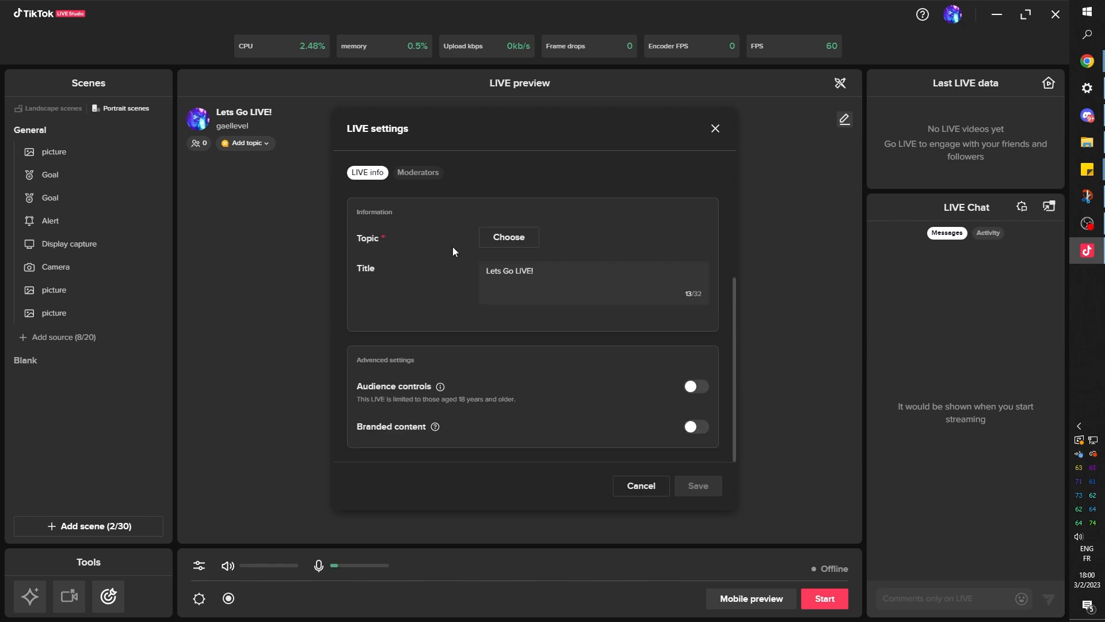
left_click(498, 248)
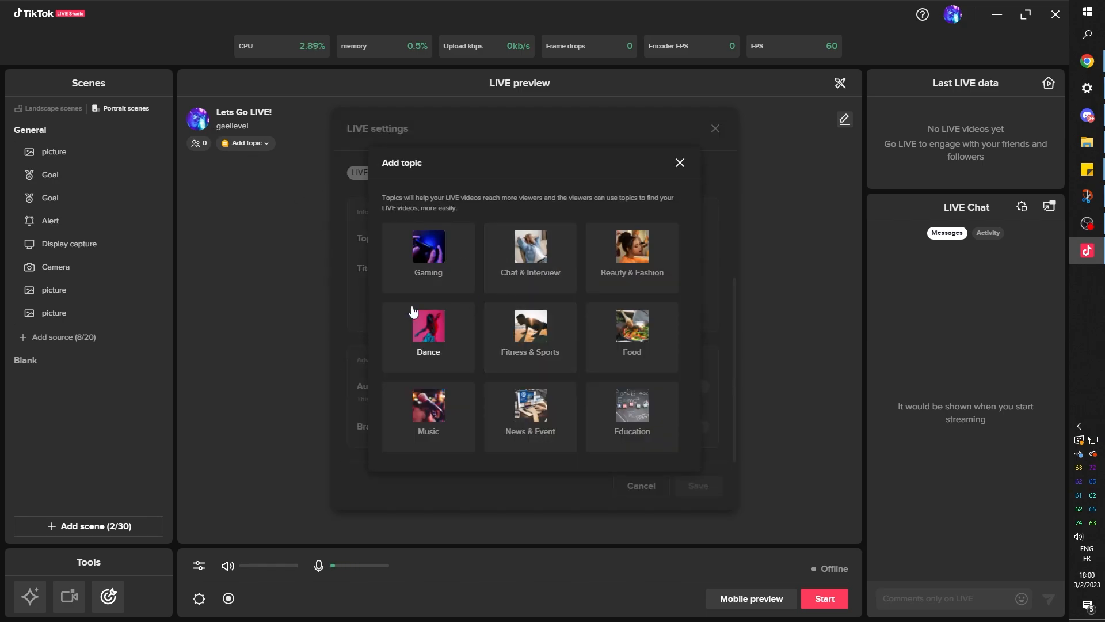
left_click(556, 274)
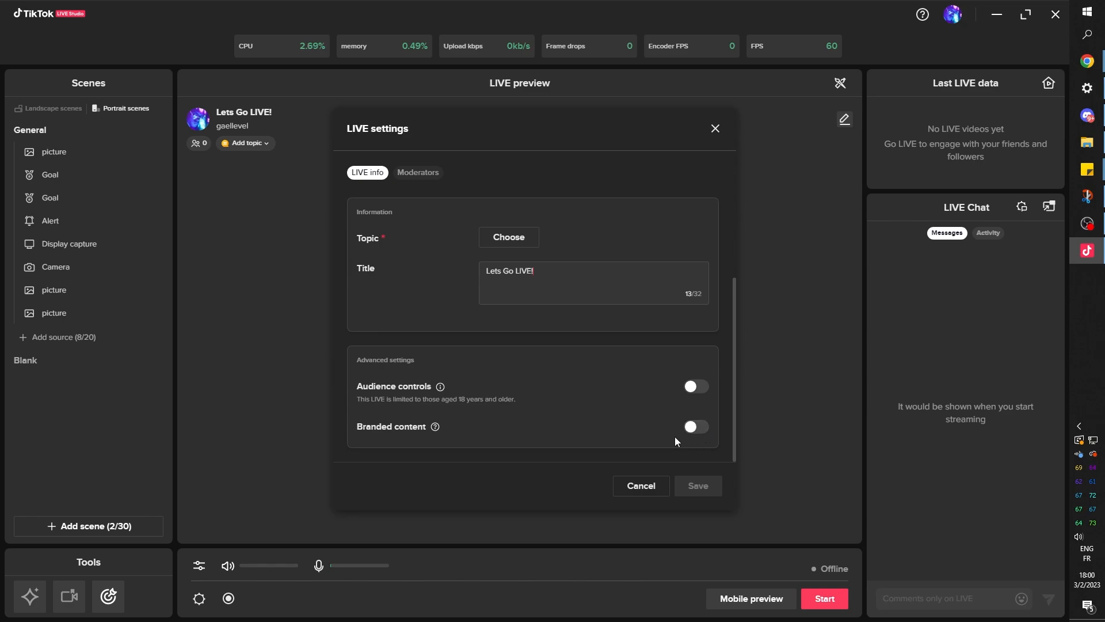
left_click(418, 172)
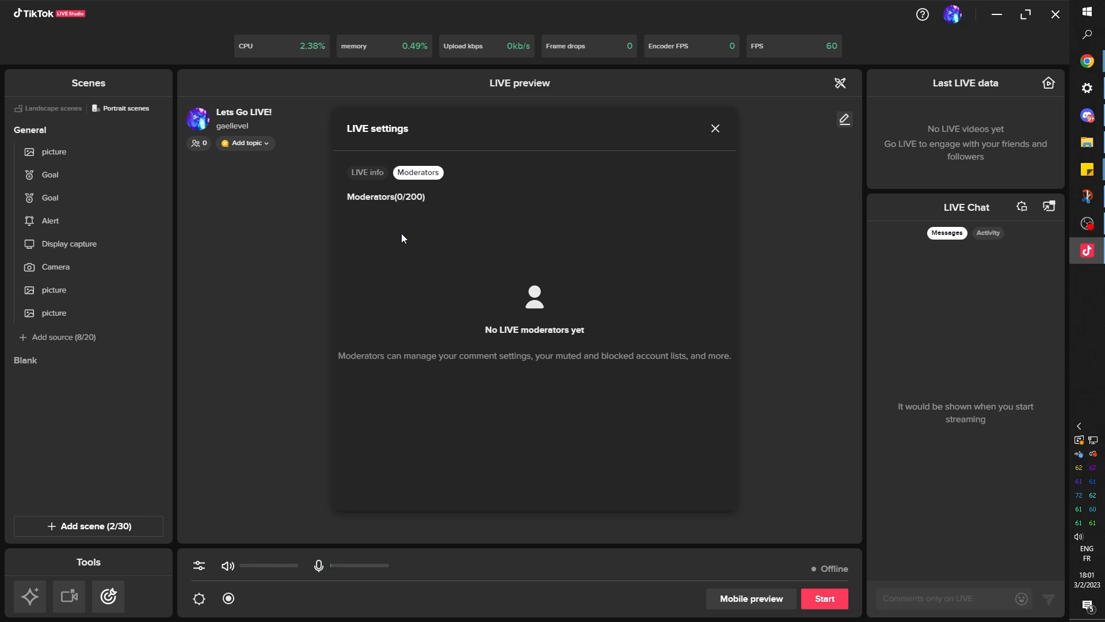
left_click(715, 129)
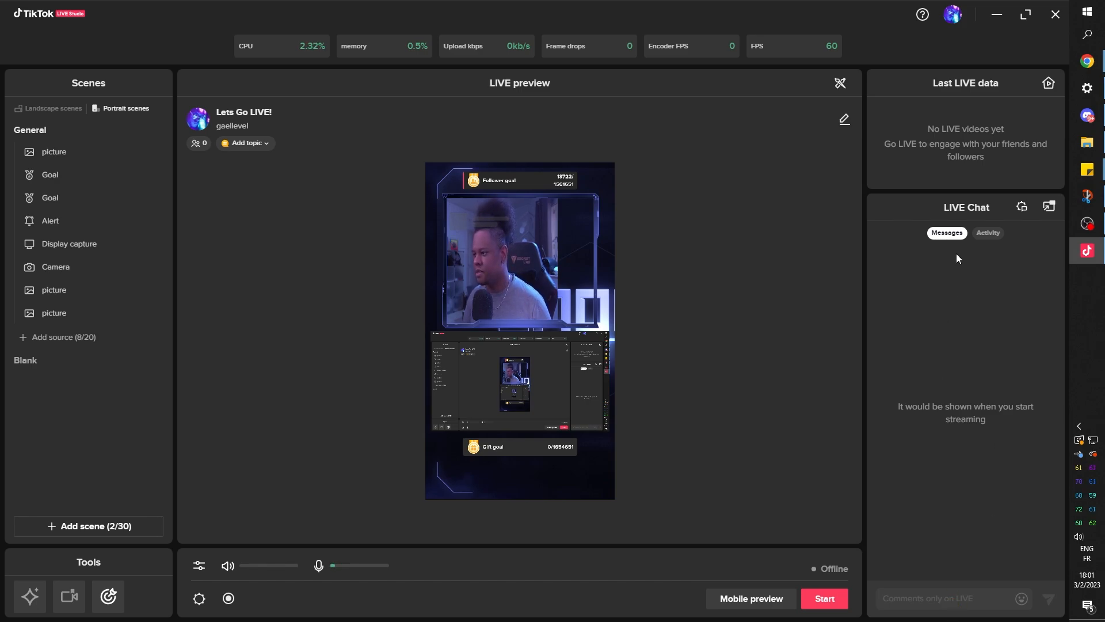
Step: Examine the LIVE Chat activity view and its comment settings, including mute duration, keyword filter and message options
left_click(991, 235)
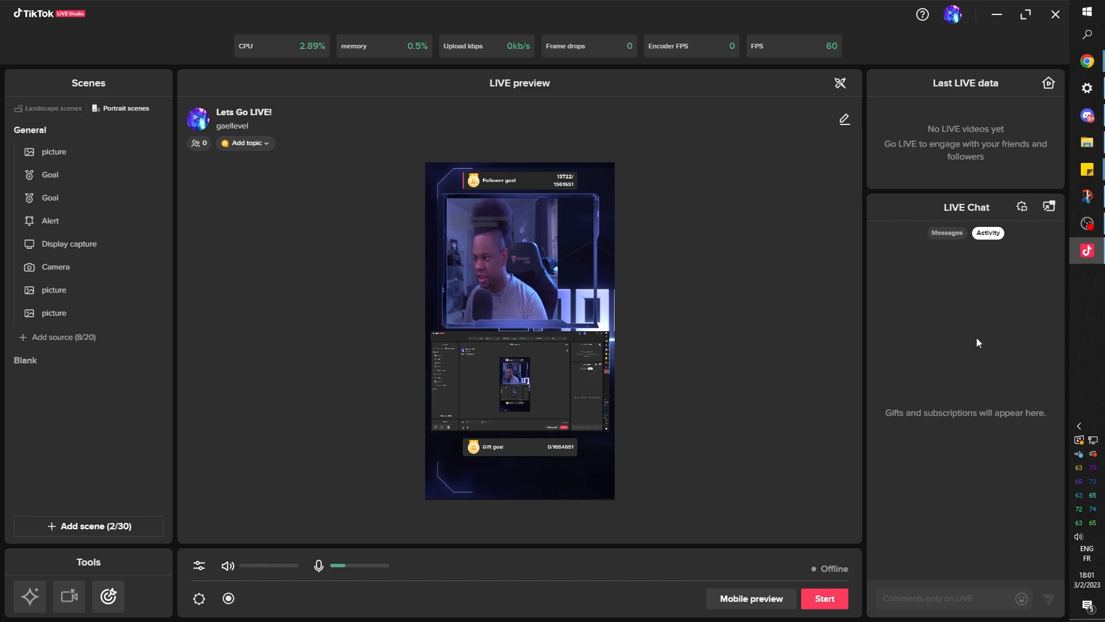
left_click(1021, 209)
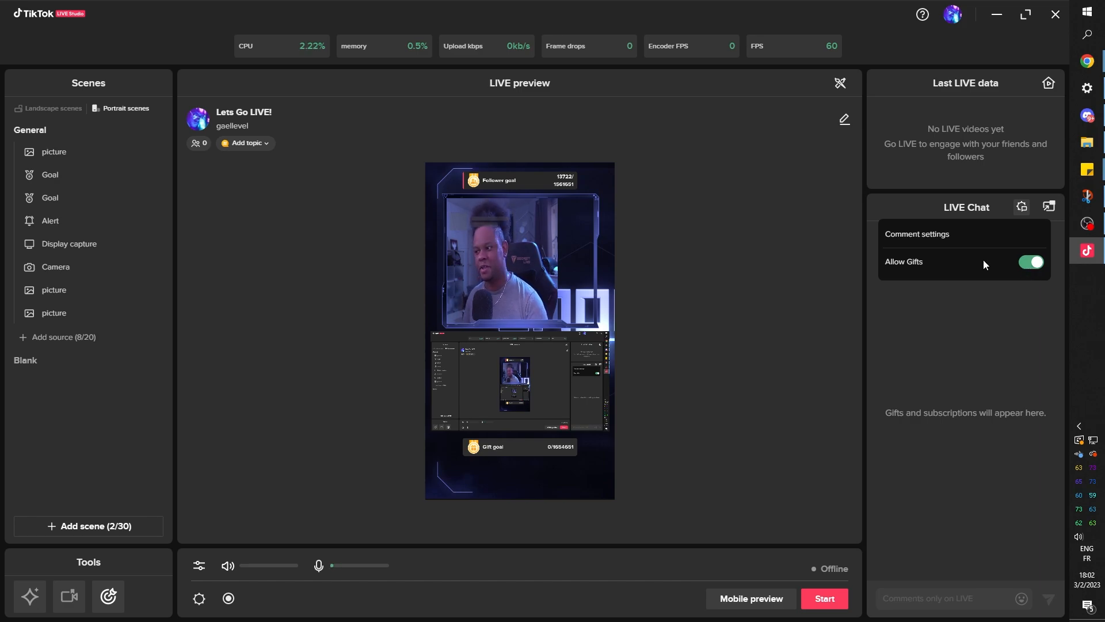
left_click(934, 236)
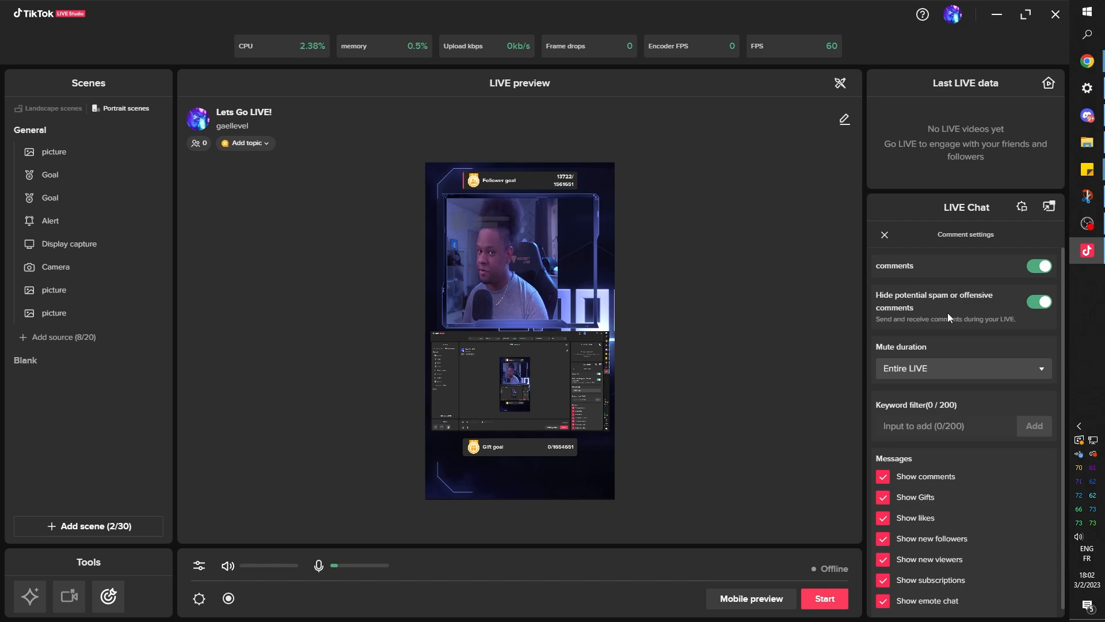
left_click(1043, 373)
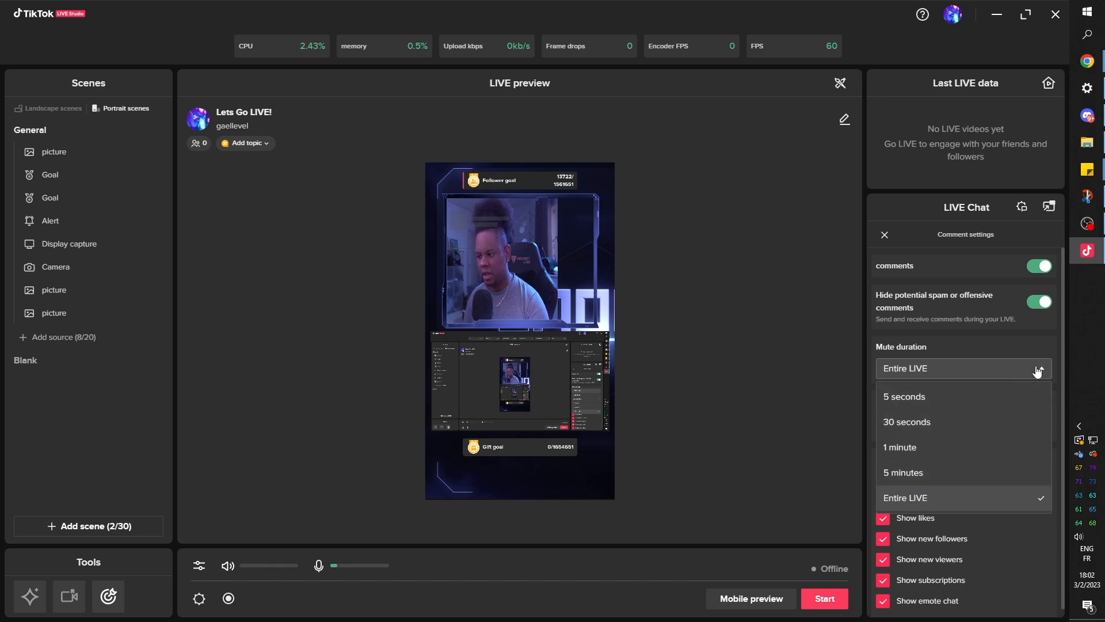
left_click(1037, 371)
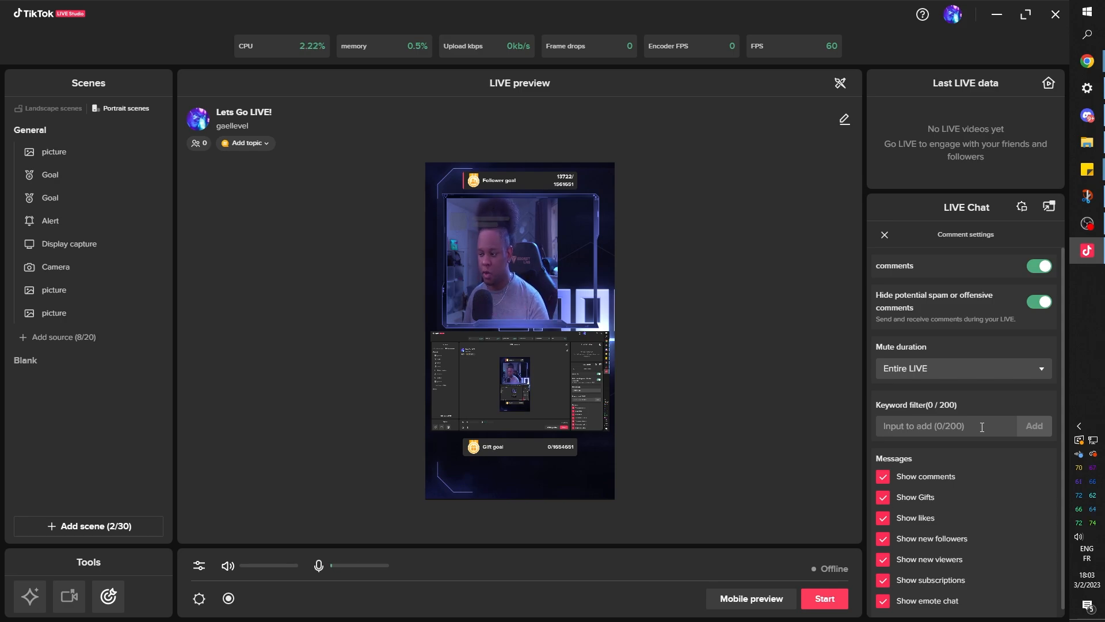
scroll(950, 437, "down", 1)
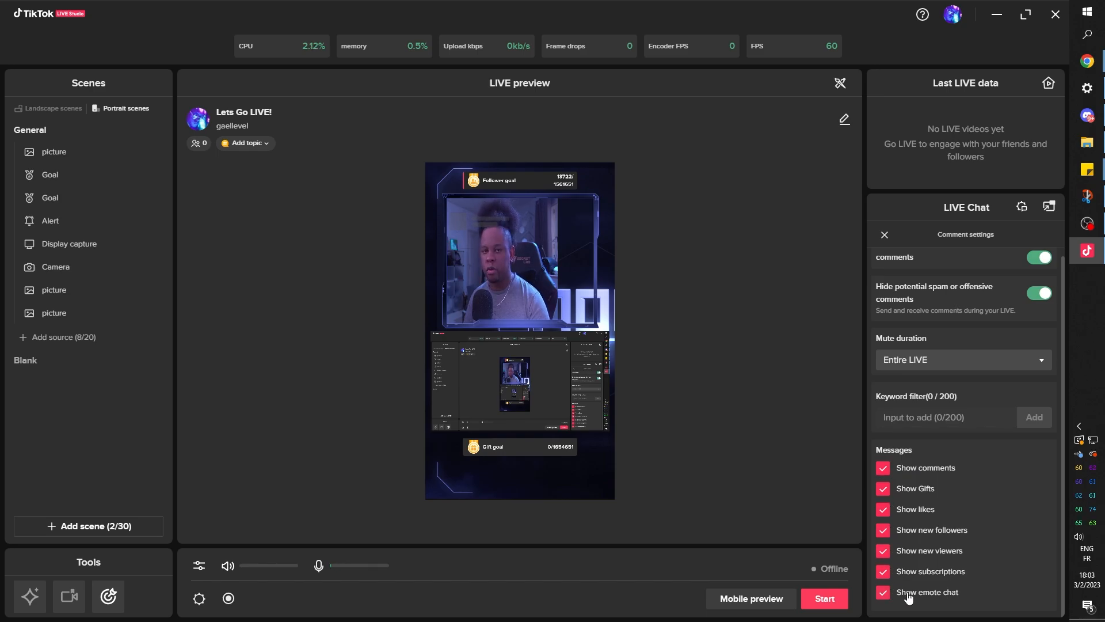
left_click(885, 234)
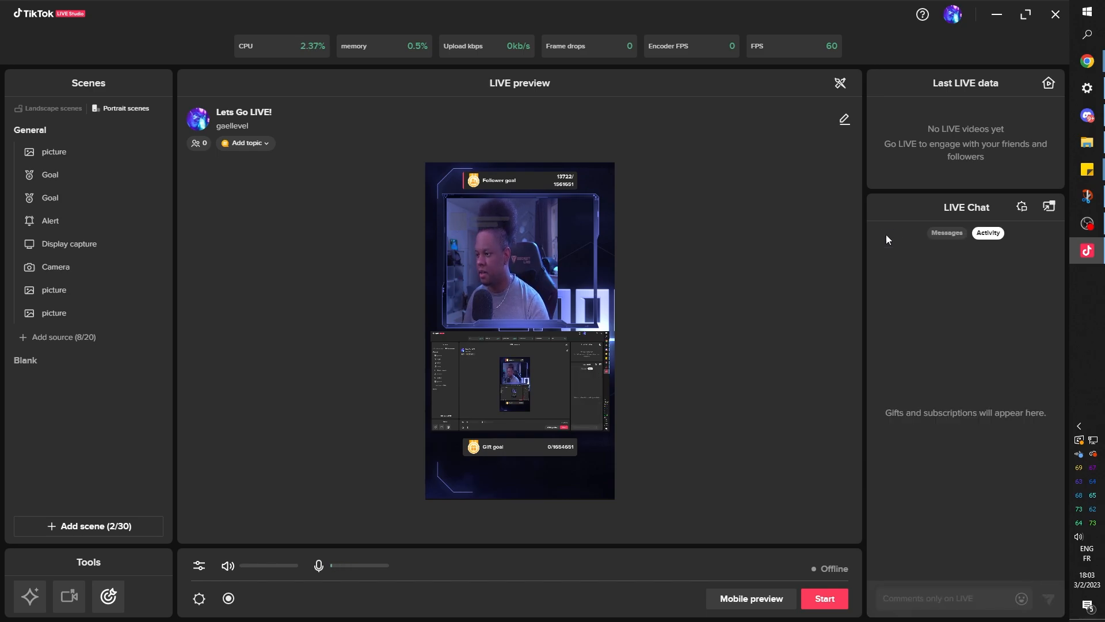
Step: Review the account options and the source types available for the General scene
left_click(954, 13)
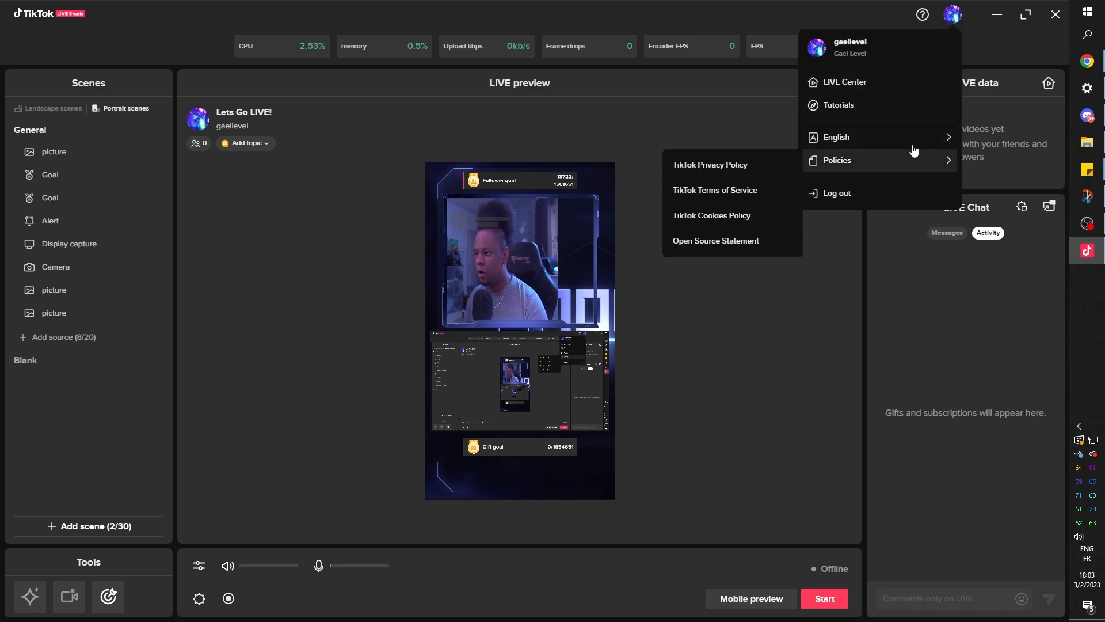
mouse_move(914, 144)
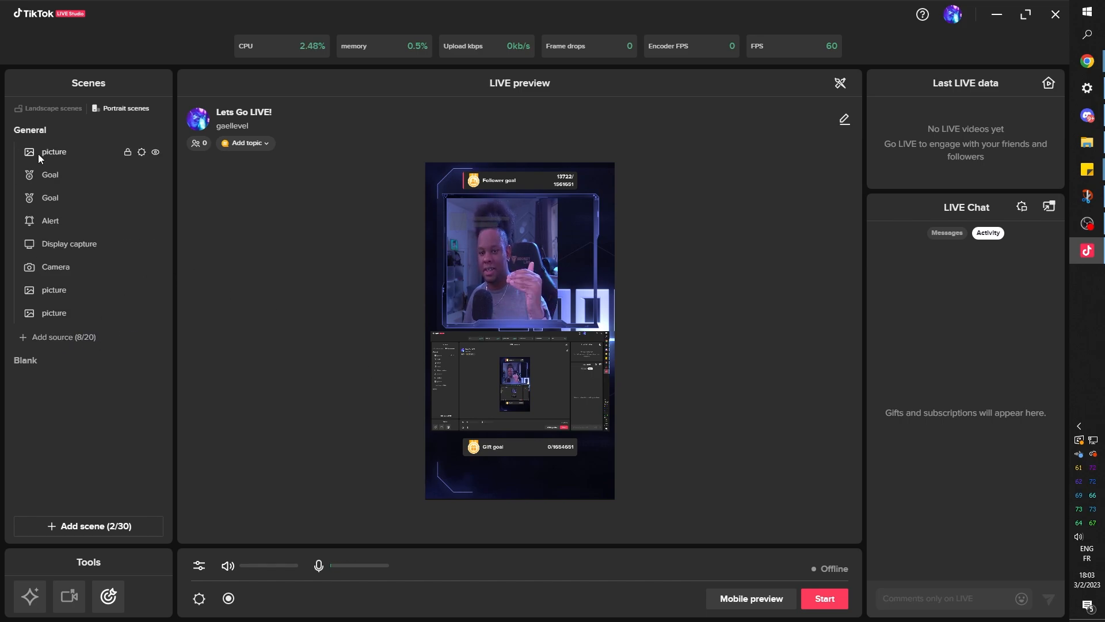
left_click(62, 340)
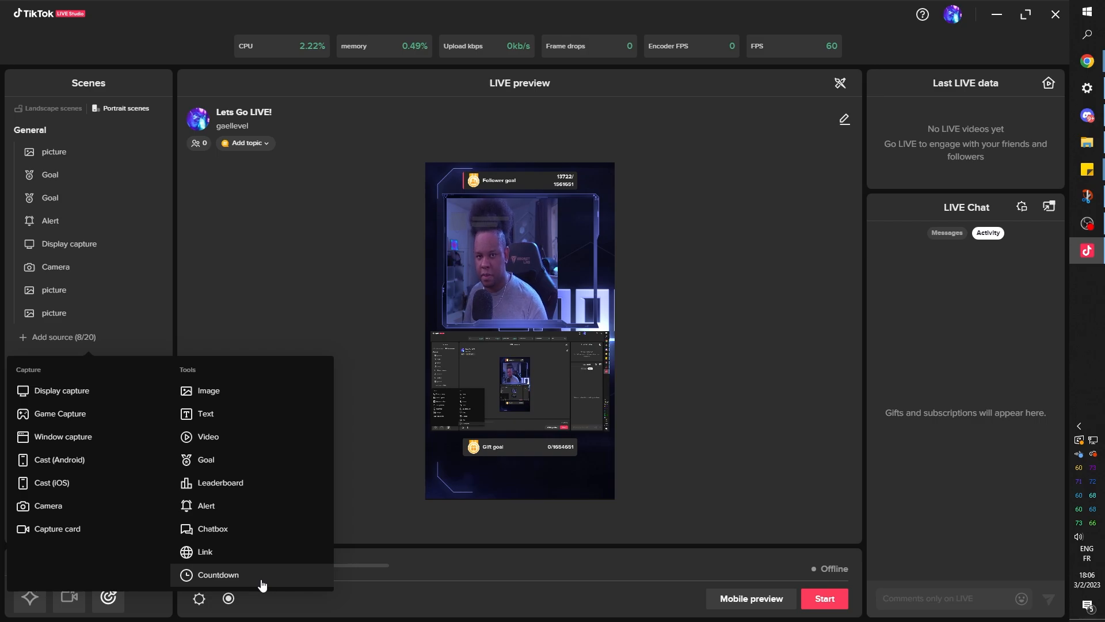
left_click(466, 222)
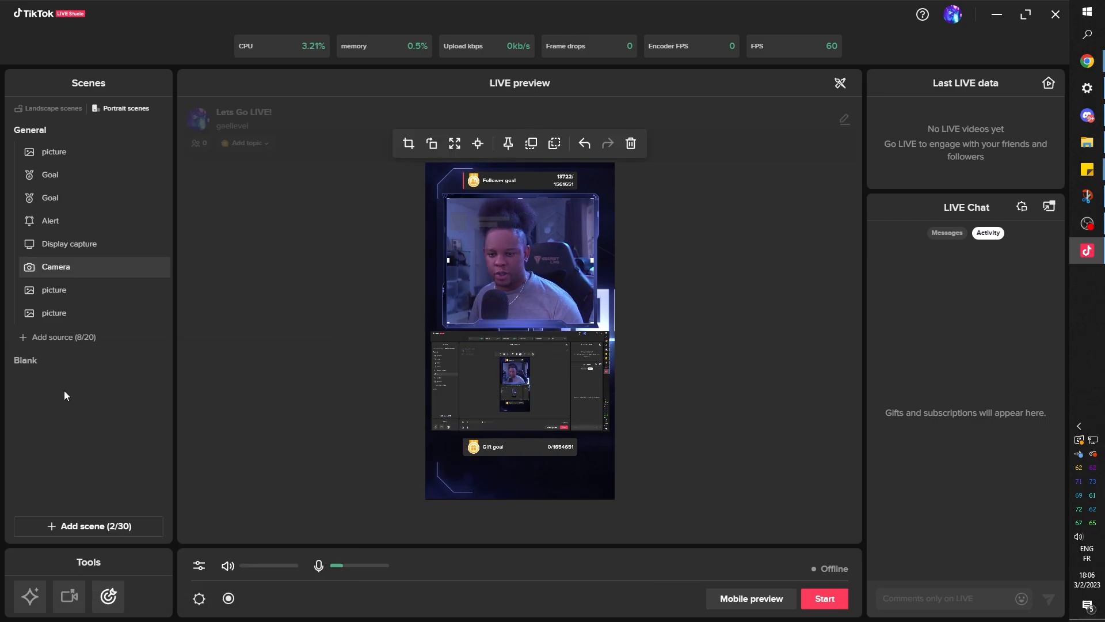
Step: Switch to the Blank scene and add a display capture of Display1 1920 * 1080
left_click(31, 362)
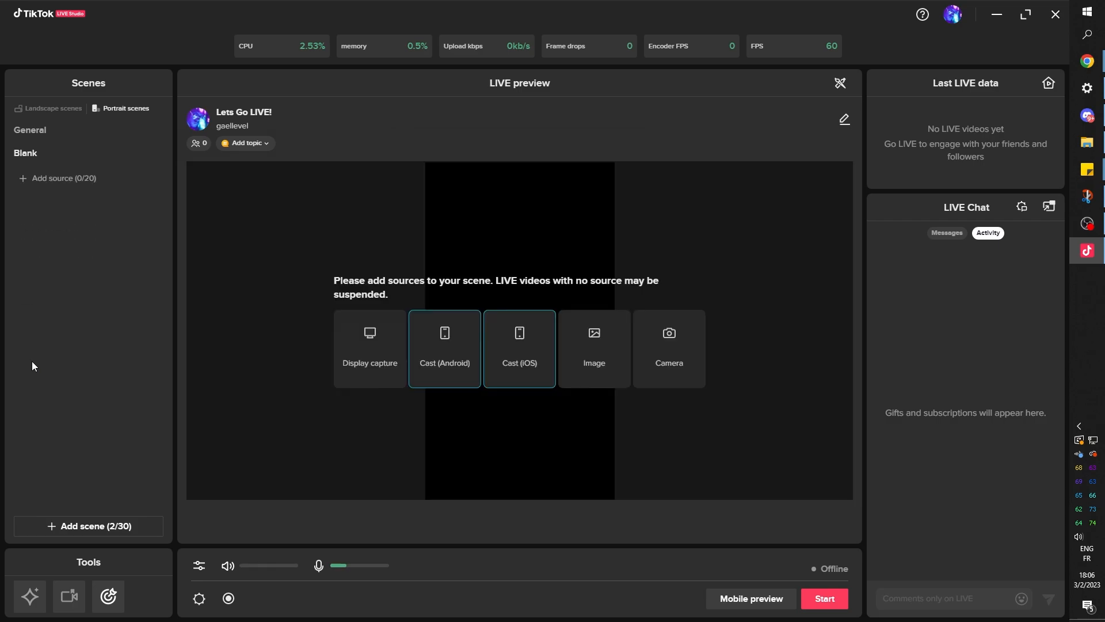
left_click(368, 374)
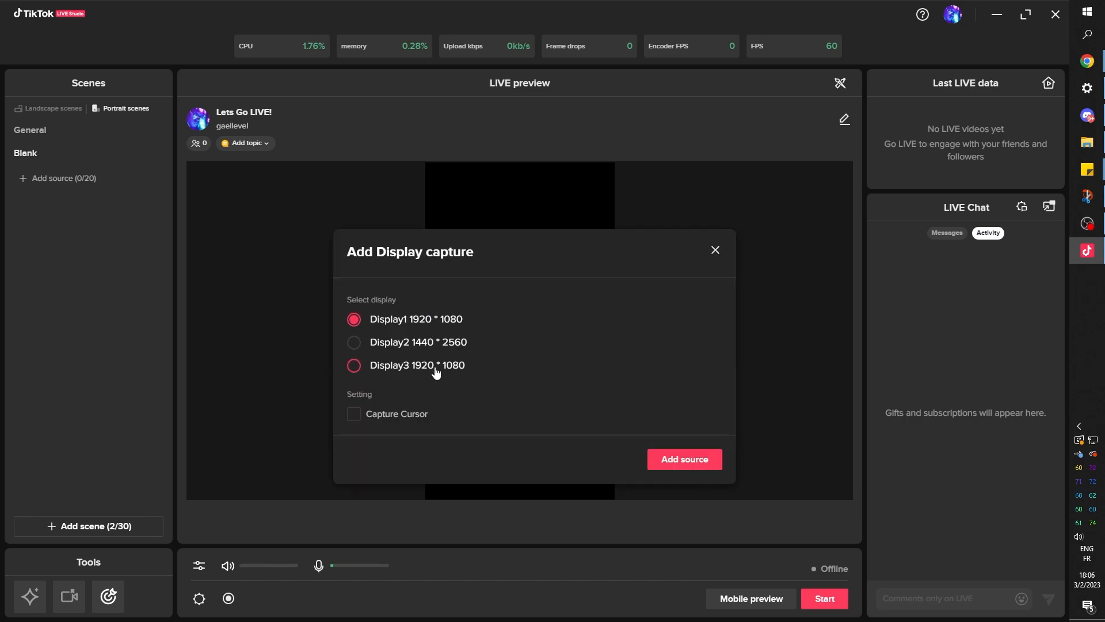
left_click(681, 460)
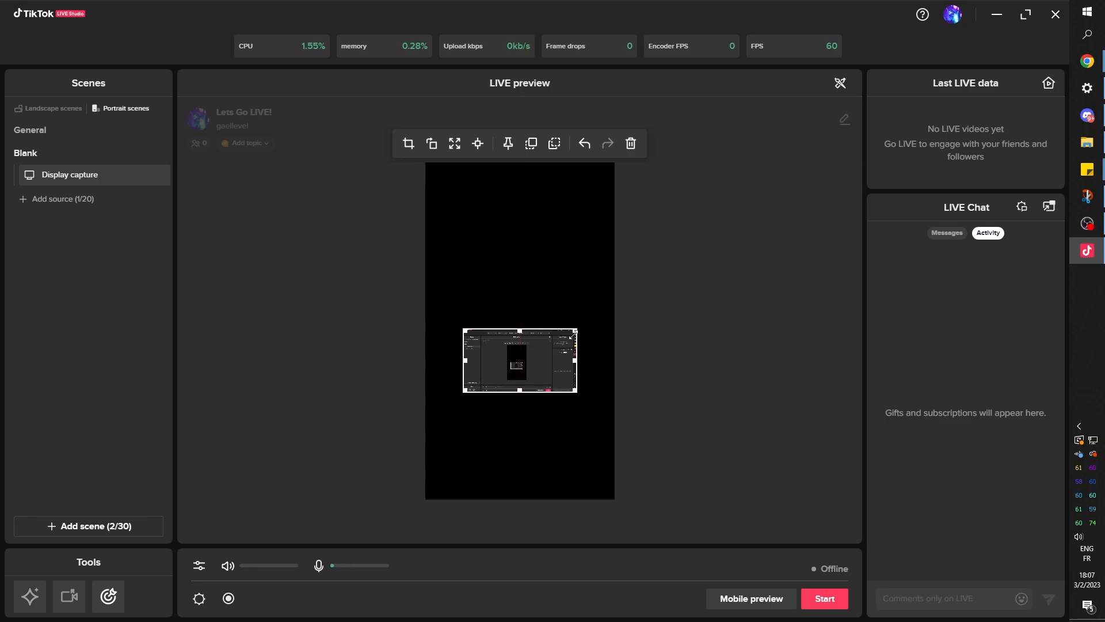
Step: Enlarge the display capture slightly beyond the canvas width and place it just below the middle of the canvas
left_click_drag(567, 335, 600, 312)
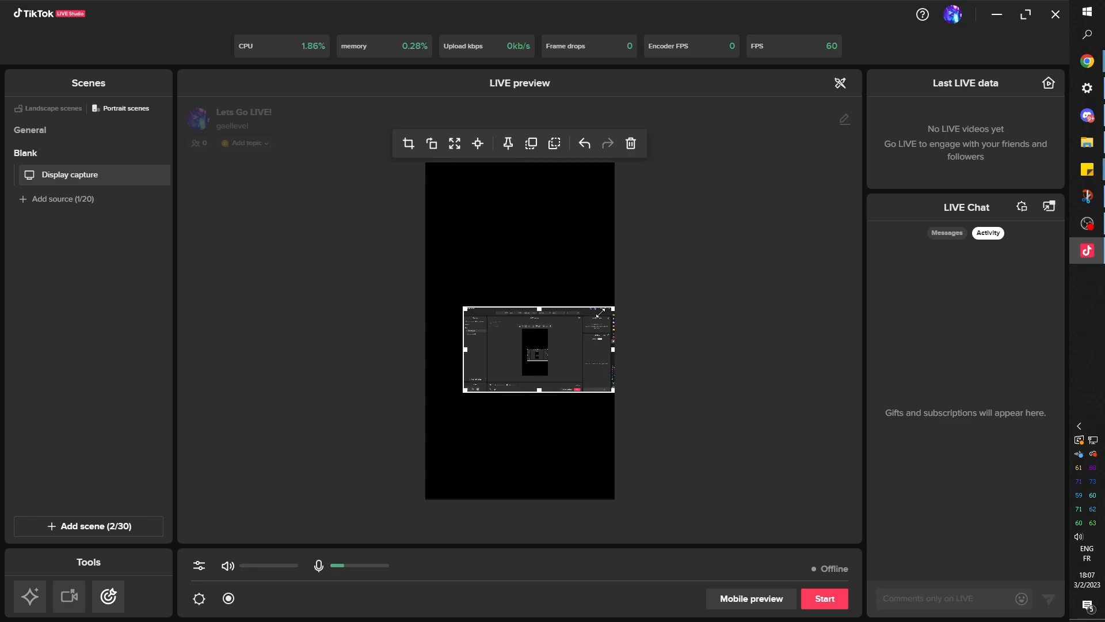
left_click_drag(464, 308, 427, 287)
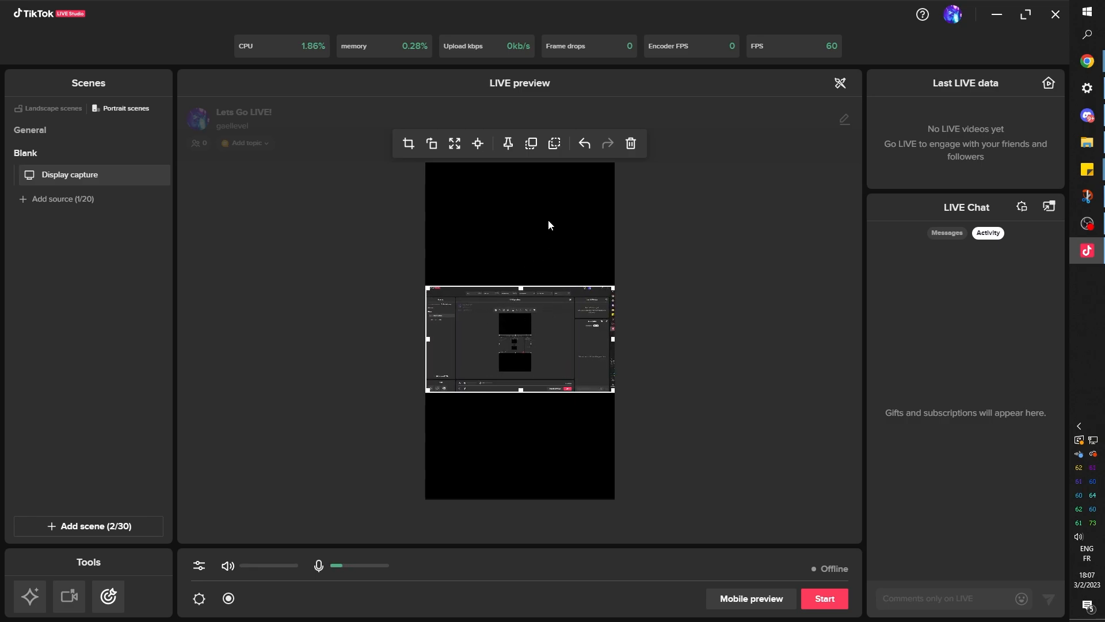
left_click_drag(509, 324, 514, 328)
left_click_drag(514, 328, 513, 329)
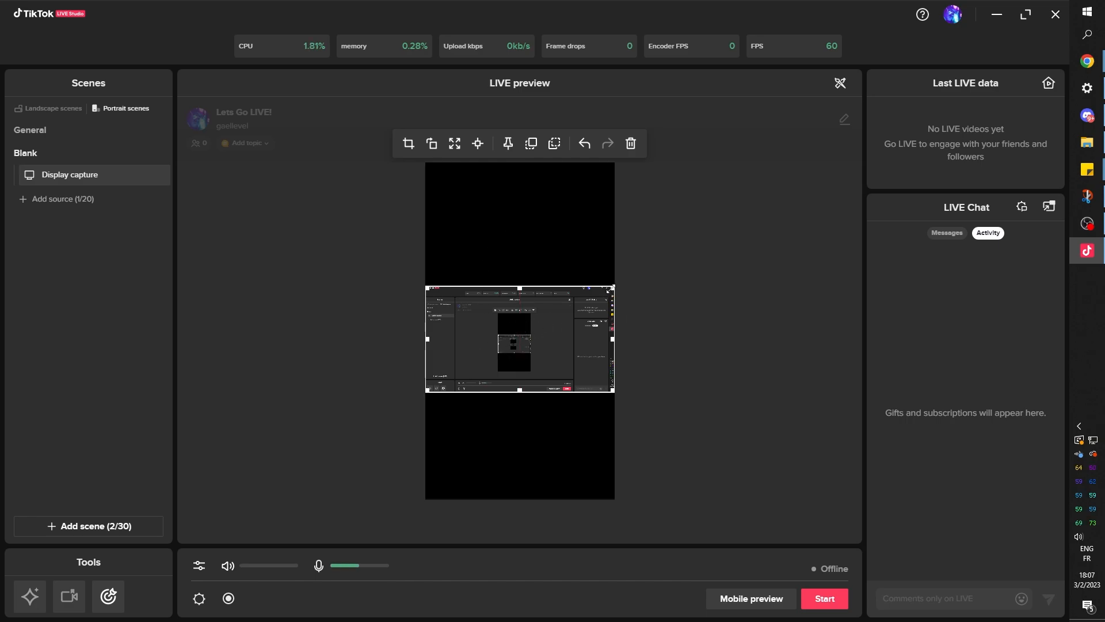
left_click_drag(610, 288, 643, 269)
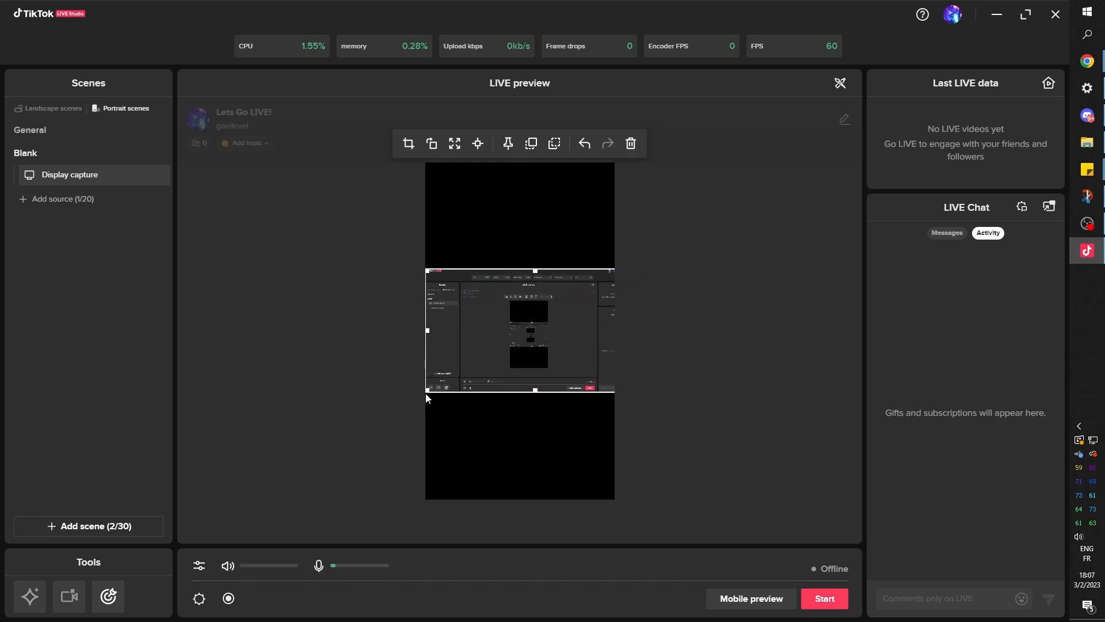
left_click_drag(426, 390, 418, 414)
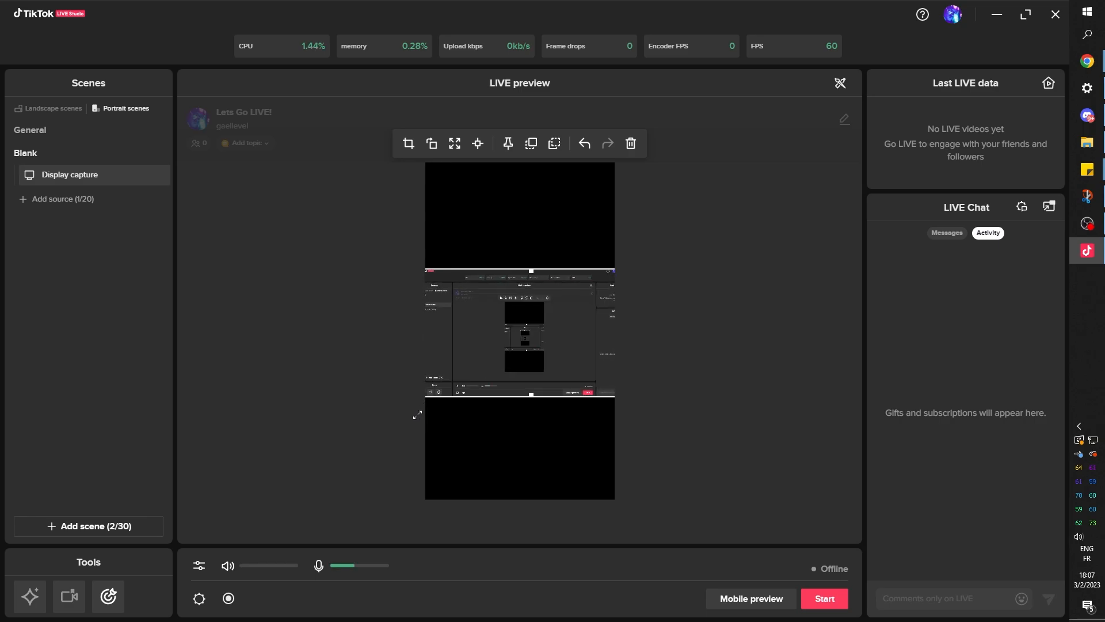
left_click_drag(542, 357, 527, 383)
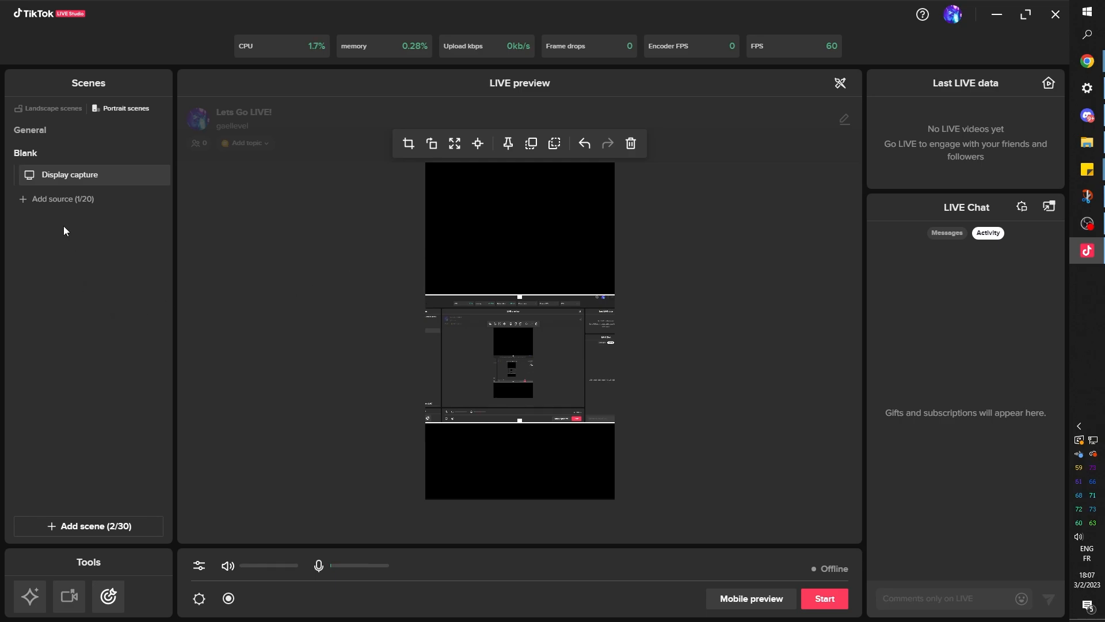
Step: Add a mirrored camera source using Pengo 4K Grabber with the format YUY2 1920x1080 60 FPS
left_click(55, 199)
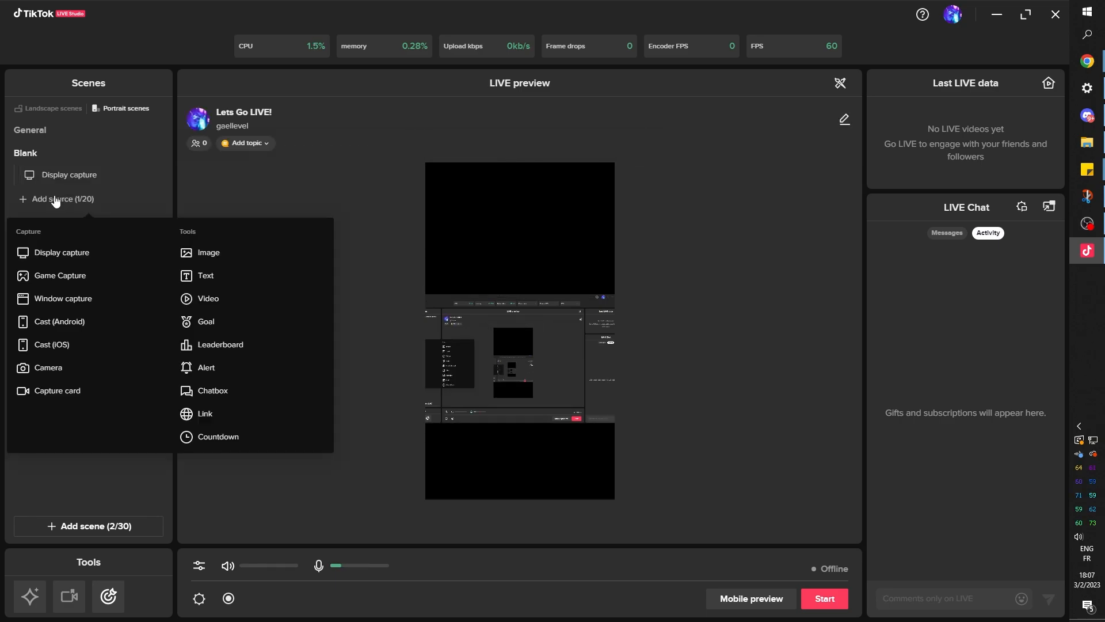
left_click(53, 370)
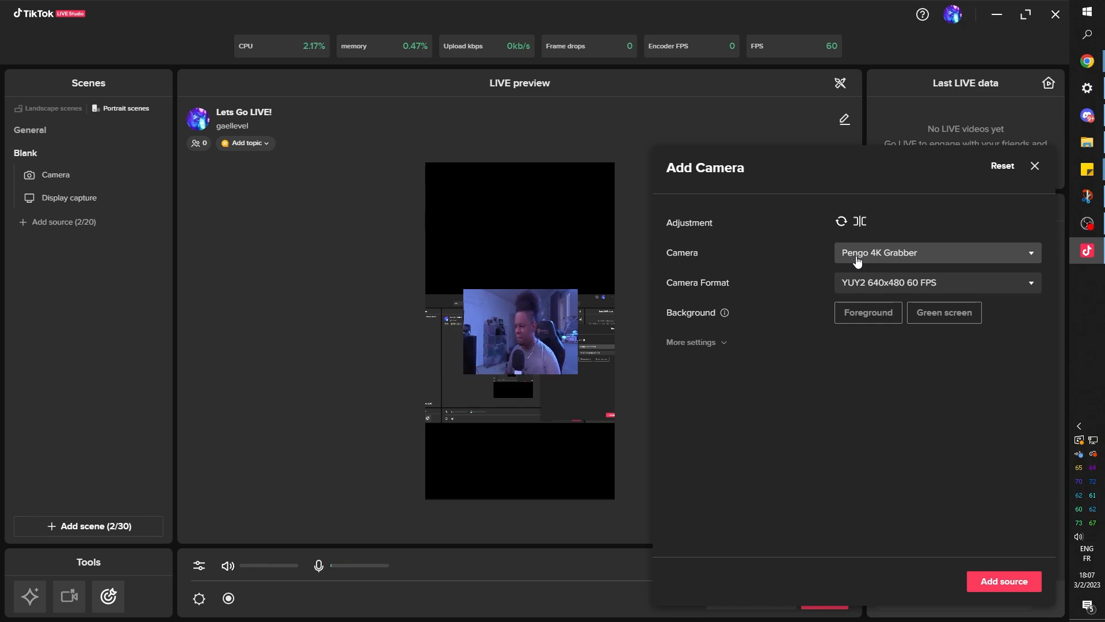
left_click(1031, 282)
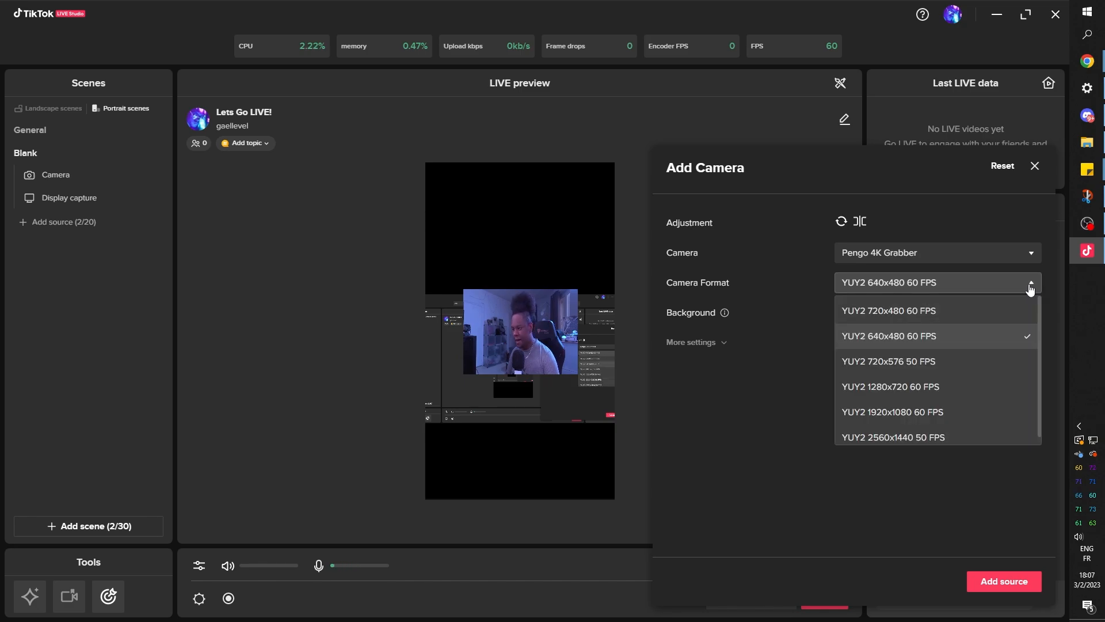
left_click(872, 305)
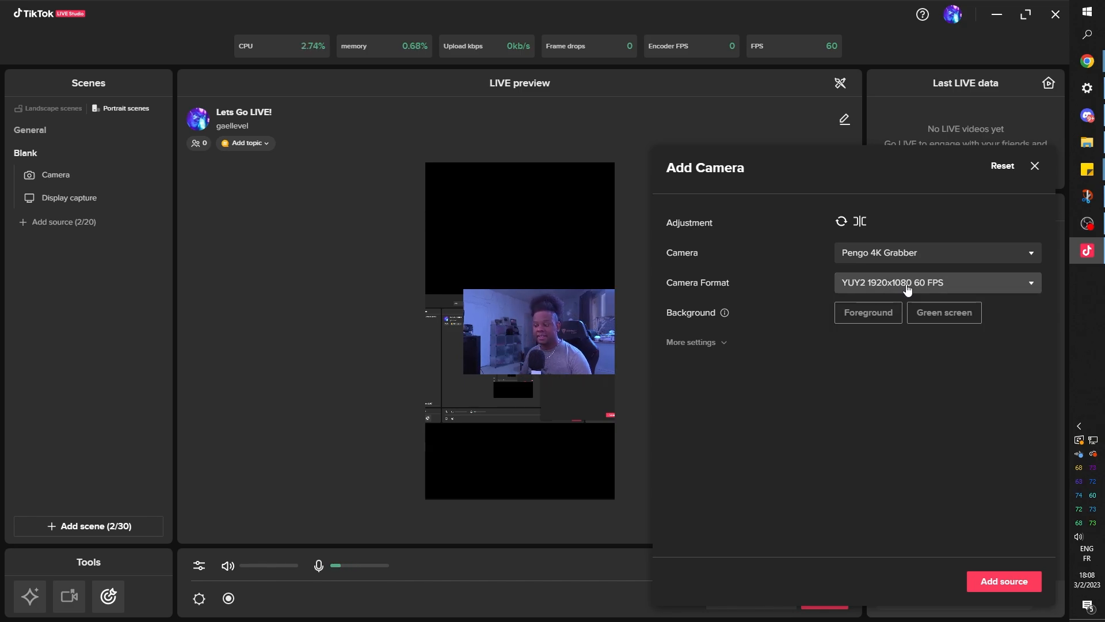
left_click(909, 295)
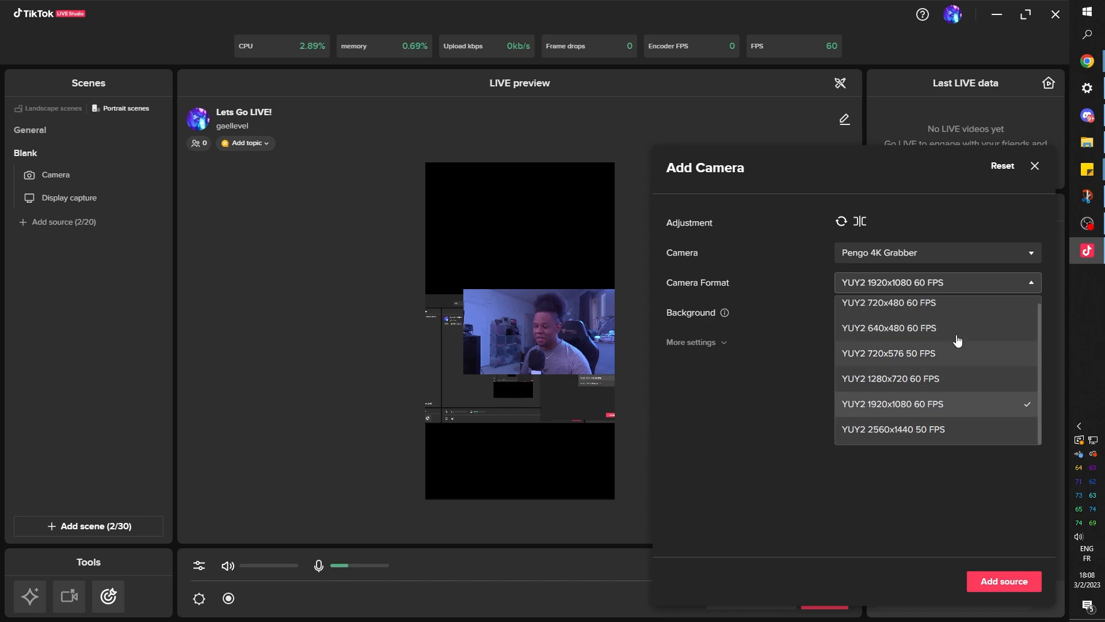
left_click(772, 418)
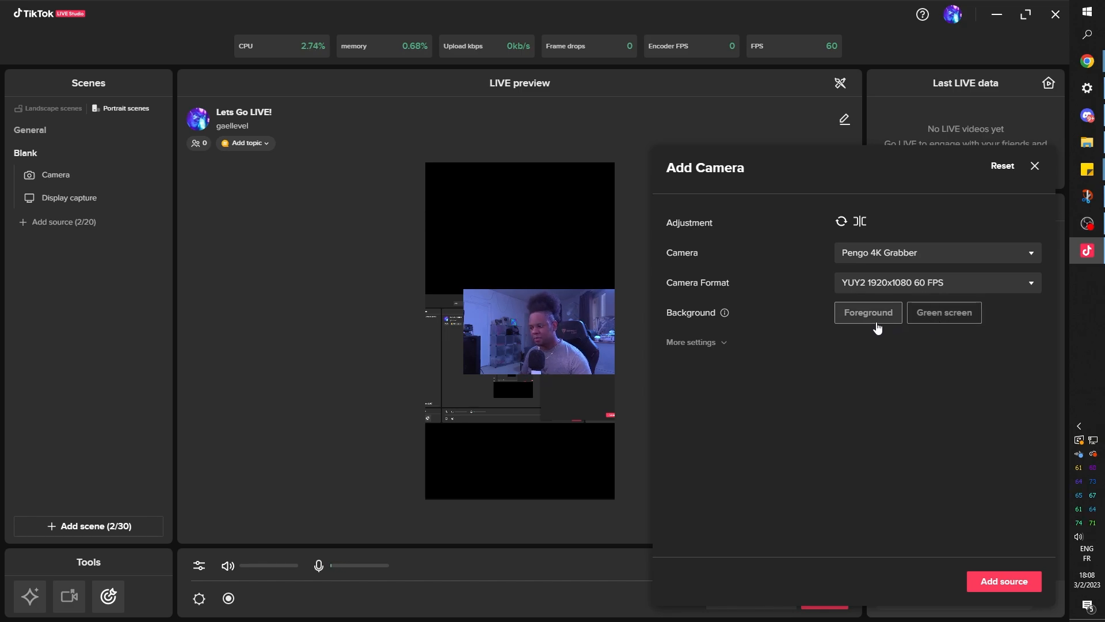
left_click(861, 226)
left_click(715, 345)
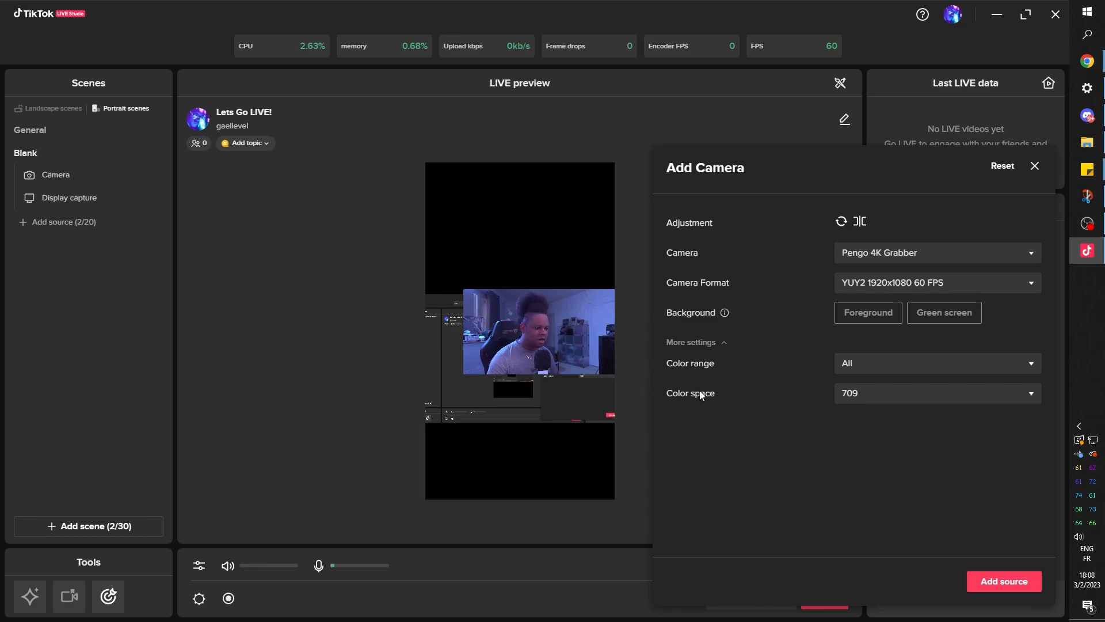
left_click(993, 585)
Step: Move the camera directly above the display capture and enlarge it to almost the canvas width
left_click_drag(547, 330, 509, 251)
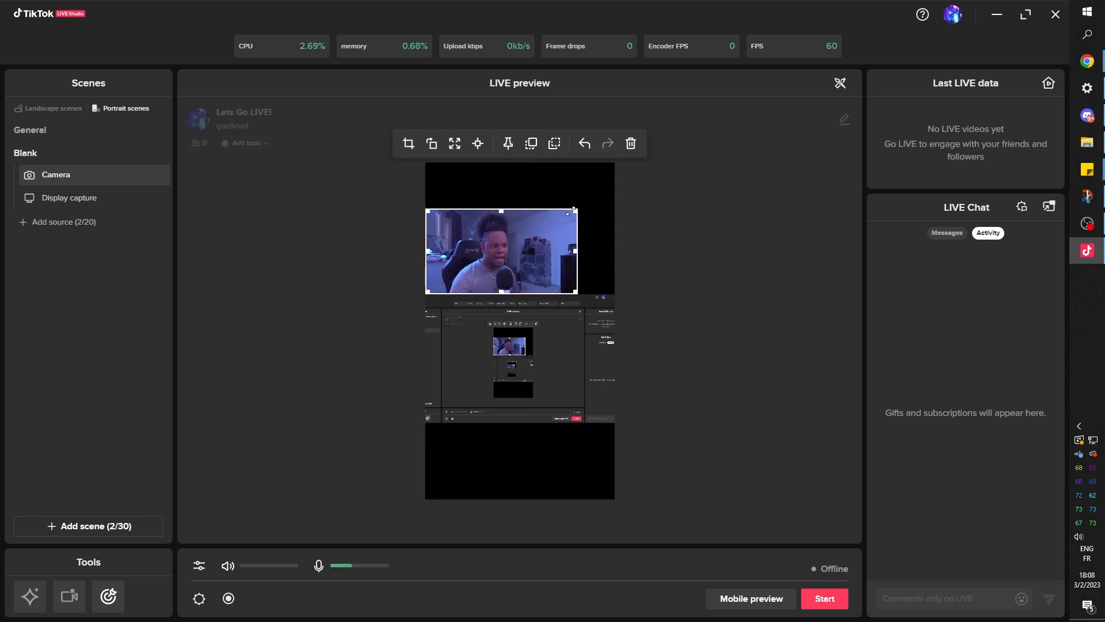
left_click_drag(573, 211, 684, 195)
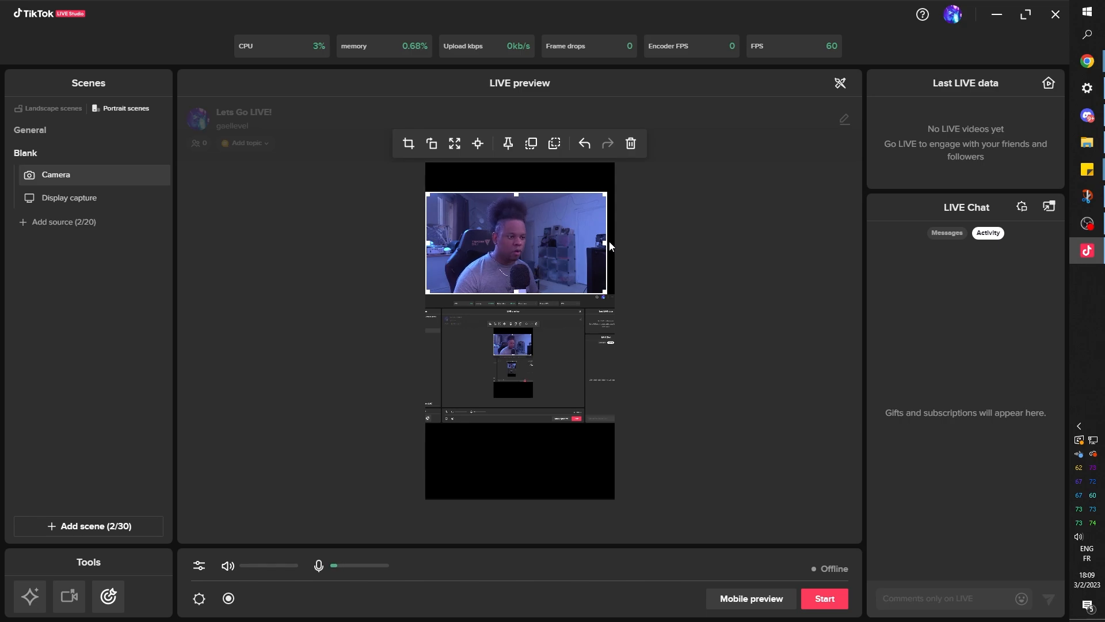
mouse_move(606, 243)
left_mouse_down()
mouse_move(557, 246)
mouse_move(619, 248)
mouse_move(609, 250)
left_mouse_up()
key("ctrl+z")
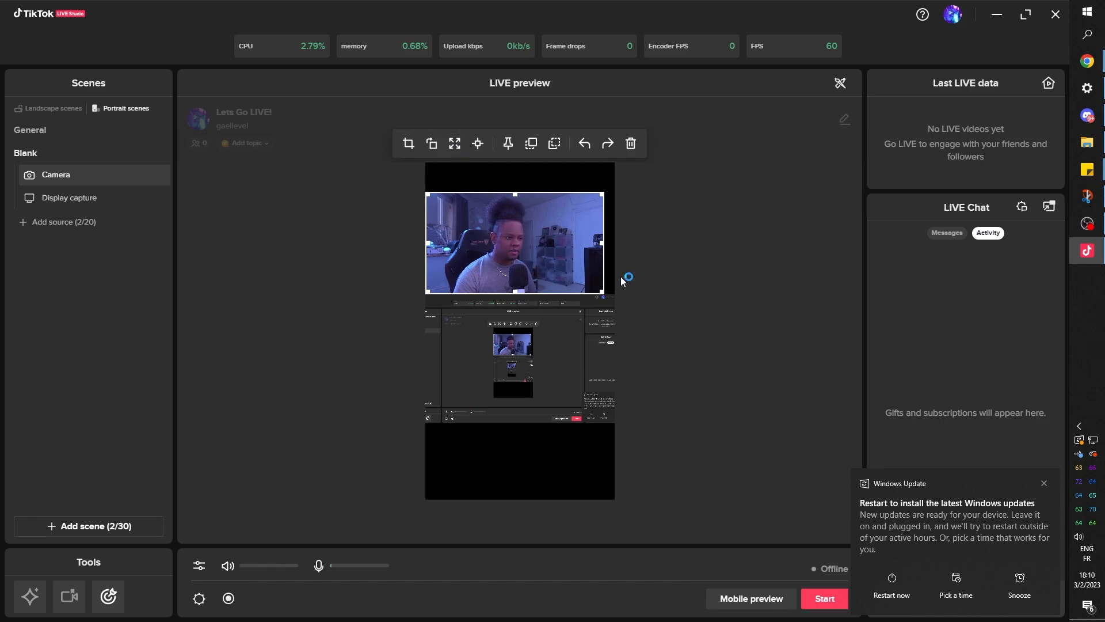
Step: Center the camera on the canvas, then place it back directly above the display capture, trying its pin on and off
left_click(477, 145)
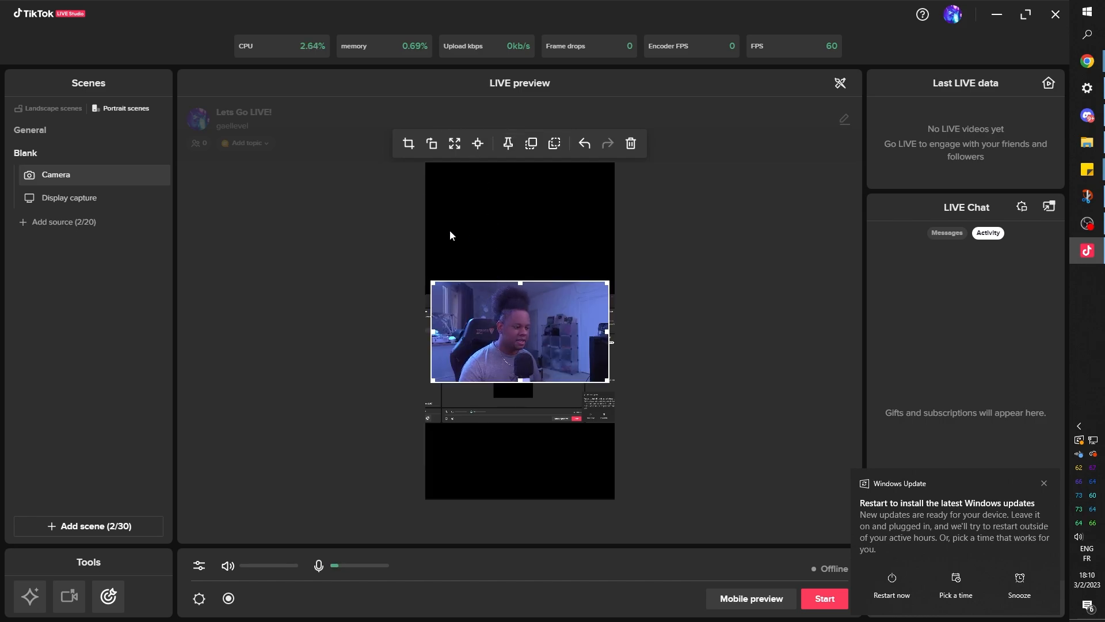
left_click(509, 145)
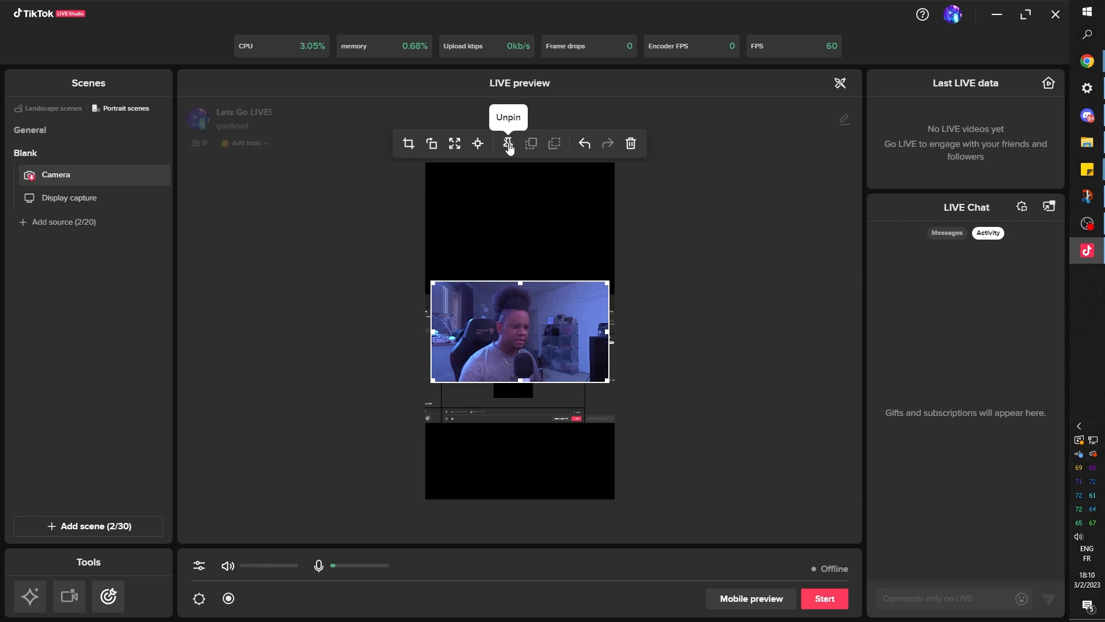
left_click_drag(517, 333, 517, 244)
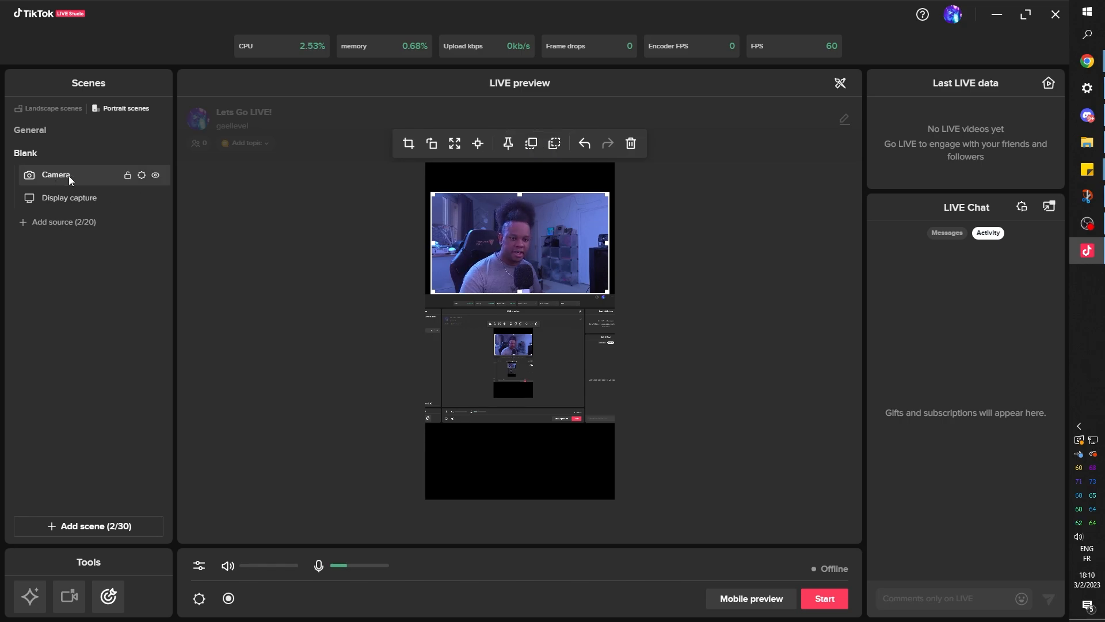
Step: Overlap the camera with the display capture, try the display capture as the upper layer, and bring the camera forward again
mouse_move(60, 174)
left_mouse_down()
mouse_move(57, 201)
mouse_move(66, 170)
left_mouse_up()
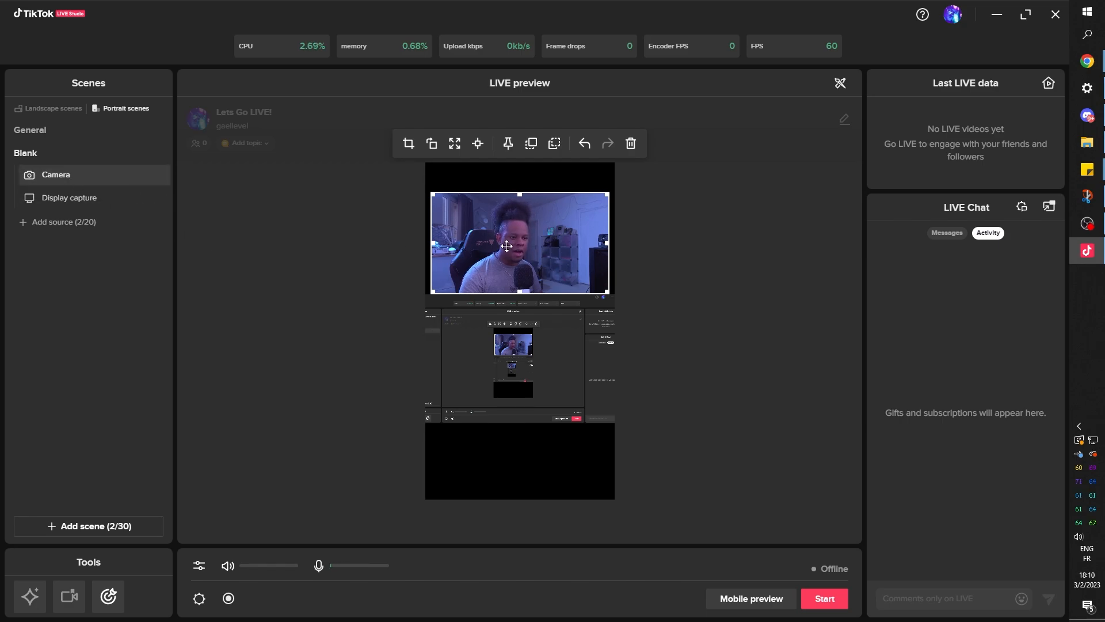
left_click_drag(502, 243, 502, 282)
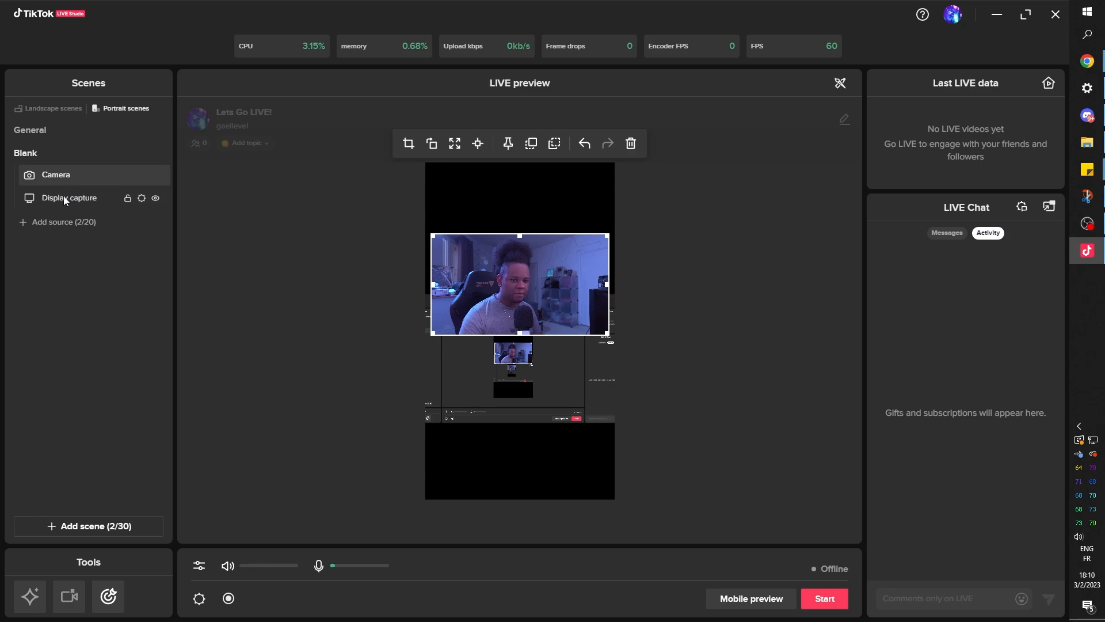
left_click_drag(64, 200, 67, 178)
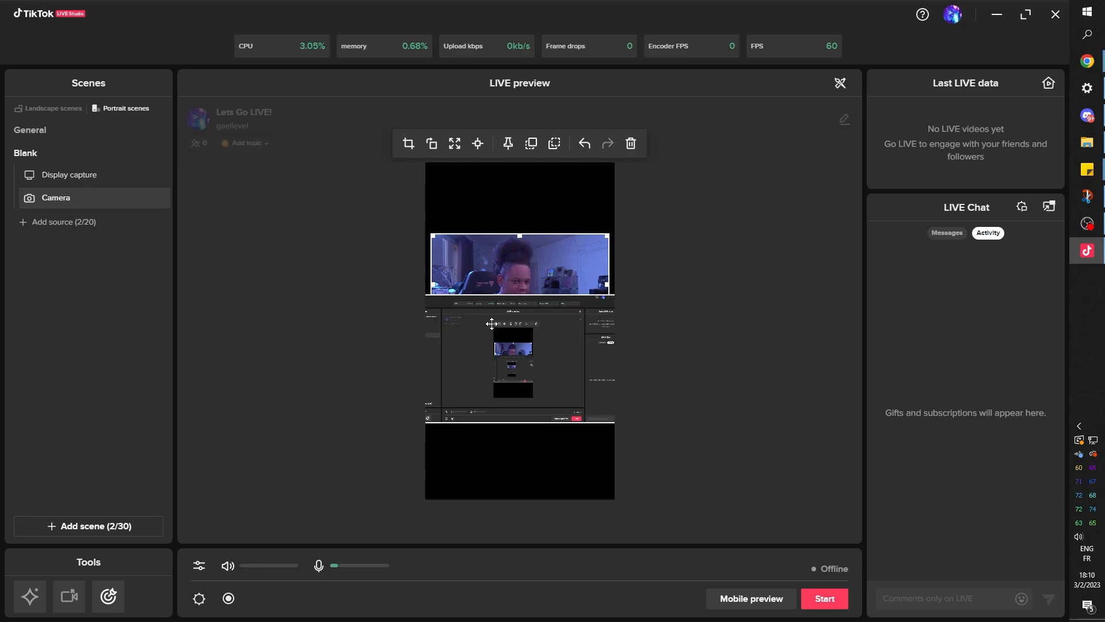
left_click(531, 151)
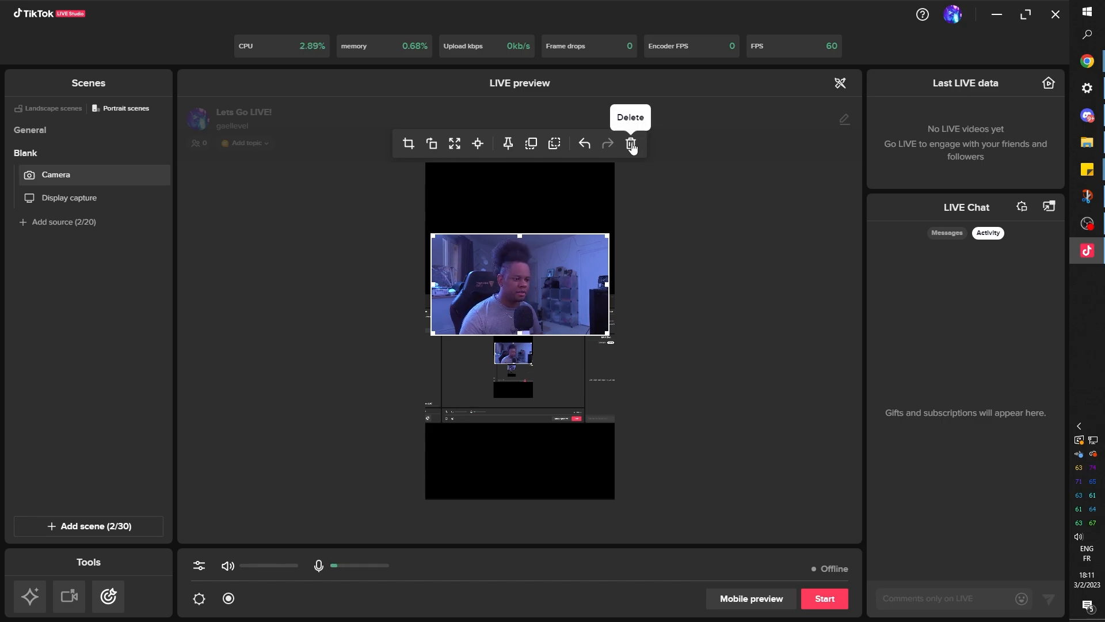
Step: Fit the camera to the full canvas width near the top and lower the display capture, leaving a gap between them
left_click_drag(476, 305, 469, 263)
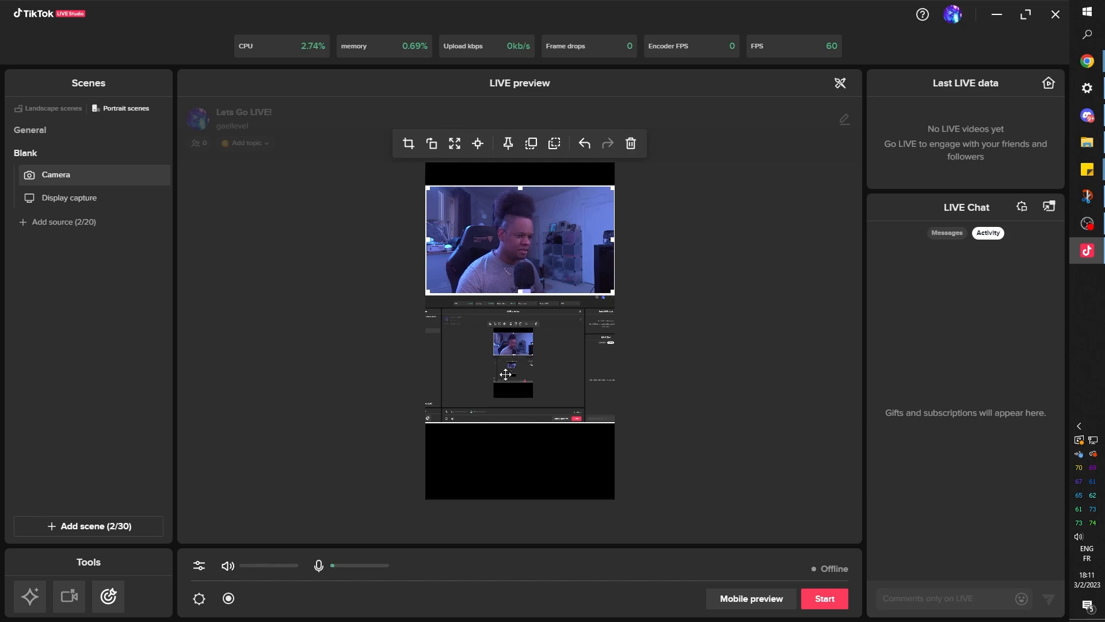
left_click_drag(519, 353, 519, 383)
left_click(505, 240)
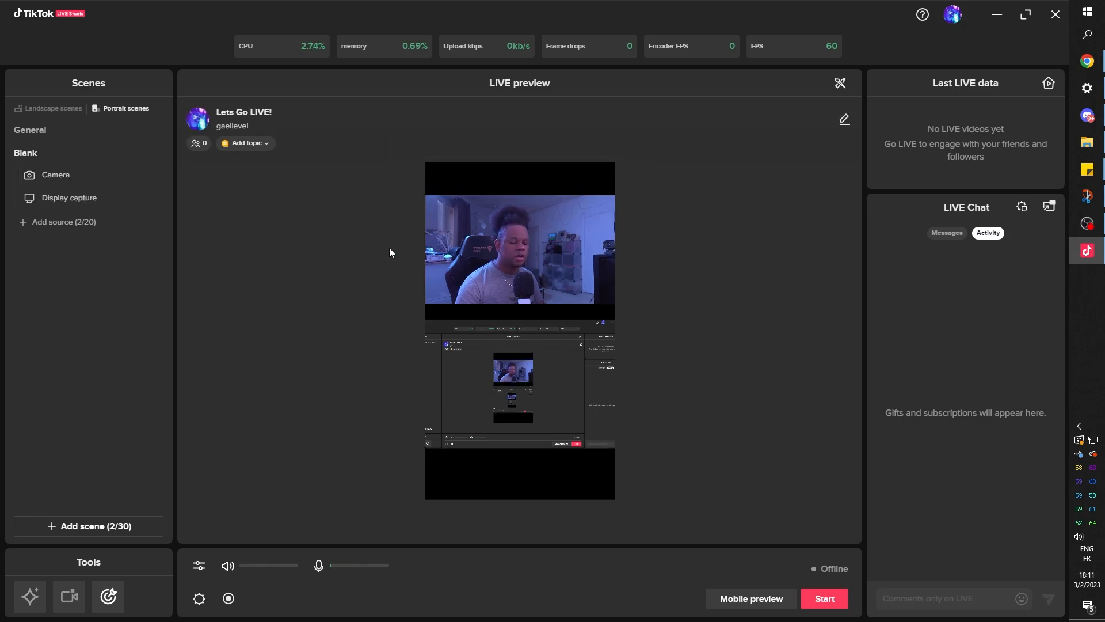
Step: Try locking and unlocking the camera source, and hiding and showing it again
left_click(506, 241)
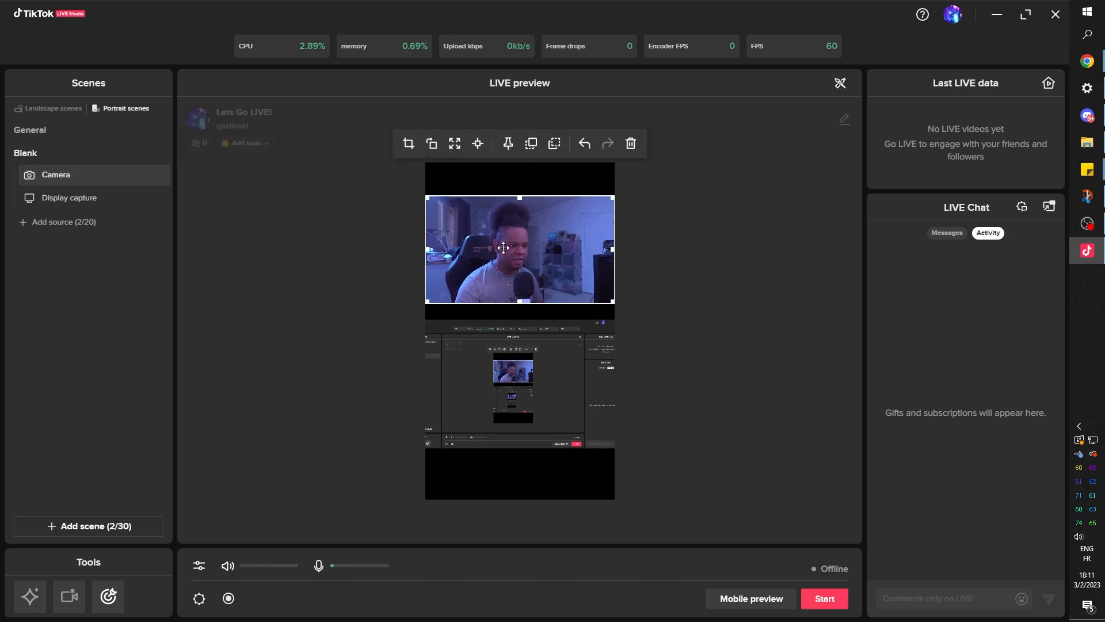
right_click(504, 247)
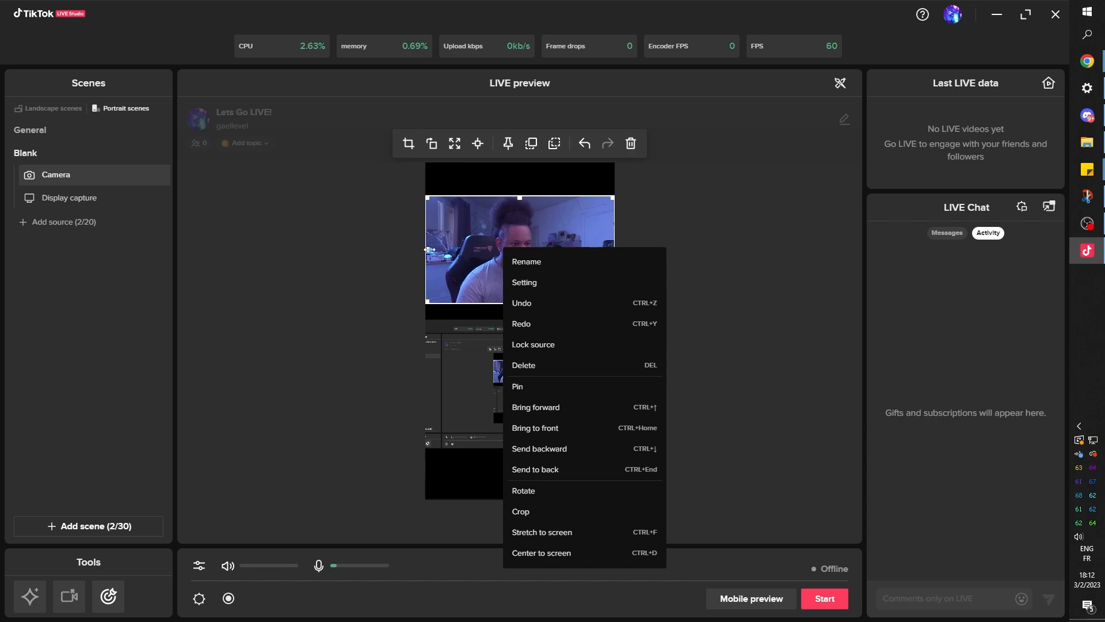
left_click(561, 348)
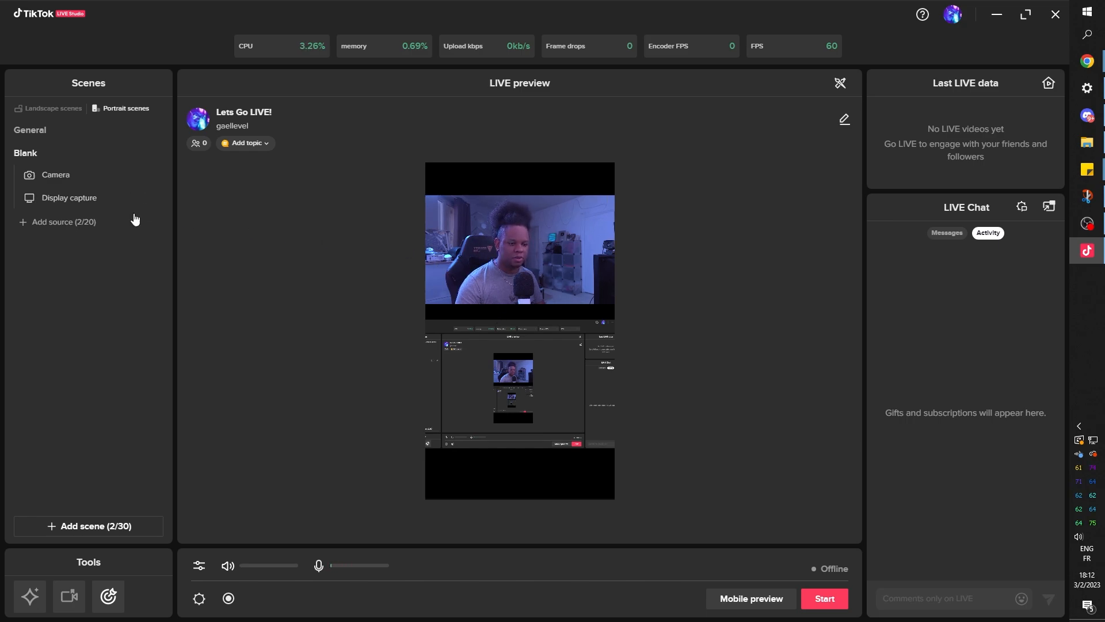
left_click(67, 174)
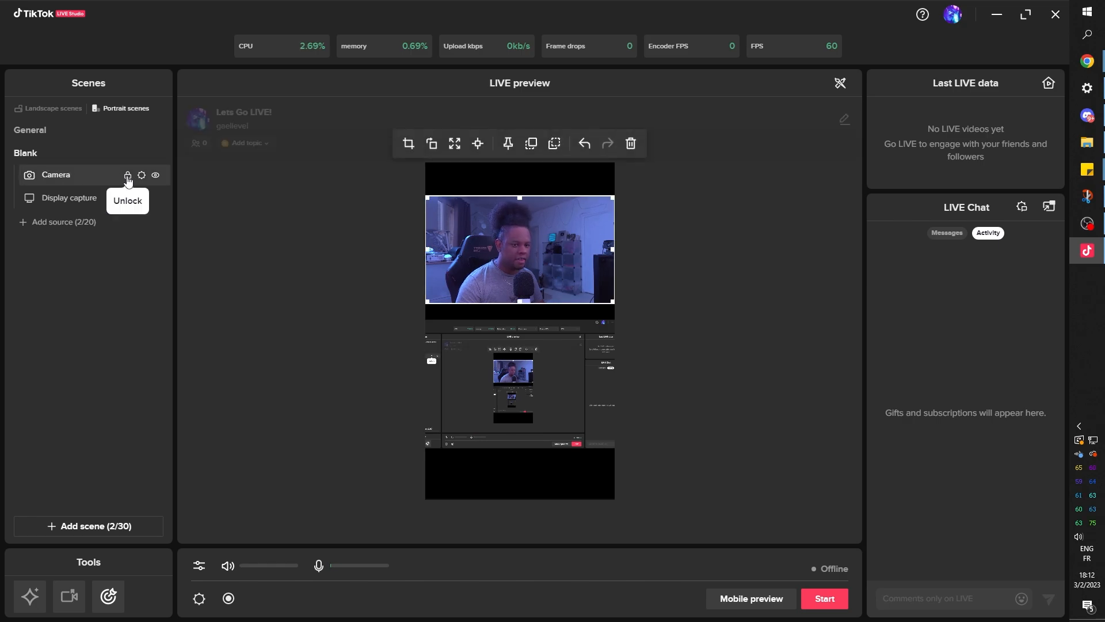
left_click(128, 176)
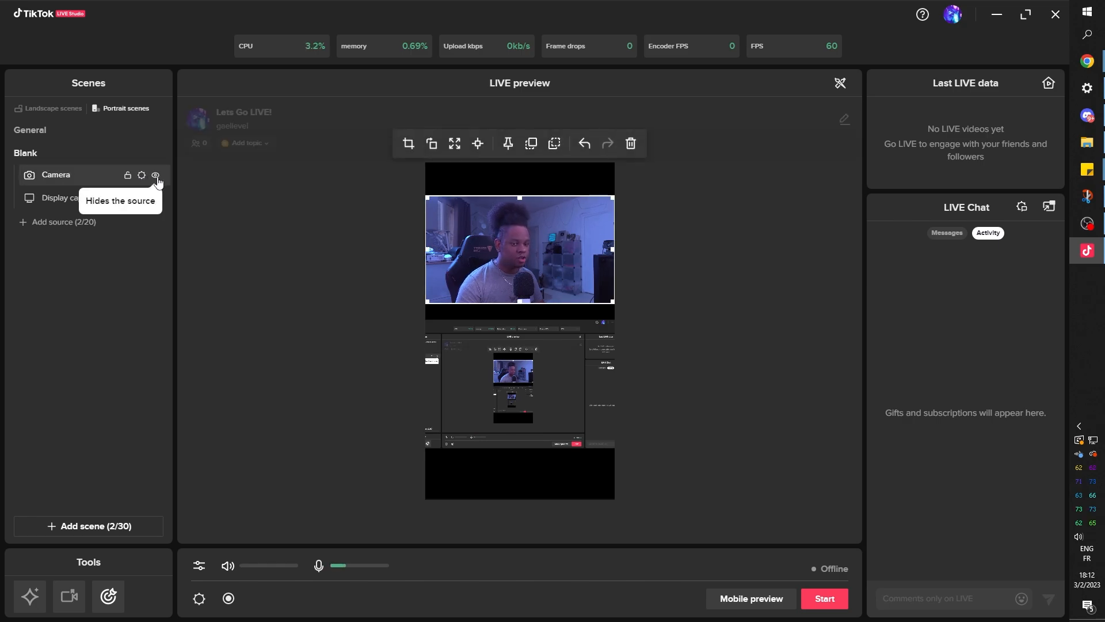
left_click(155, 175)
left_click(156, 175)
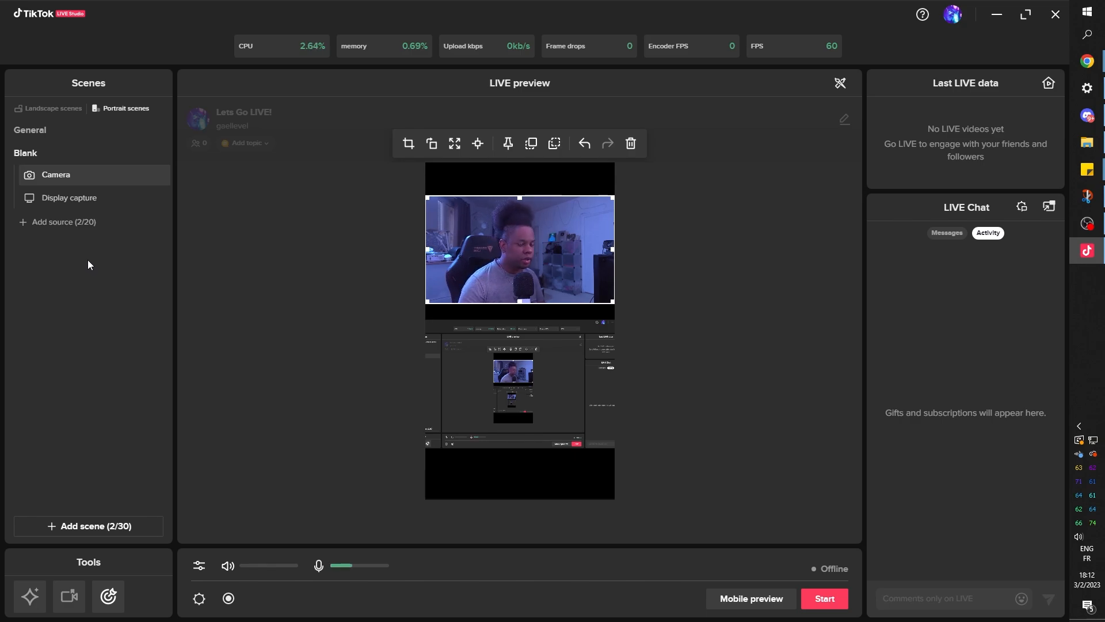
Step: Start adding an Alert source and preview the follower alert, trying Layout 1 before keeping Layout 2
left_click(61, 228)
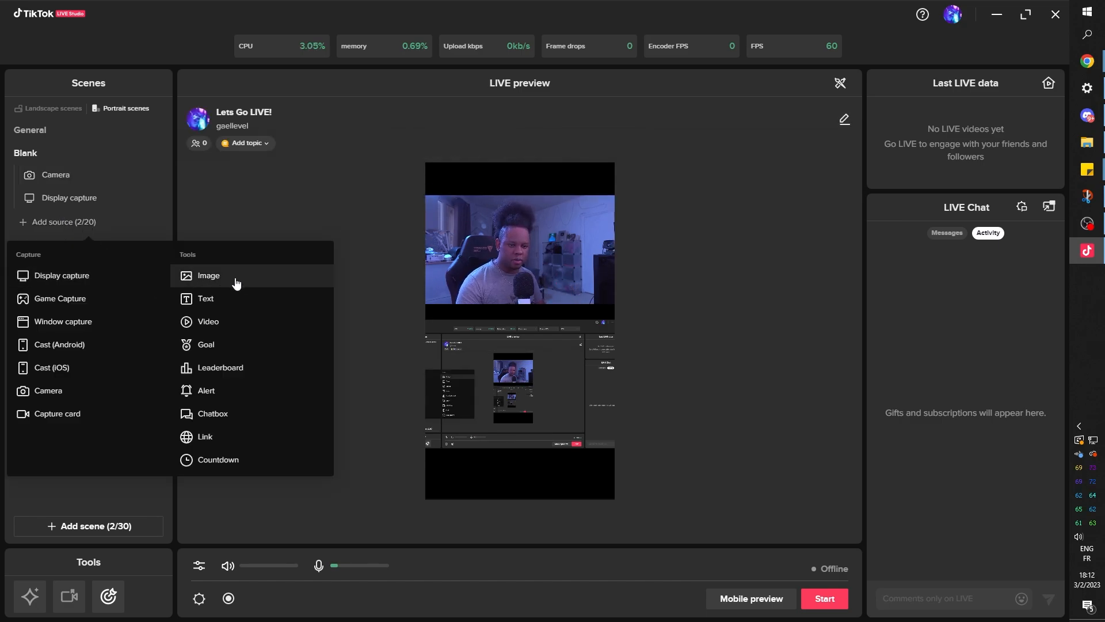
left_click(230, 390)
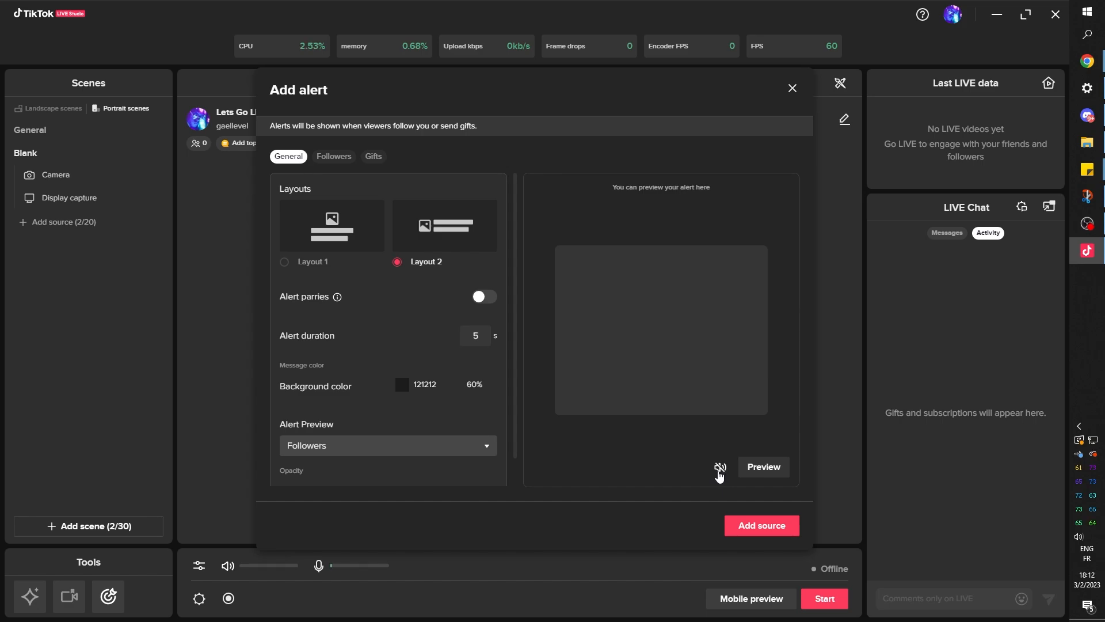
left_click(764, 466)
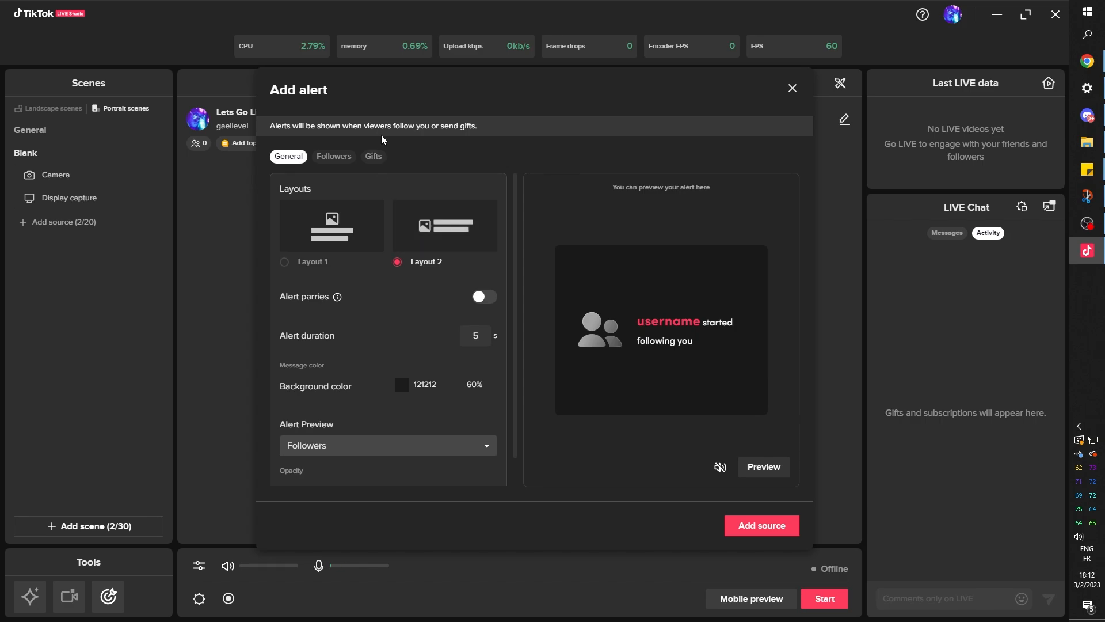
left_click(289, 267)
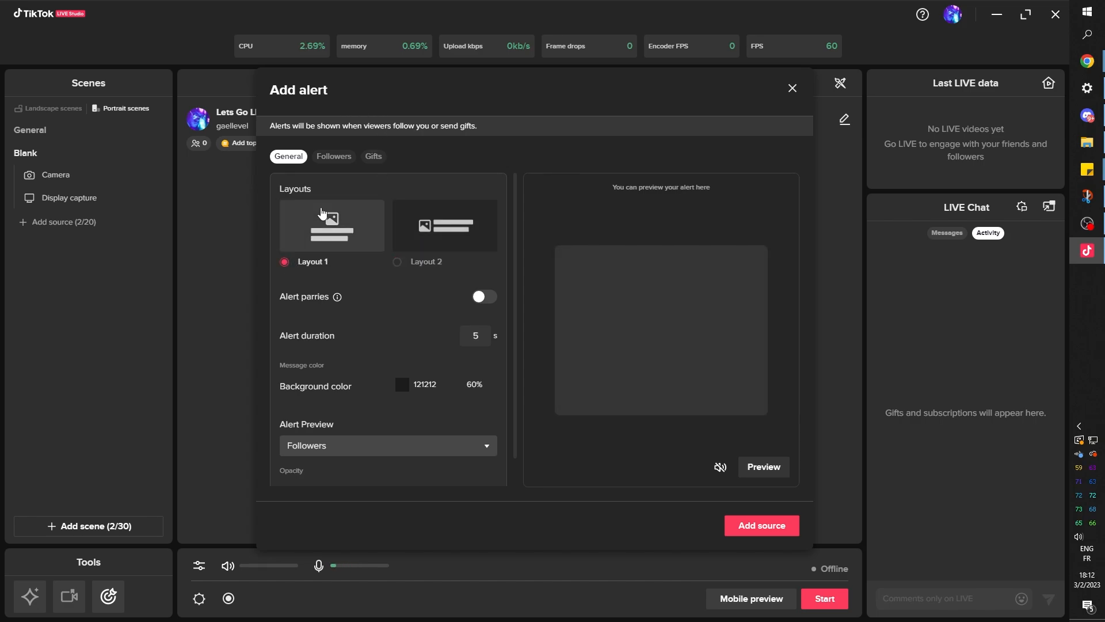
left_click(761, 467)
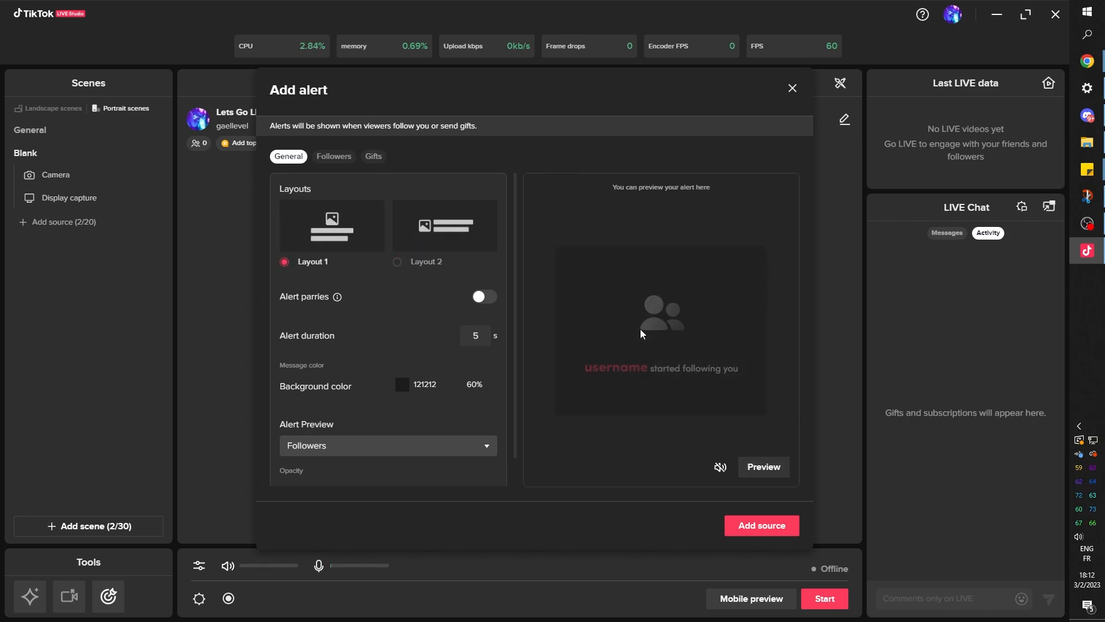
left_click(398, 264)
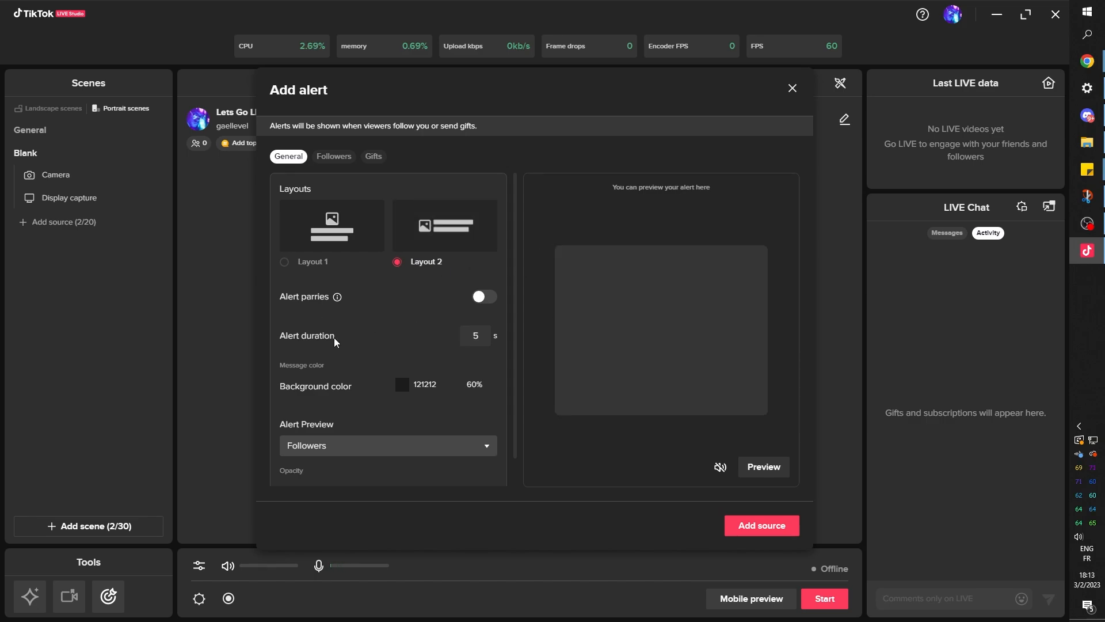
Step: Switch the alert preview type to Gifts in the alert's general settings
scroll(343, 405, "down", 1)
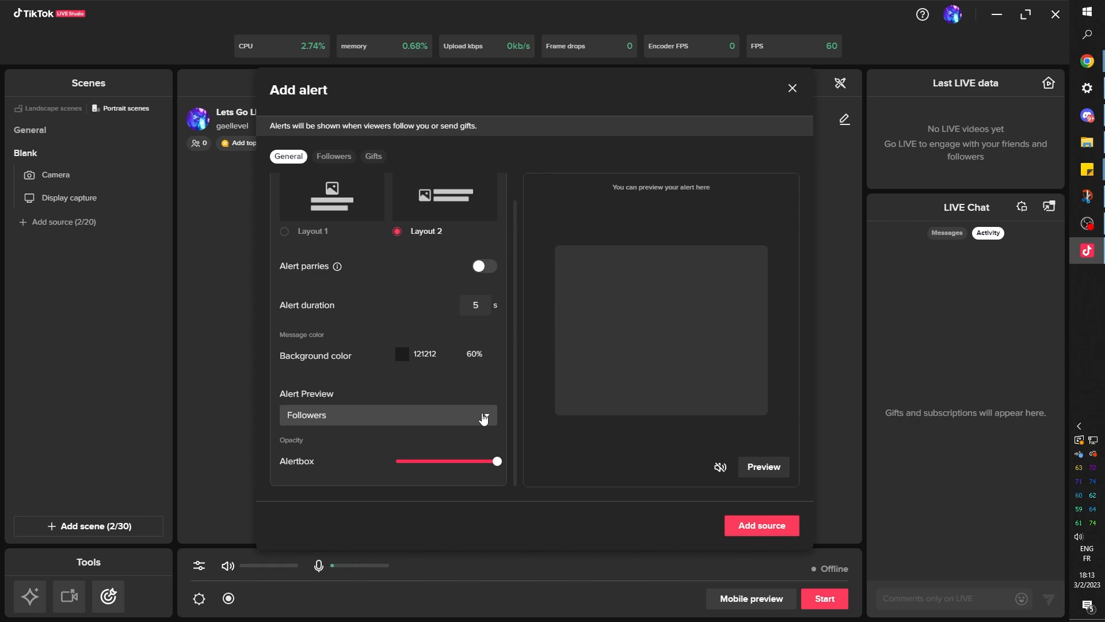
left_click(484, 415)
left_click(355, 467)
left_click_drag(483, 467, 454, 470)
scroll(360, 271, "up", 1)
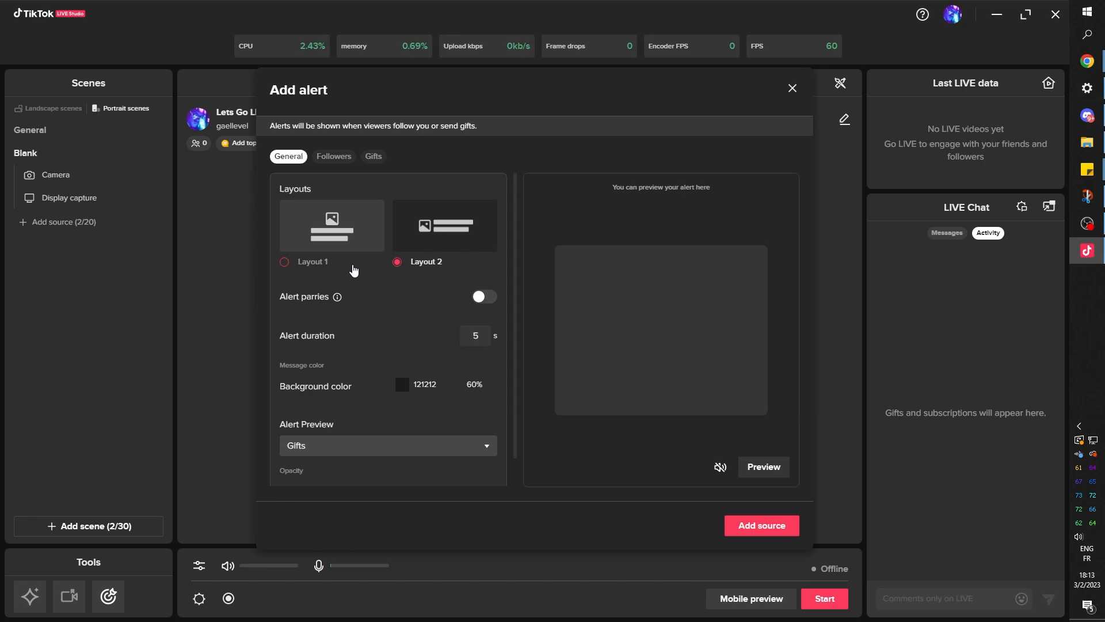
Step: Check the Followers alert settings, and activate the Gifts alert
left_click(336, 159)
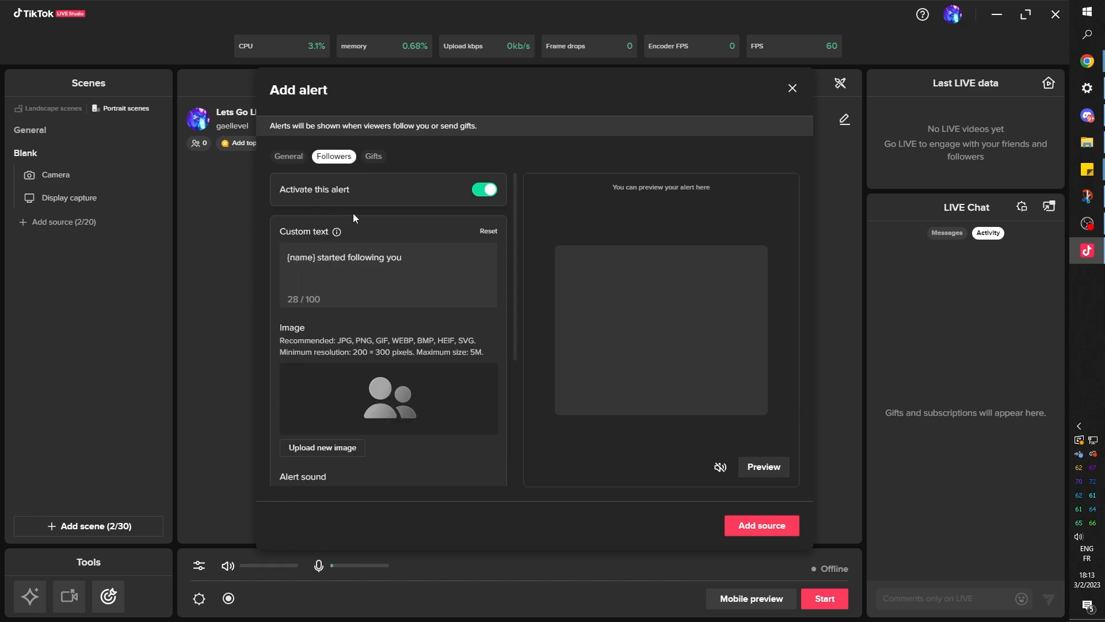
left_click(378, 163)
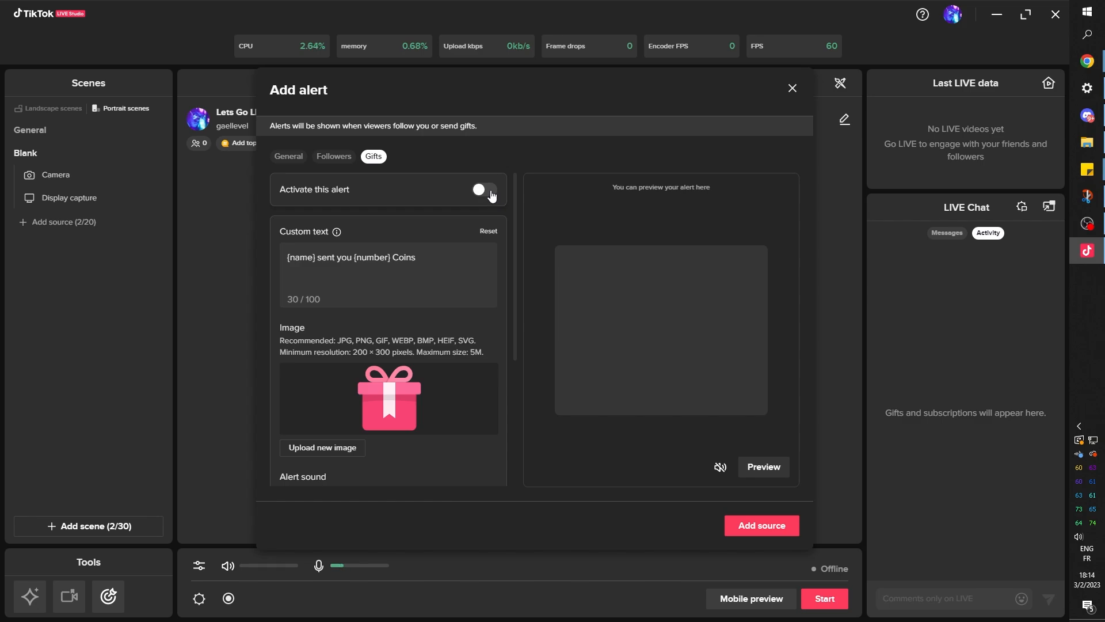
left_click(491, 193)
Step: Set the sound of the Followers alert to Alert 3
left_click(332, 158)
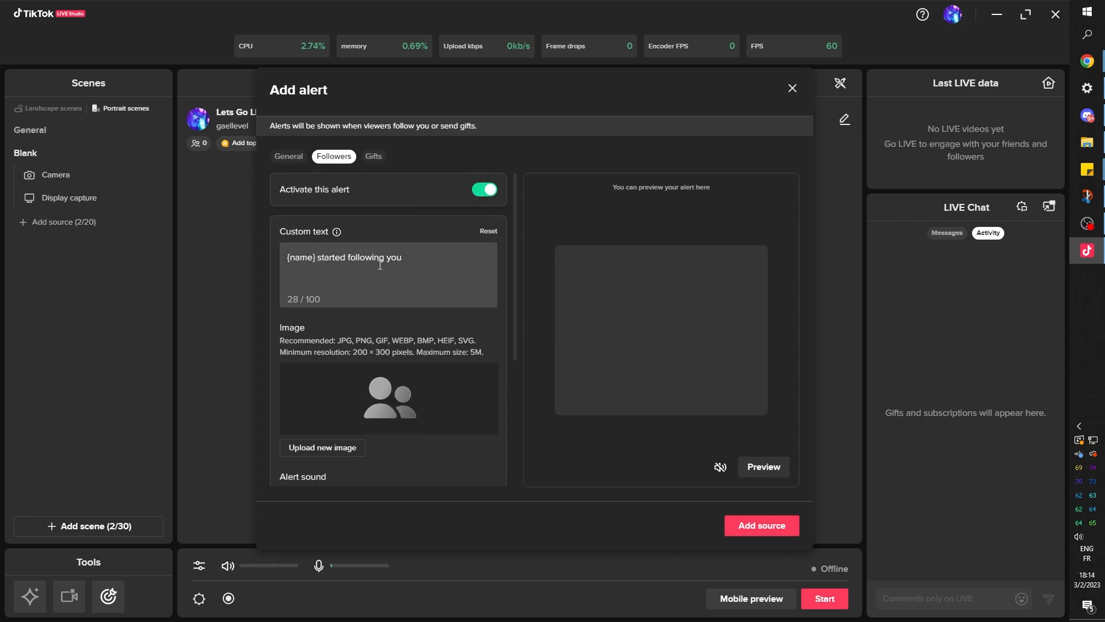
scroll(366, 361, "down", 1)
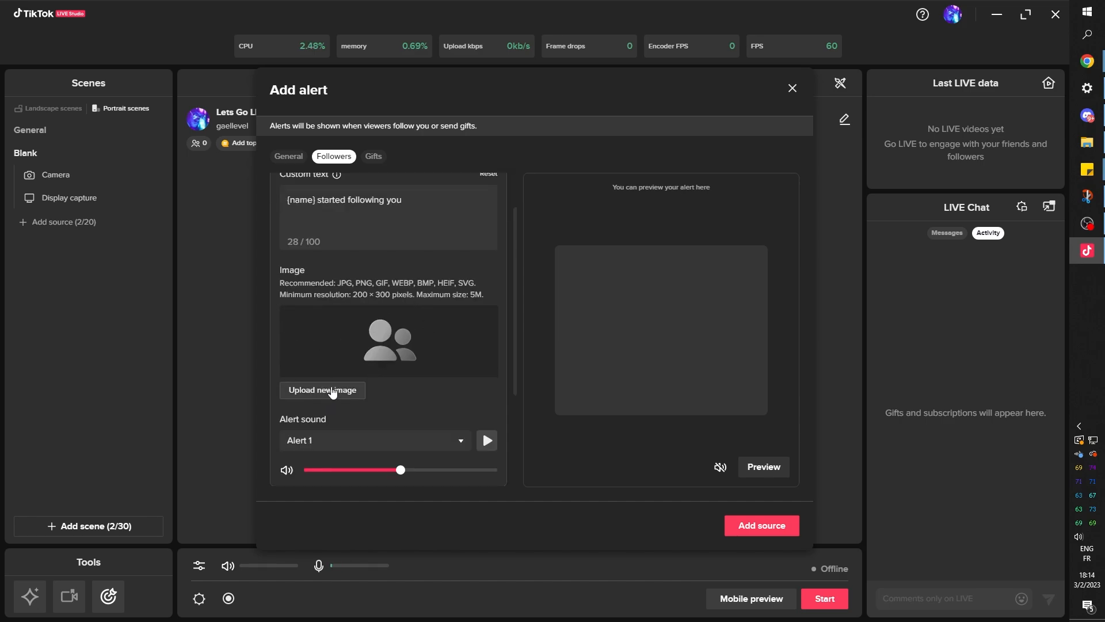
scroll(368, 369, "down", 3)
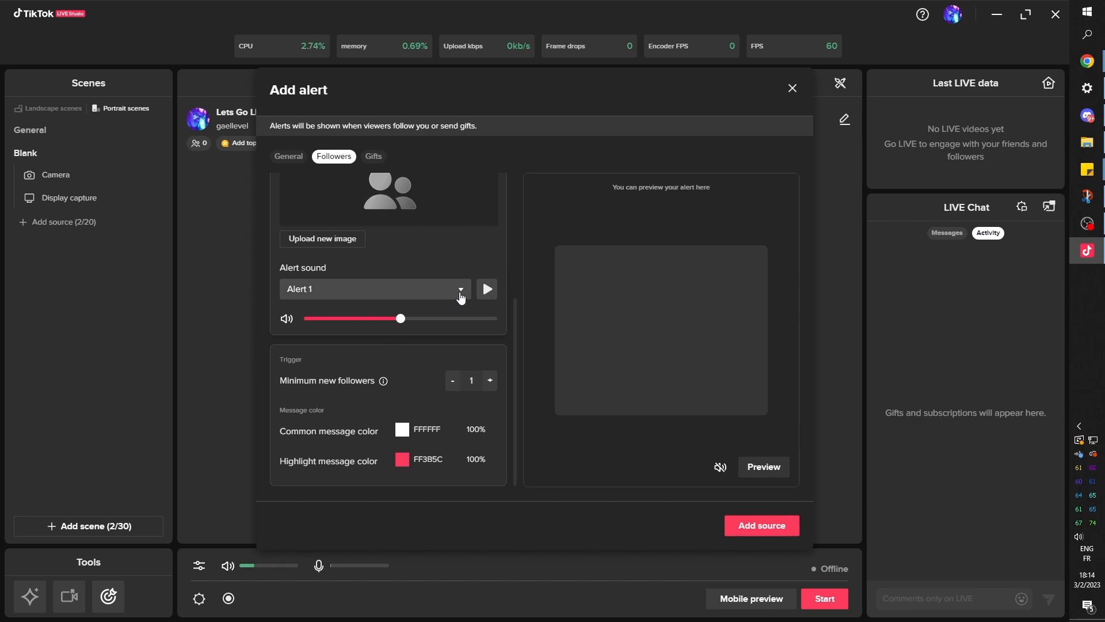
scroll(467, 298, "down", 2)
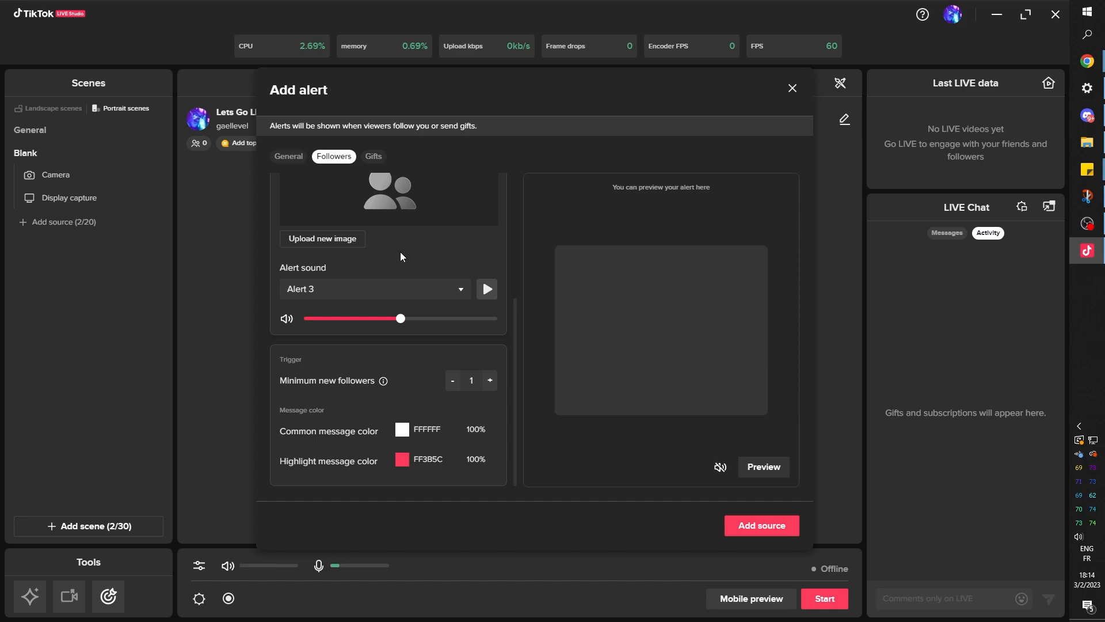
Step: Set the Gifts alert's highlight message color to orange F79C13 and preview the gift alert
left_click(373, 157)
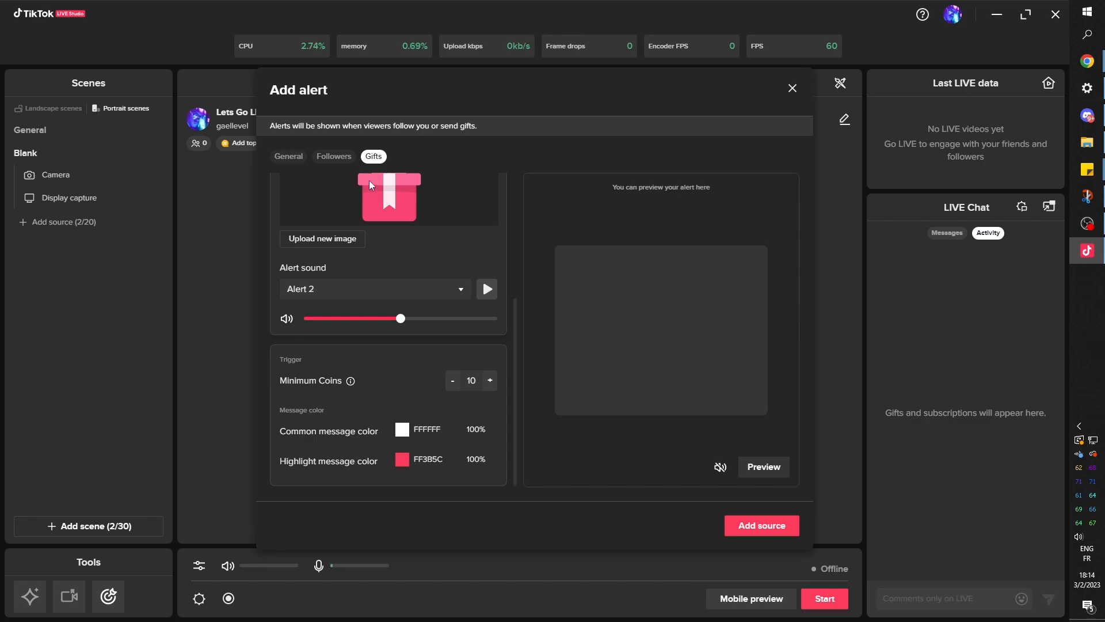
left_click(760, 471)
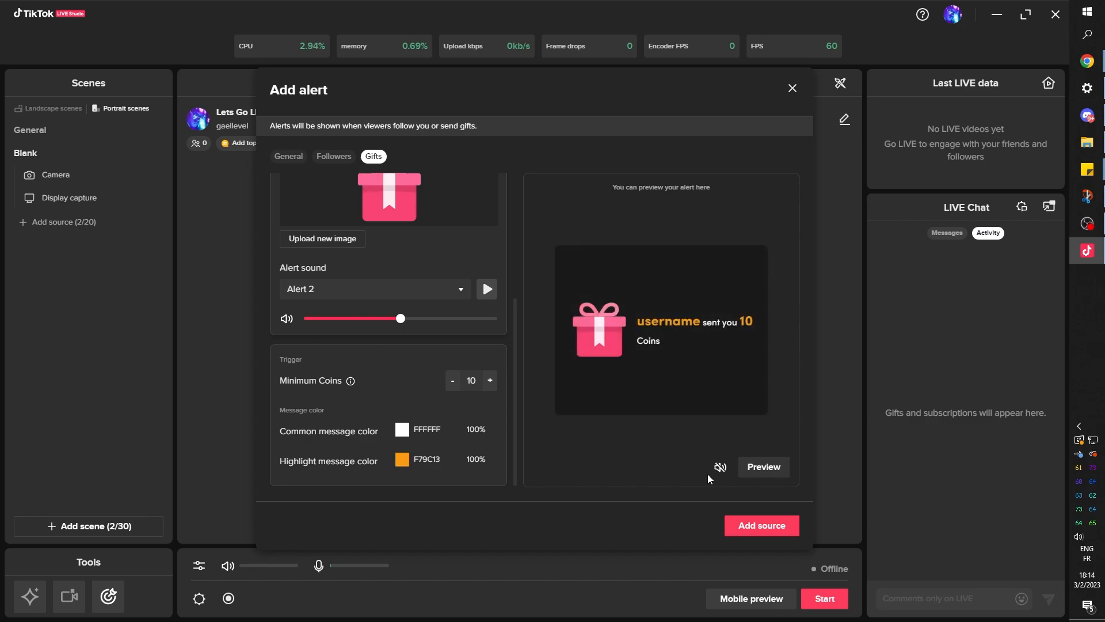
scroll(347, 314, "up", 5)
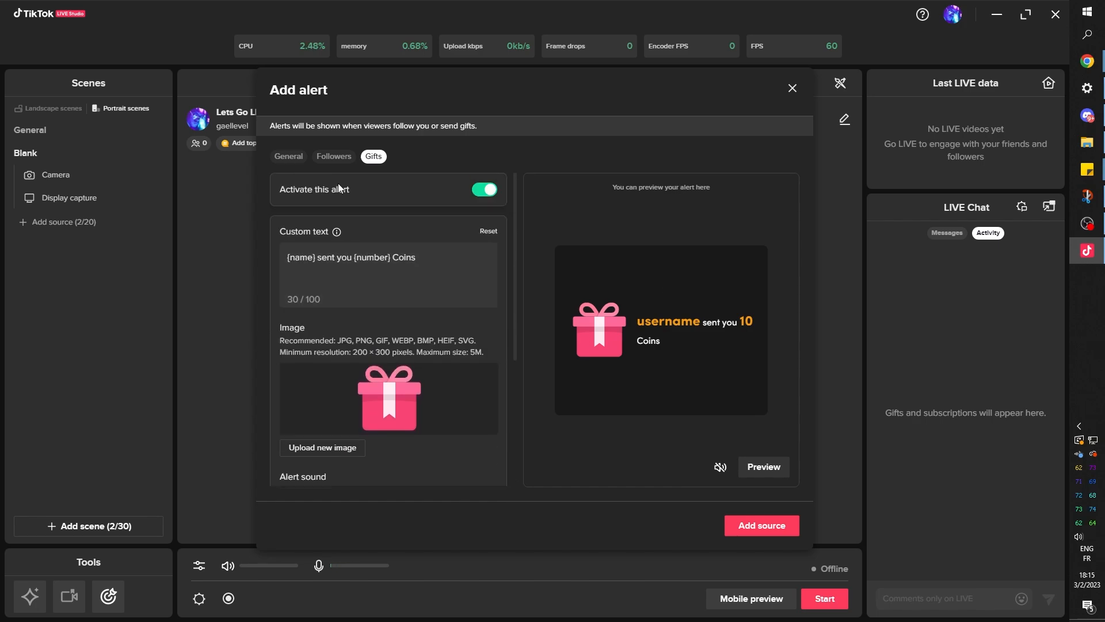
Step: Set the Followers alert's highlight message color to blue 3DC4FF and preview the follower alert
left_click(333, 157)
left_click(764, 465)
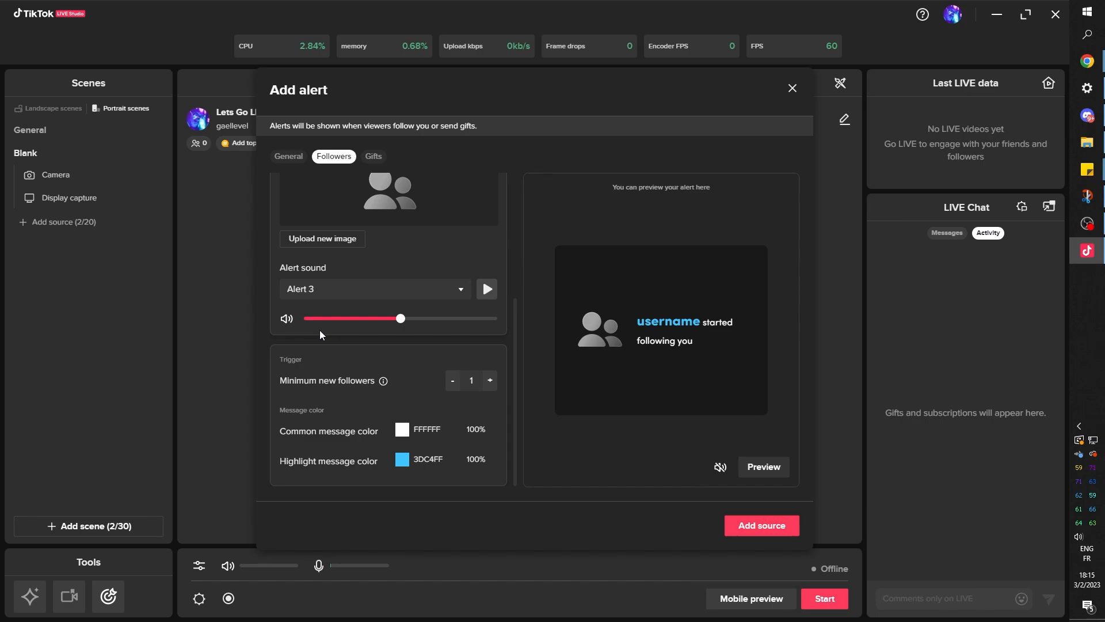
scroll(320, 330, "up", 4)
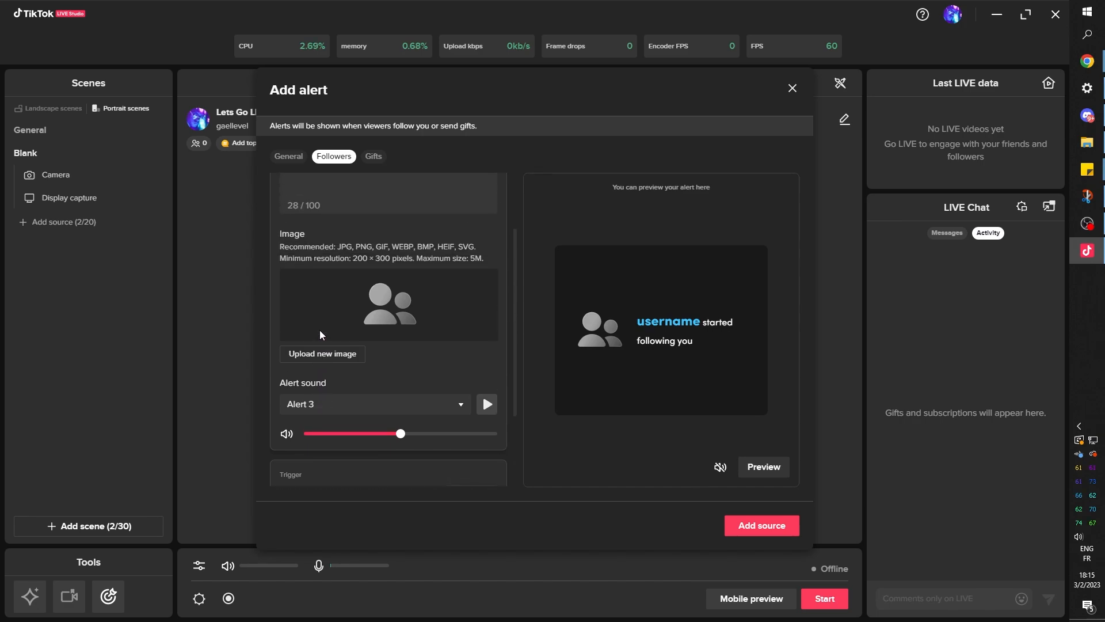
Step: Review the general, Followers and Gifts alert settings with another follower preview, and add the alert source to the scene
left_click(288, 156)
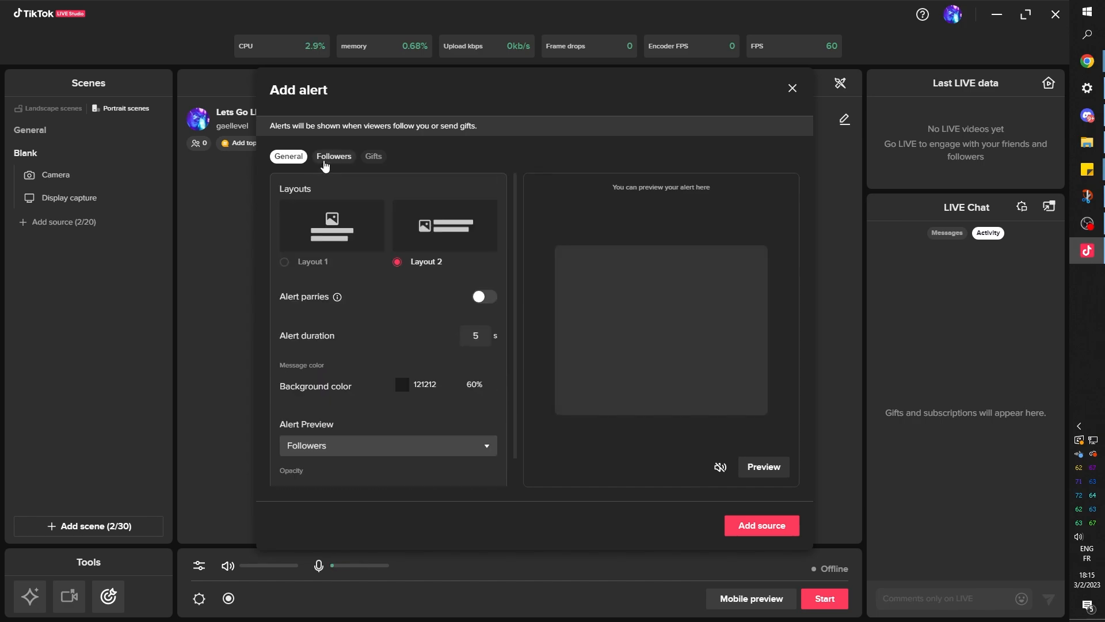
left_click(325, 166)
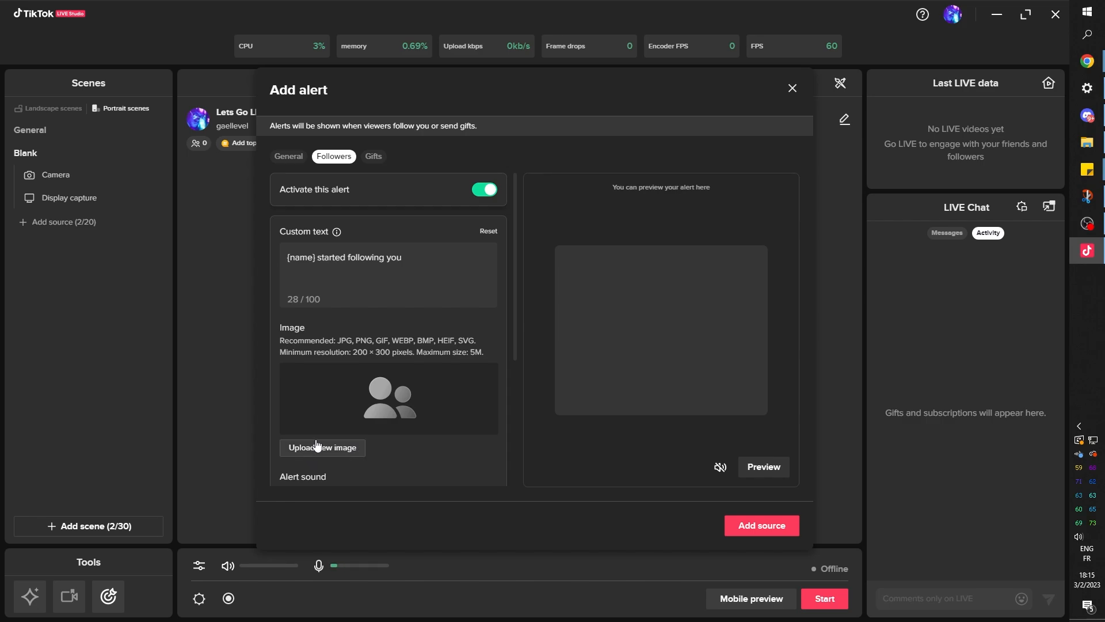
left_click(759, 469)
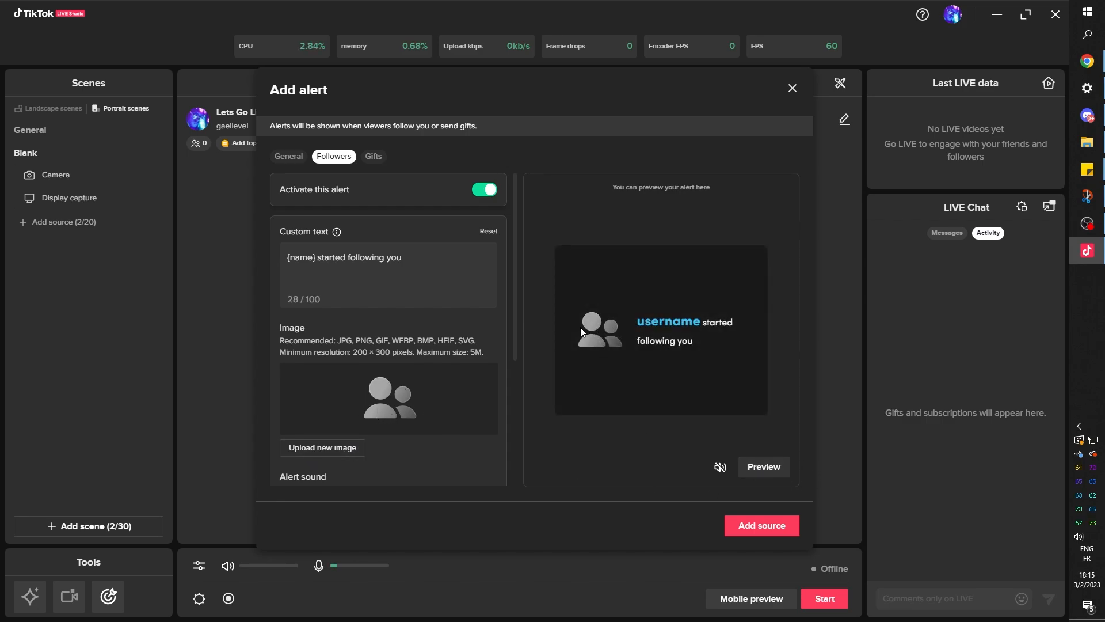
left_click(373, 157)
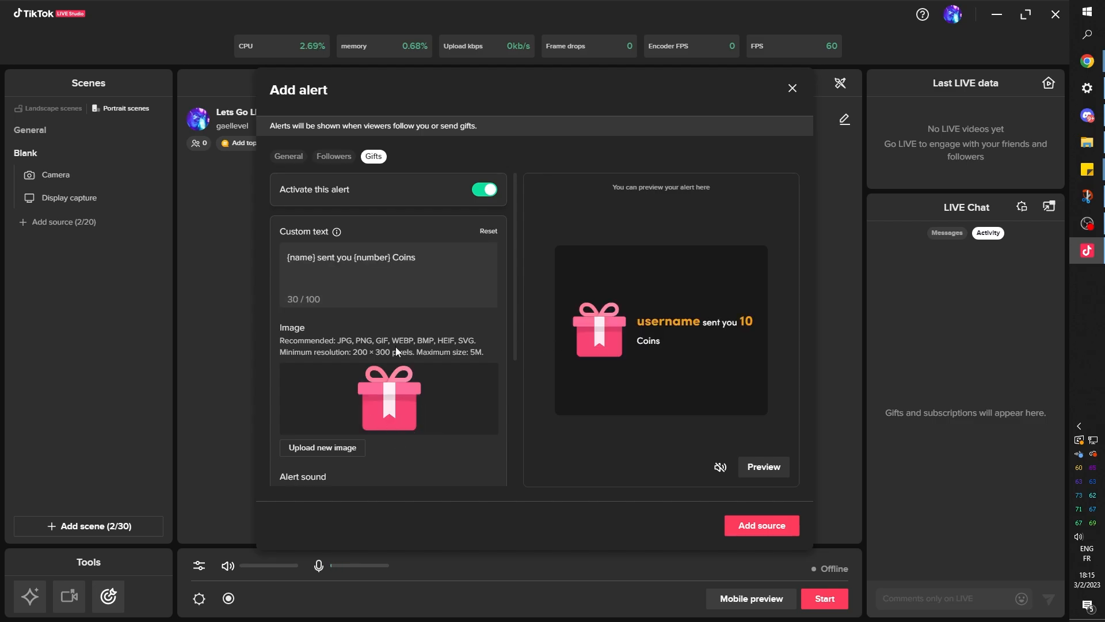
scroll(378, 389, "down", 3)
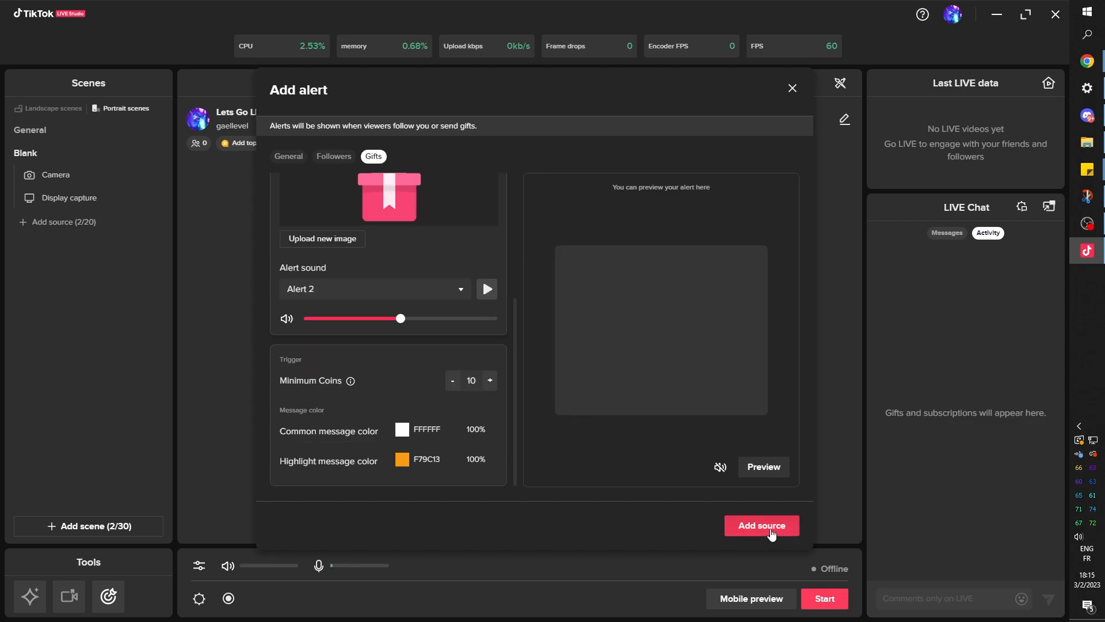
left_click(771, 531)
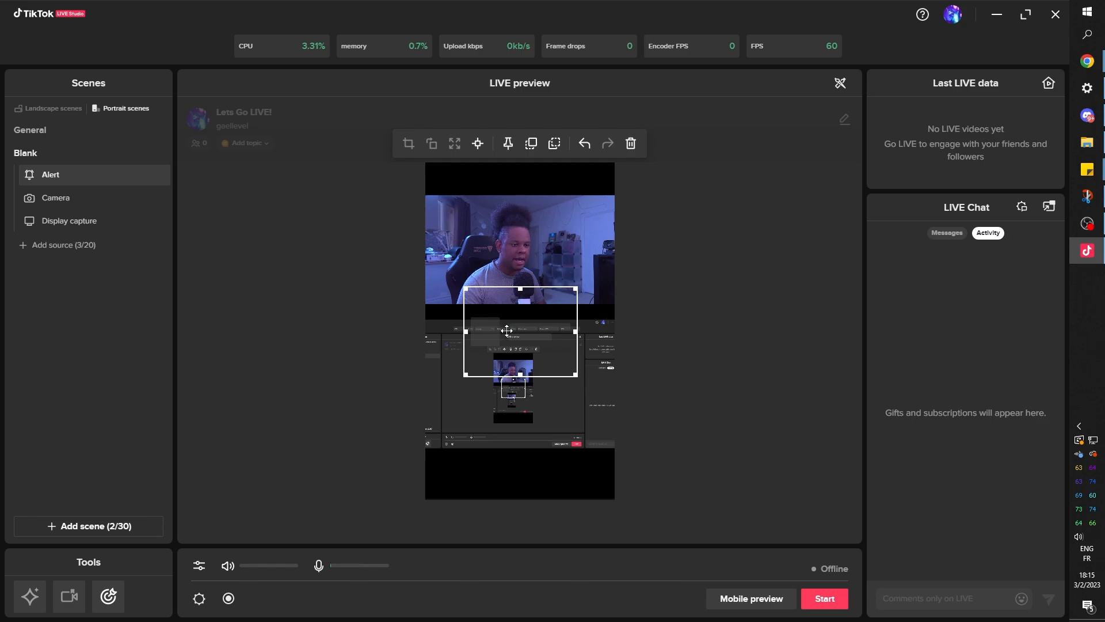
Step: Lower the camera against the display capture, and place the alert centered at the top of the canvas, slightly shrunk
left_click_drag(507, 329, 499, 197)
left_click_drag(500, 278, 500, 294)
left_click(512, 203)
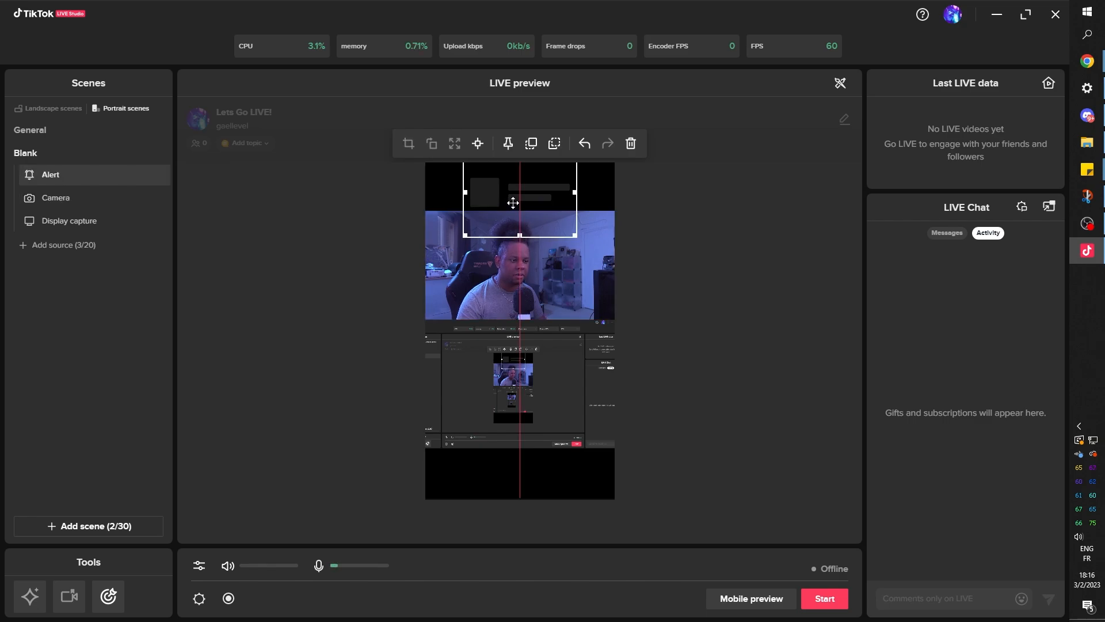
left_click_drag(465, 235, 476, 225)
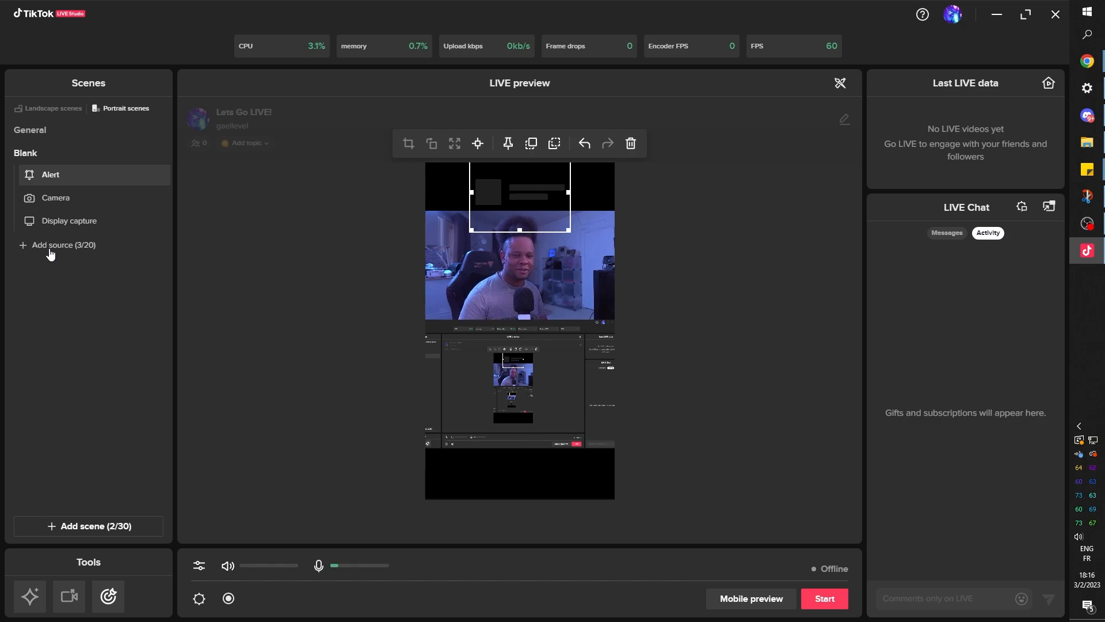
Step: Start adding a Goal source with the Followers type and look through its appearance options
left_click(51, 254)
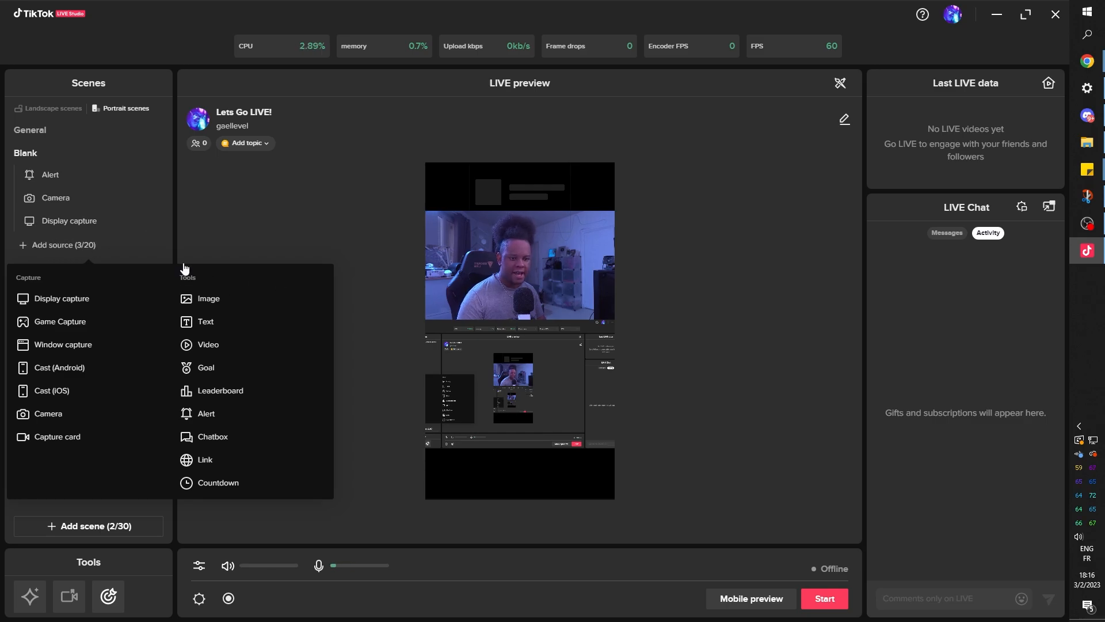
left_click(207, 368)
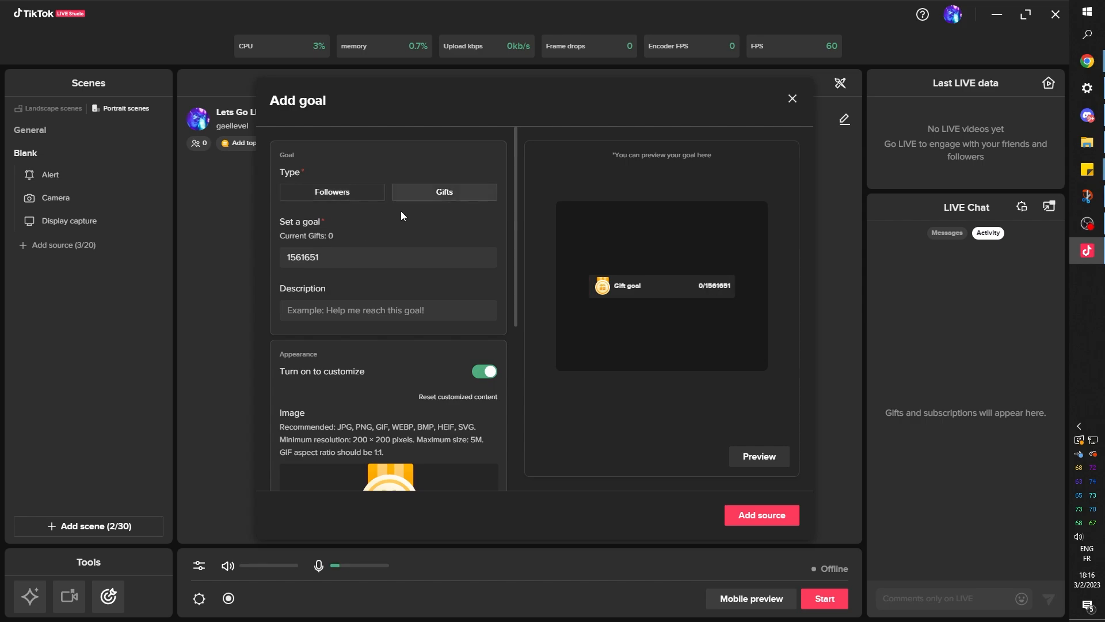
scroll(353, 275, "down", 4)
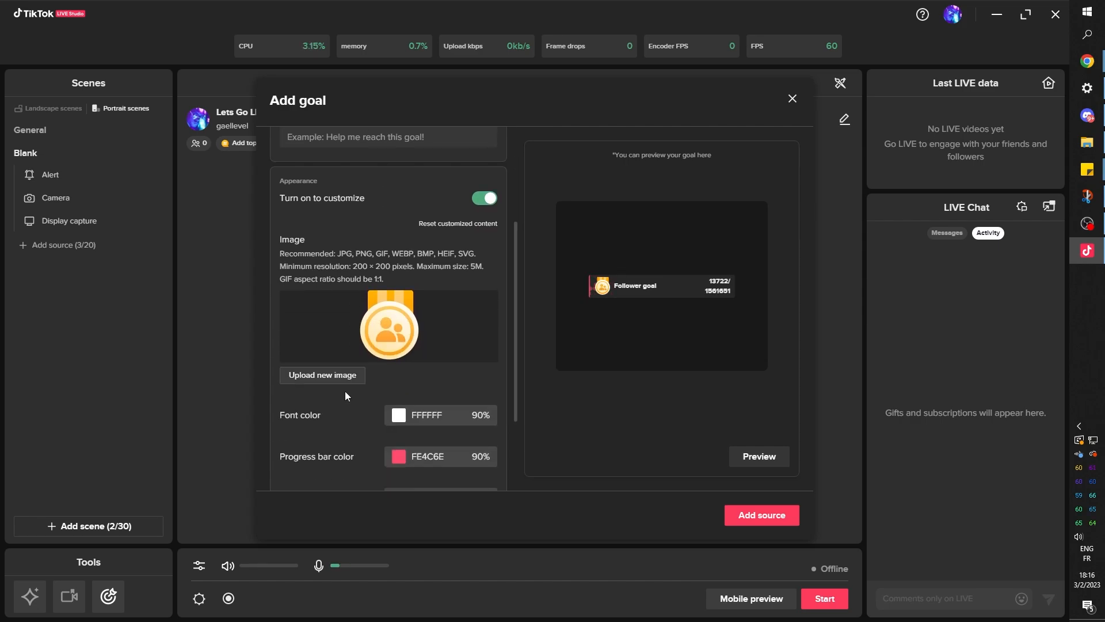
scroll(342, 348, "down", 1)
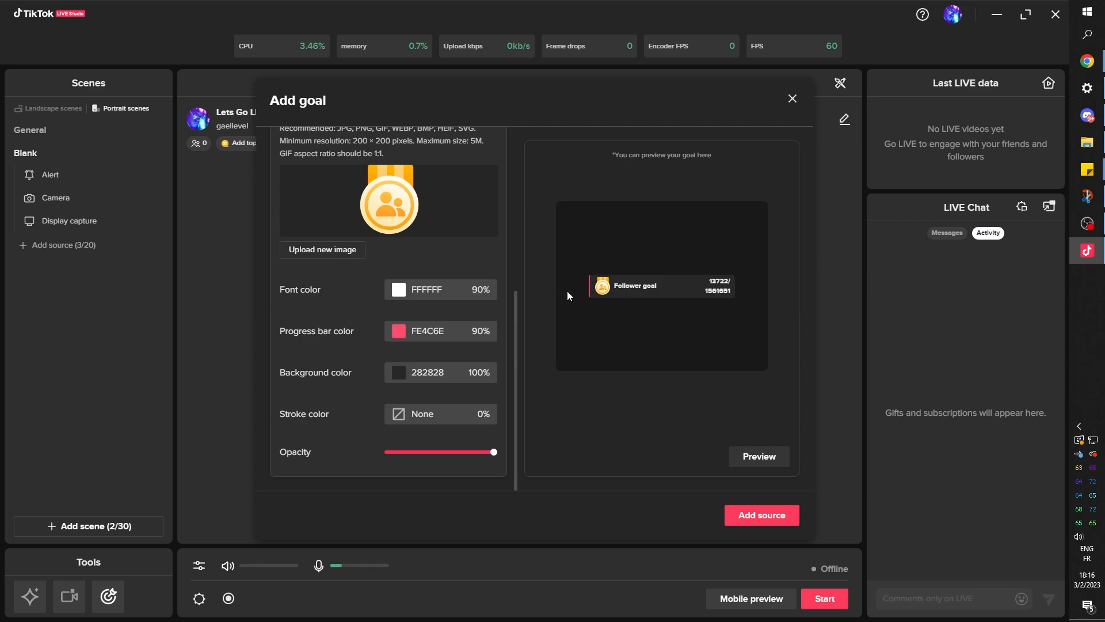
Step: Set the follower goal's progress bar color to orange FFA800 and preview the goal
left_click(398, 332)
mouse_move(430, 386)
left_mouse_down()
mouse_move(498, 367)
mouse_move(504, 346)
left_mouse_up()
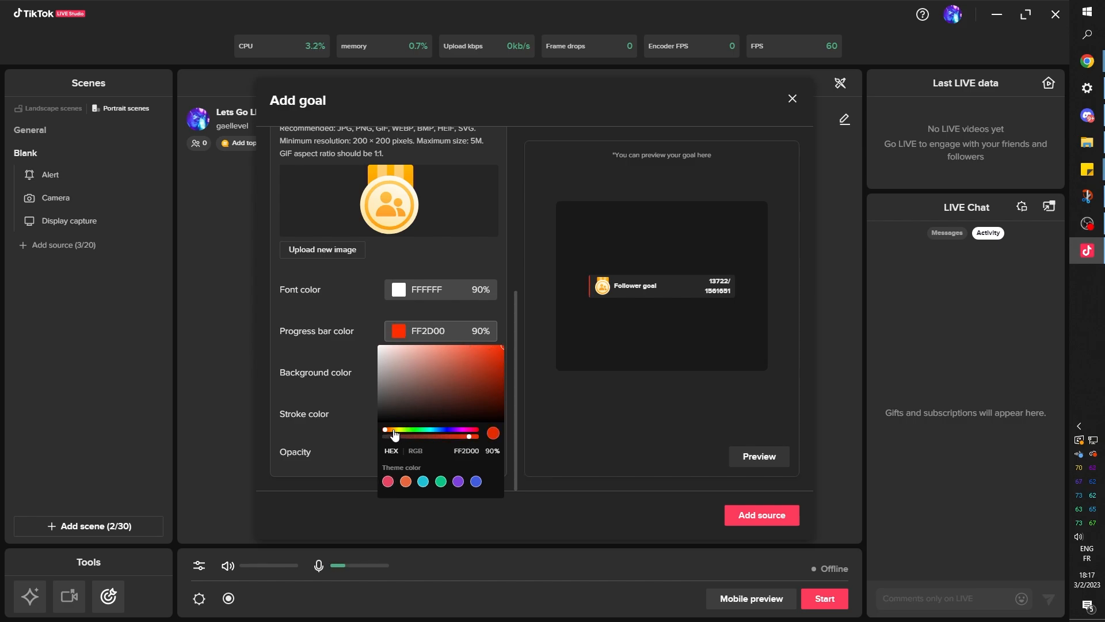
left_click(393, 430)
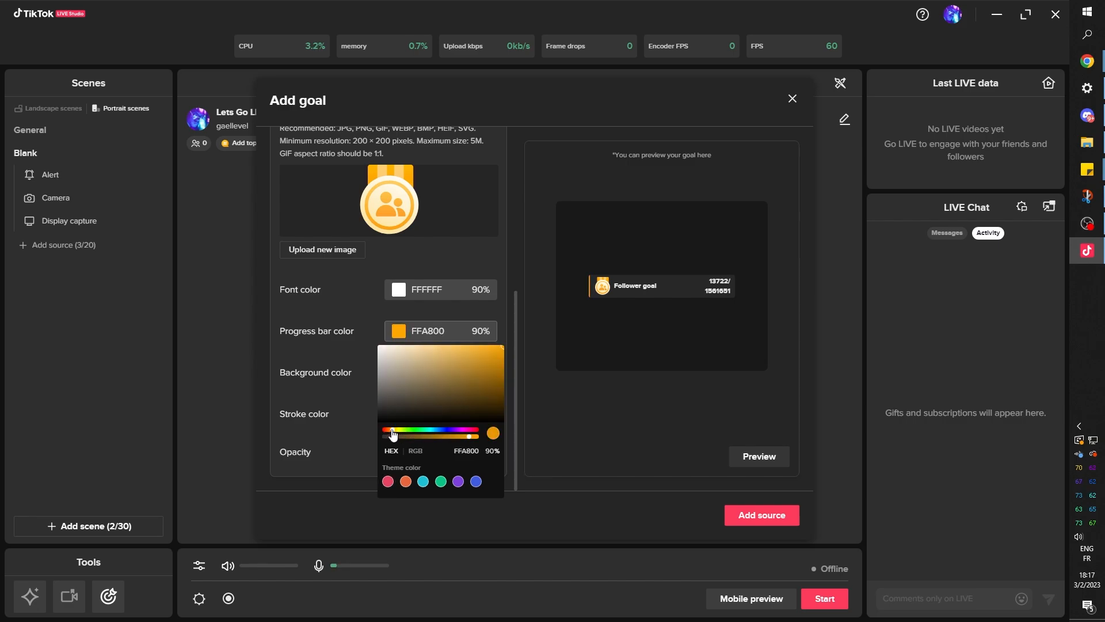
left_click(403, 254)
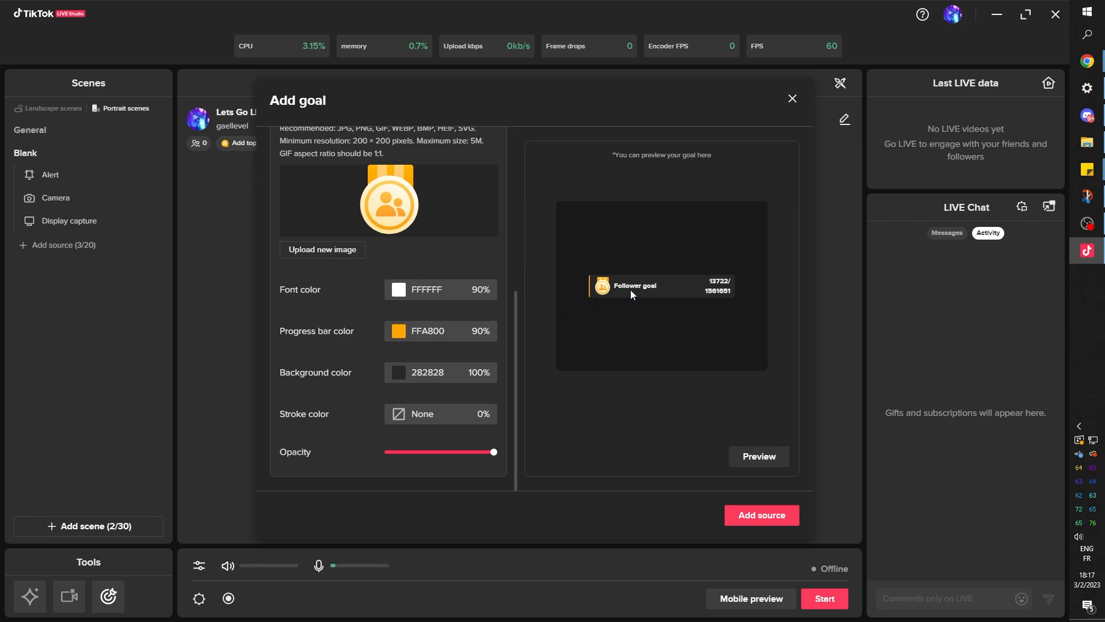
left_click(754, 460)
scroll(362, 412, "up", 5)
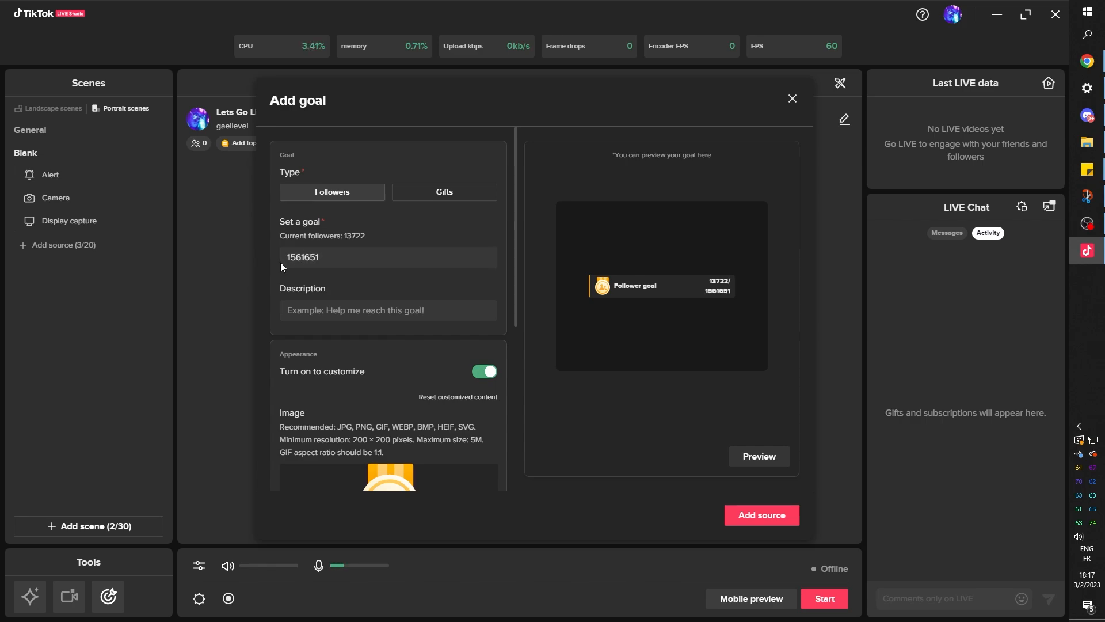
Step: Set the follower goal's target to 15000
double_click(297, 258)
type("15000")
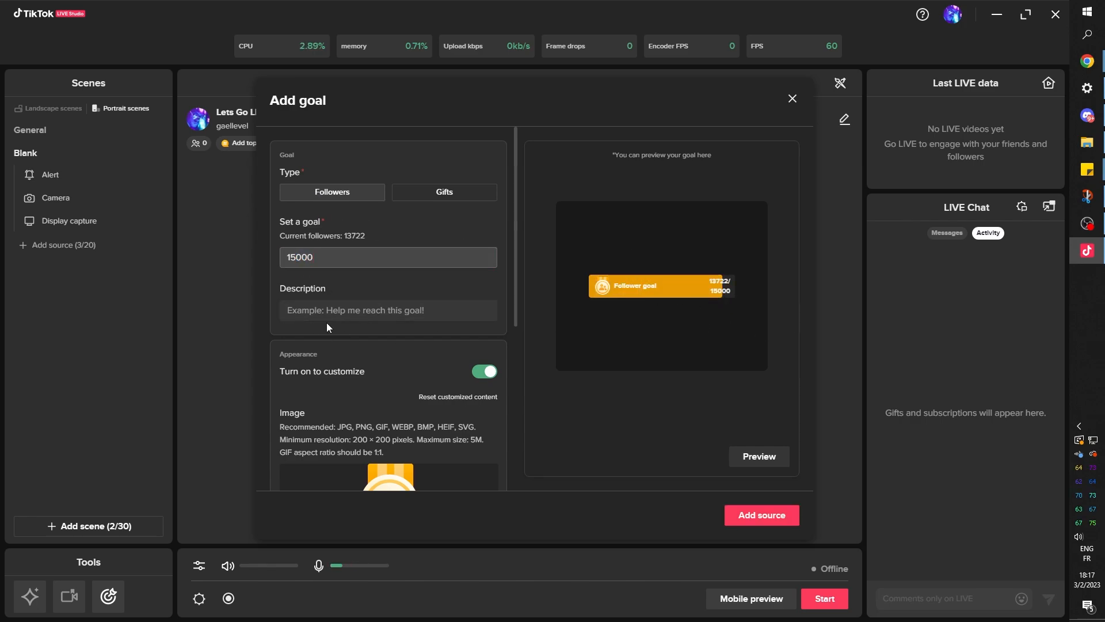
Step: Try the sample description "zrhgzrh" for the follower goal and clear it again
left_click(372, 309)
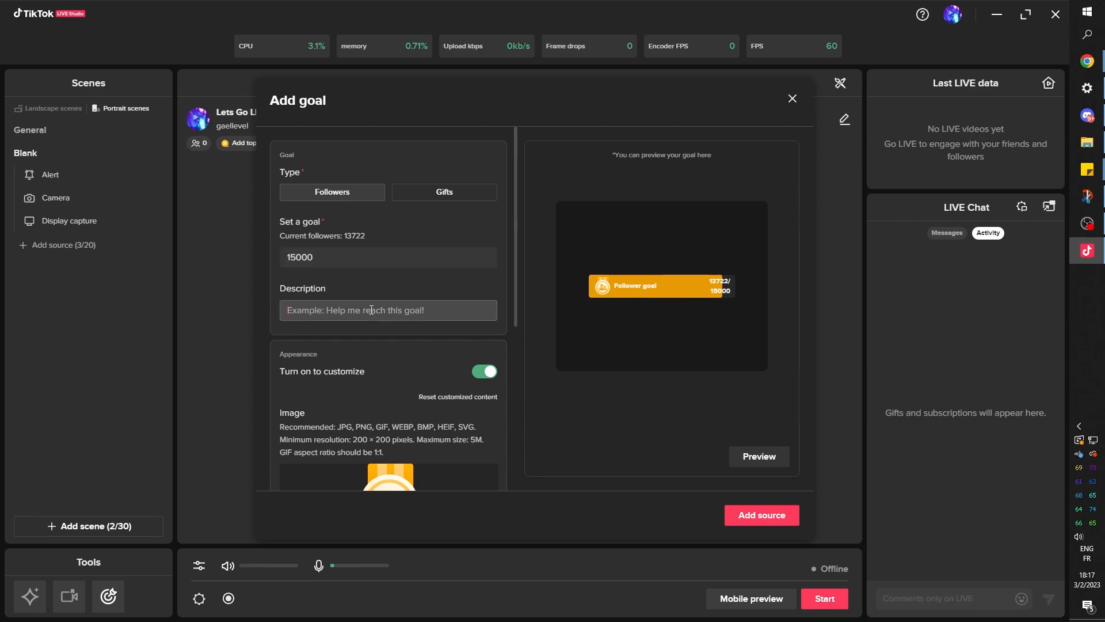
type("zrhgzrh")
key("shift+Left")
key("shift+Left")
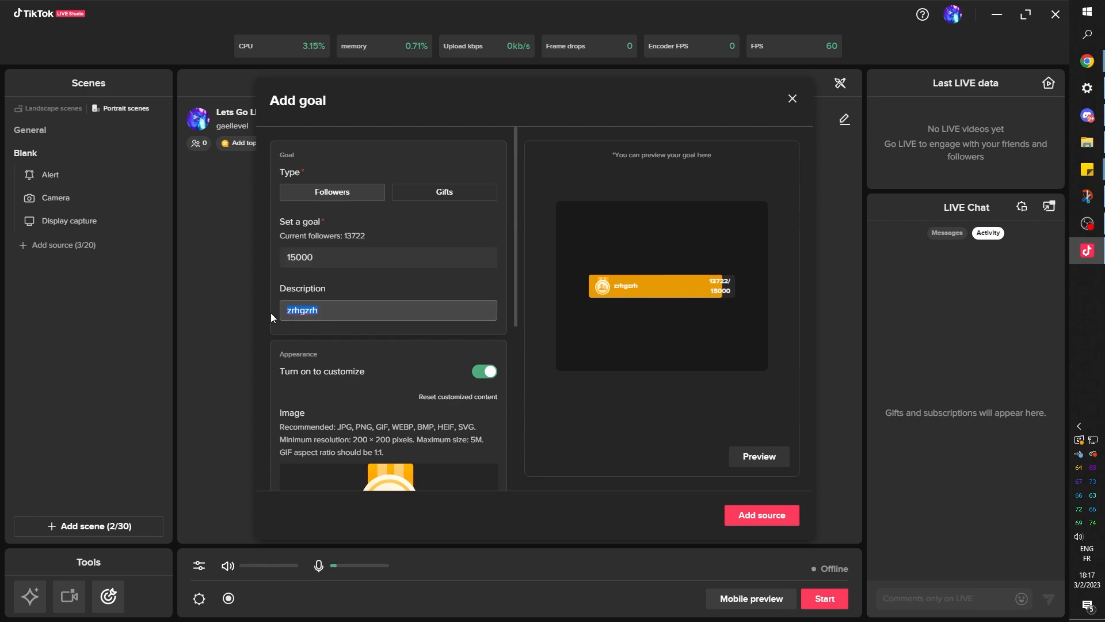
key("BackSpace")
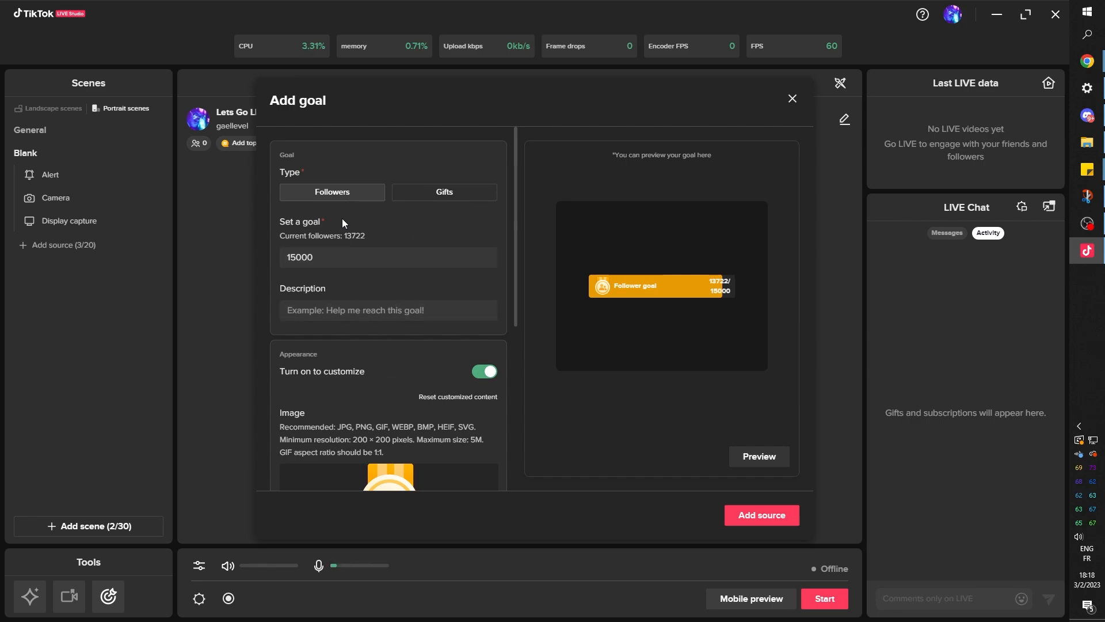
Step: Add the goal source to the scene, shrink it and center it over the camera's lower edge
left_click(756, 524)
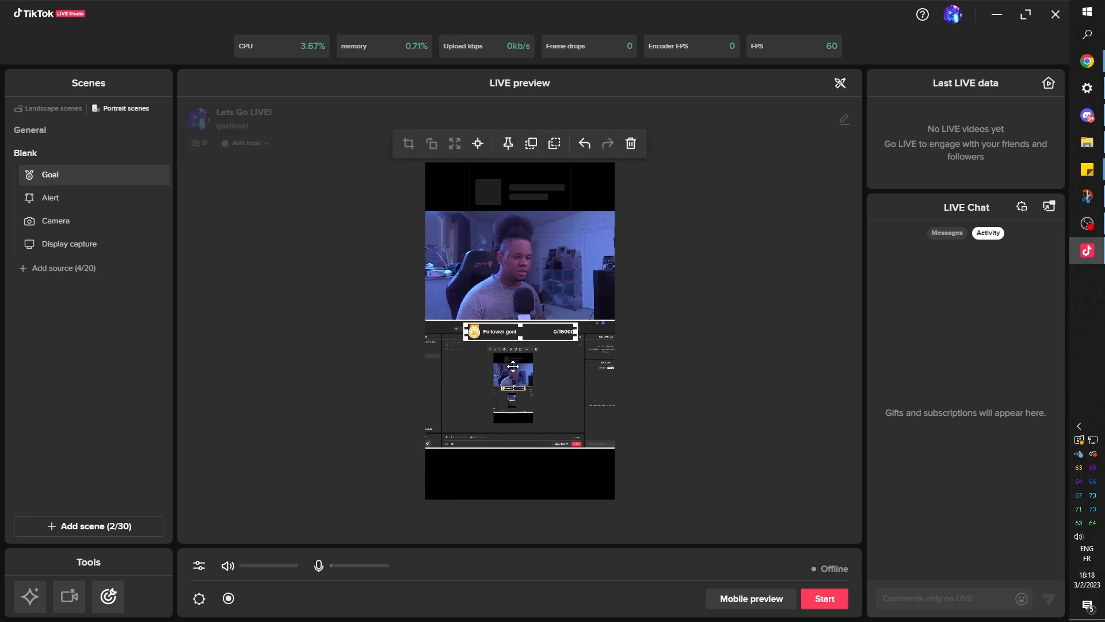
left_click_drag(486, 328, 536, 315)
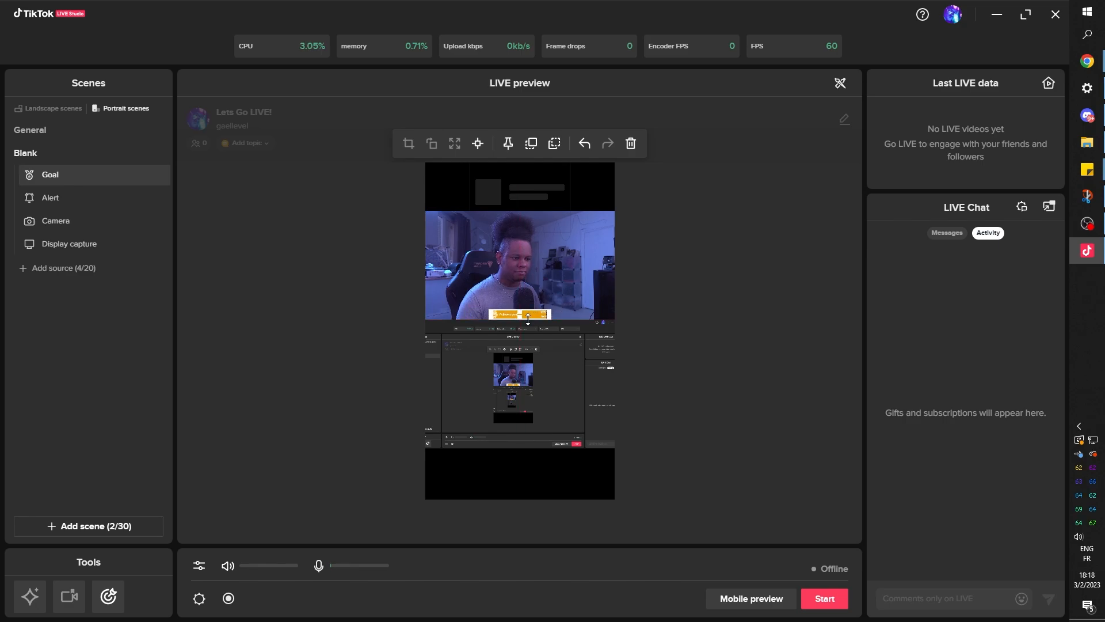
left_click(208, 319)
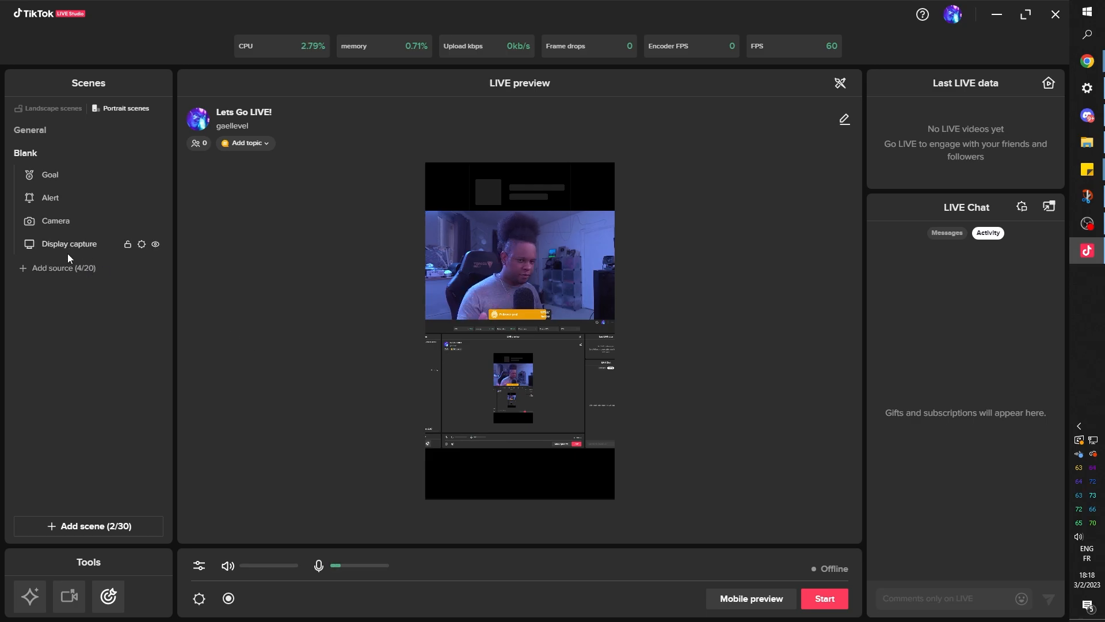
Step: Add Camera Overlay.png from the SOLDIER II PNG folder as an image source and align it over the camera
left_click(64, 269)
left_click(226, 329)
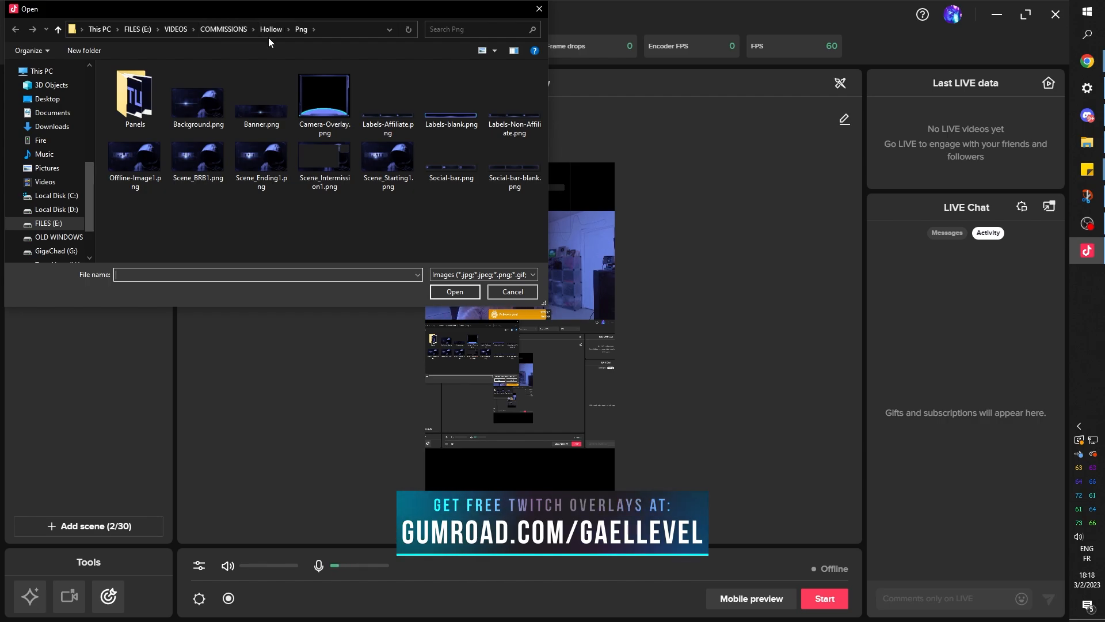
left_click(223, 28)
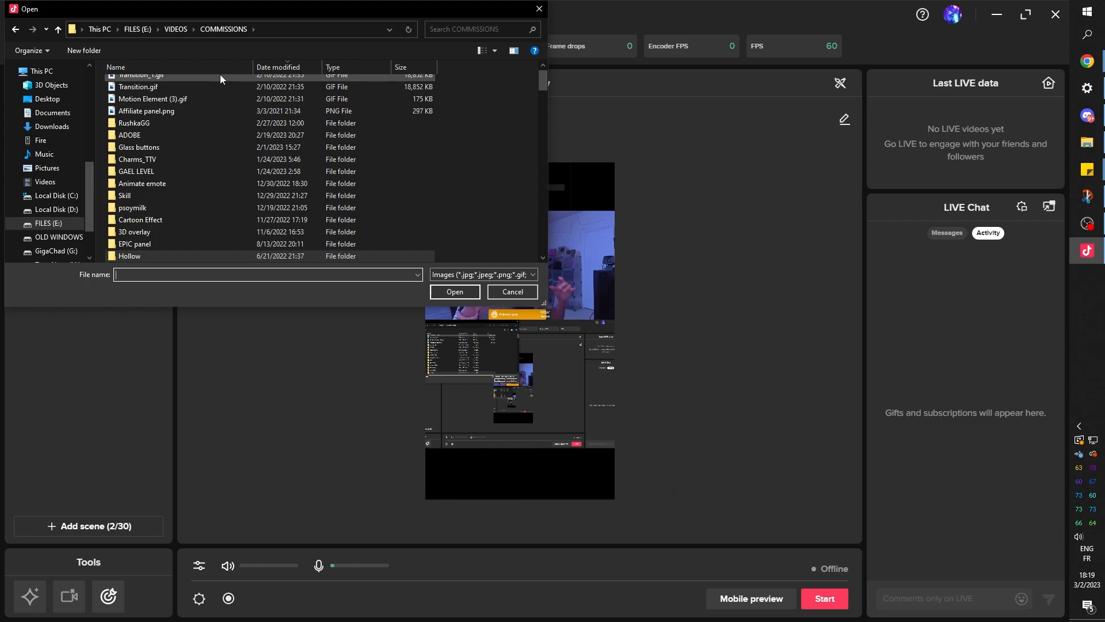
scroll(202, 164, "down", 15)
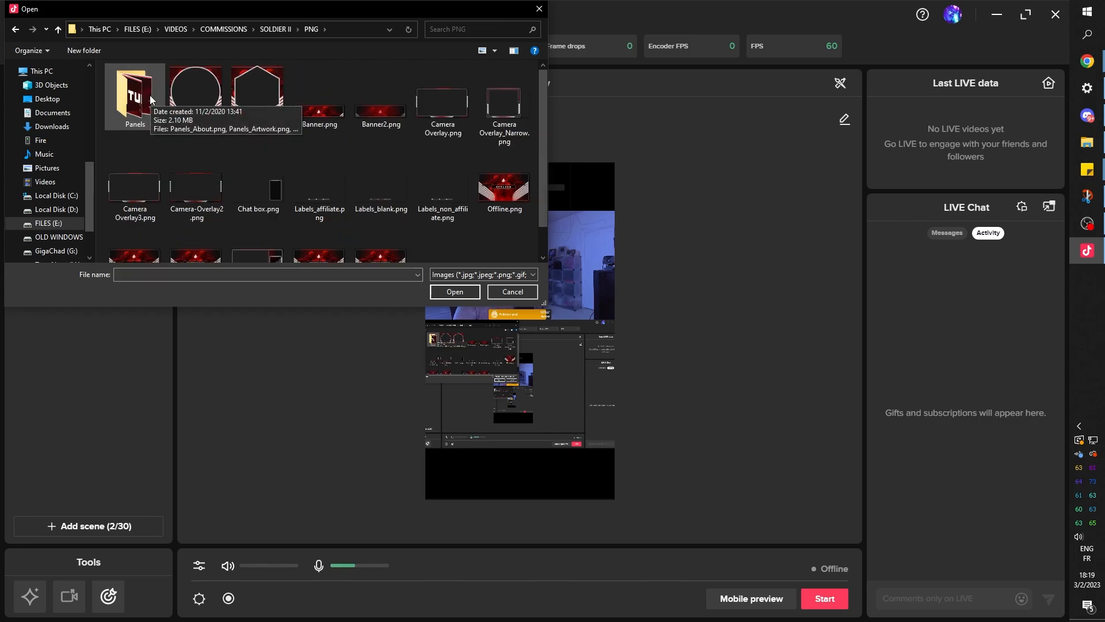
double_click(440, 125)
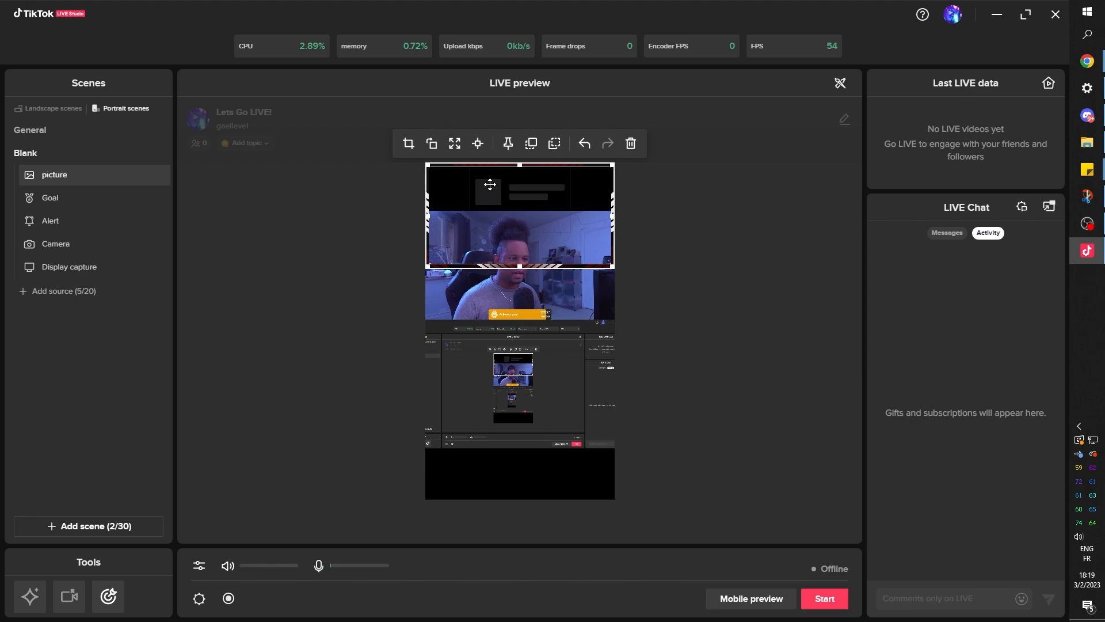
left_click_drag(498, 166, 494, 217)
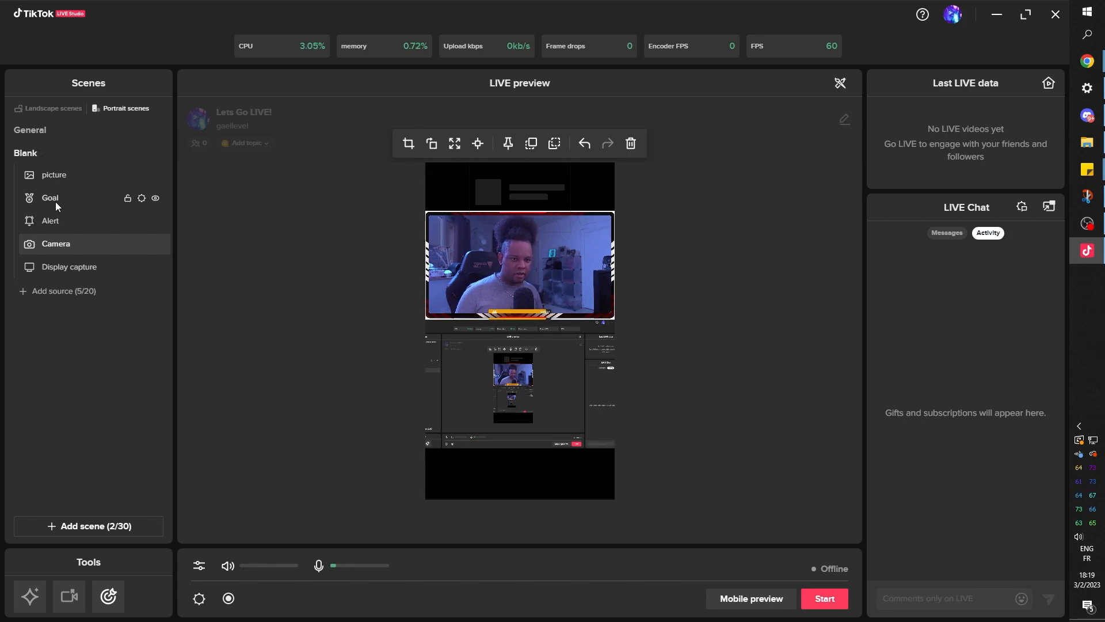
Step: Move the Goal source above the overlay picture in the source order and change its progress bar color to red
left_click_drag(55, 201, 60, 189)
left_click_drag(60, 172, 61, 172)
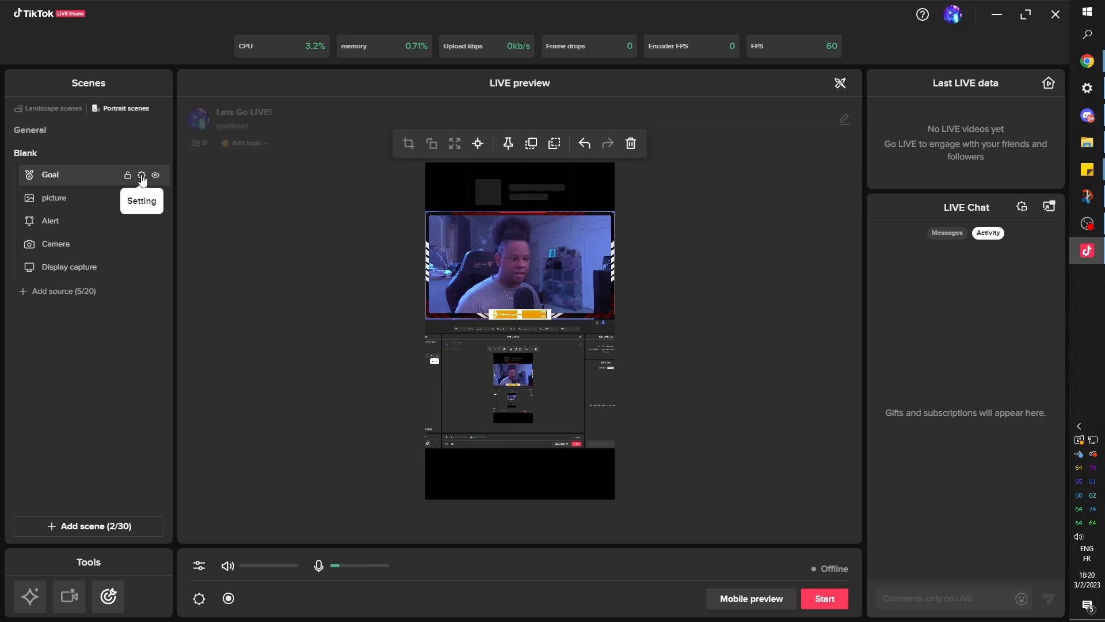
left_click(142, 175)
scroll(474, 282, "down", 5)
left_click(449, 336)
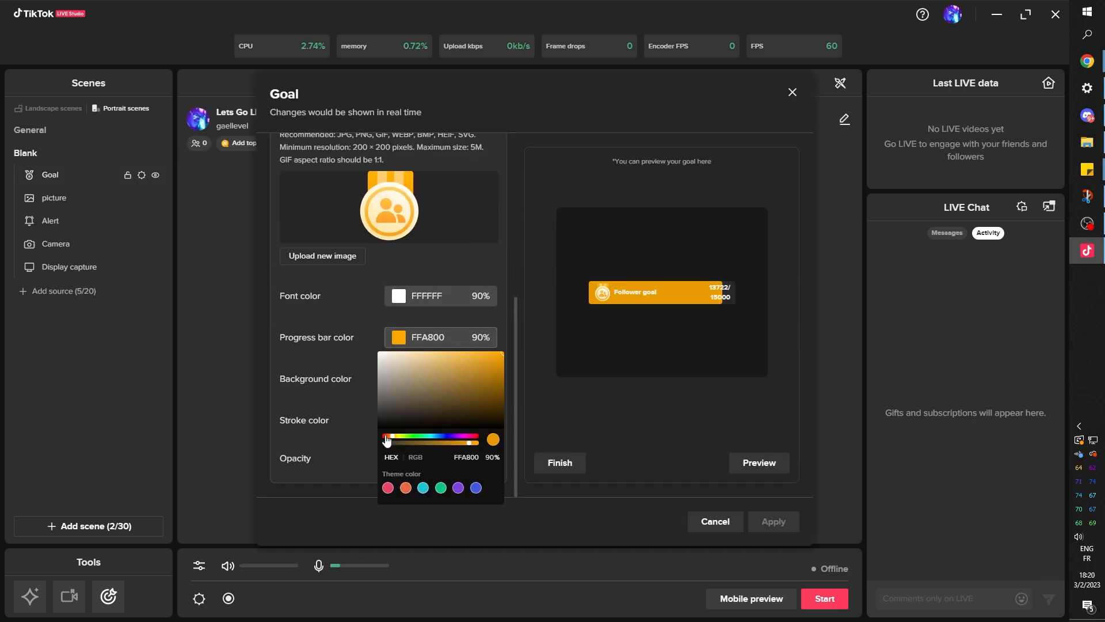
left_click(385, 436)
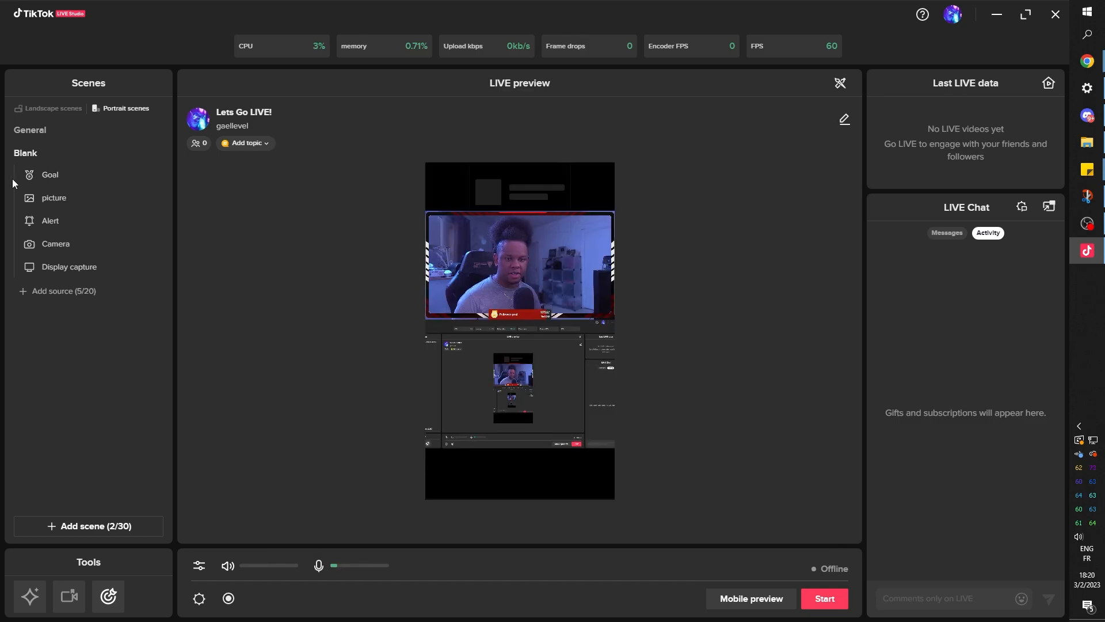
Step: Shrink the camera slightly so that it fits inside the overlay frame
left_click(58, 202)
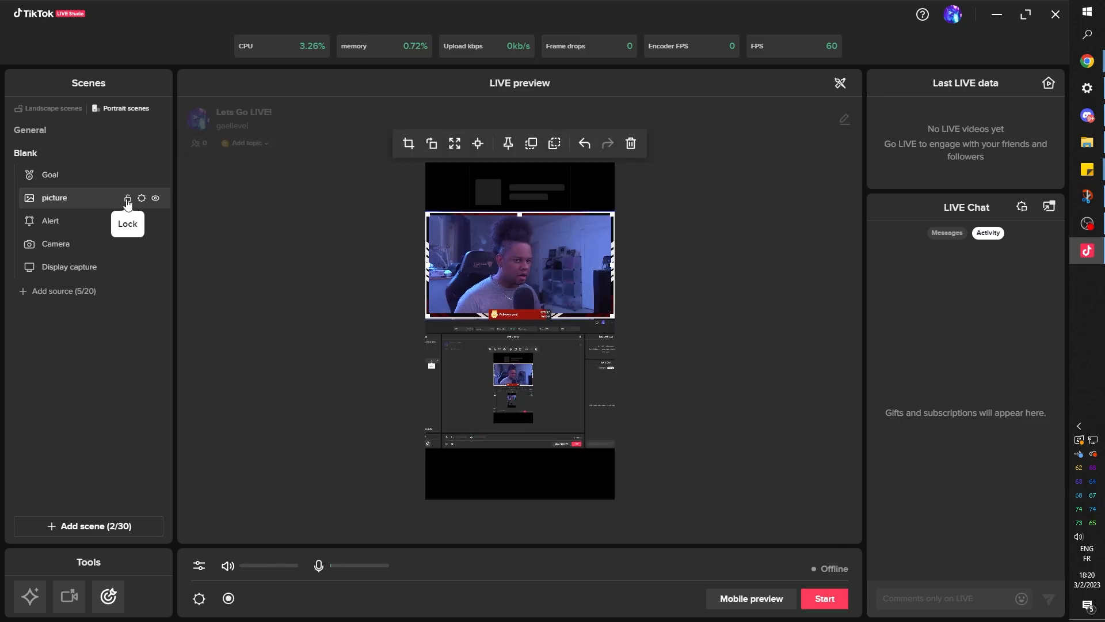
left_click(69, 244)
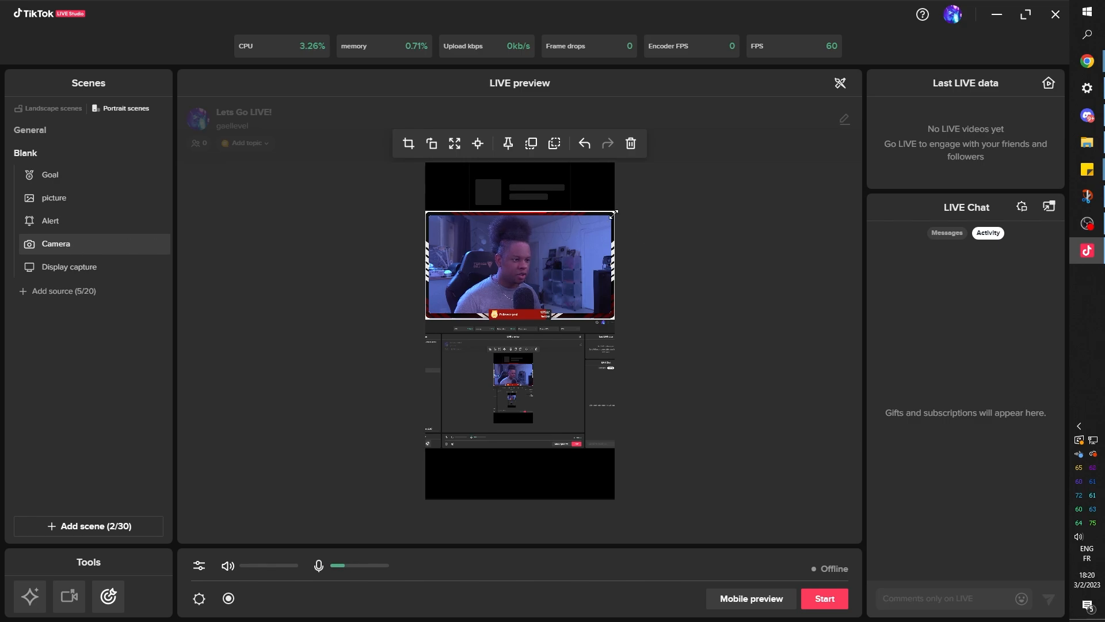
left_click_drag(614, 214, 611, 217)
left_click(656, 239)
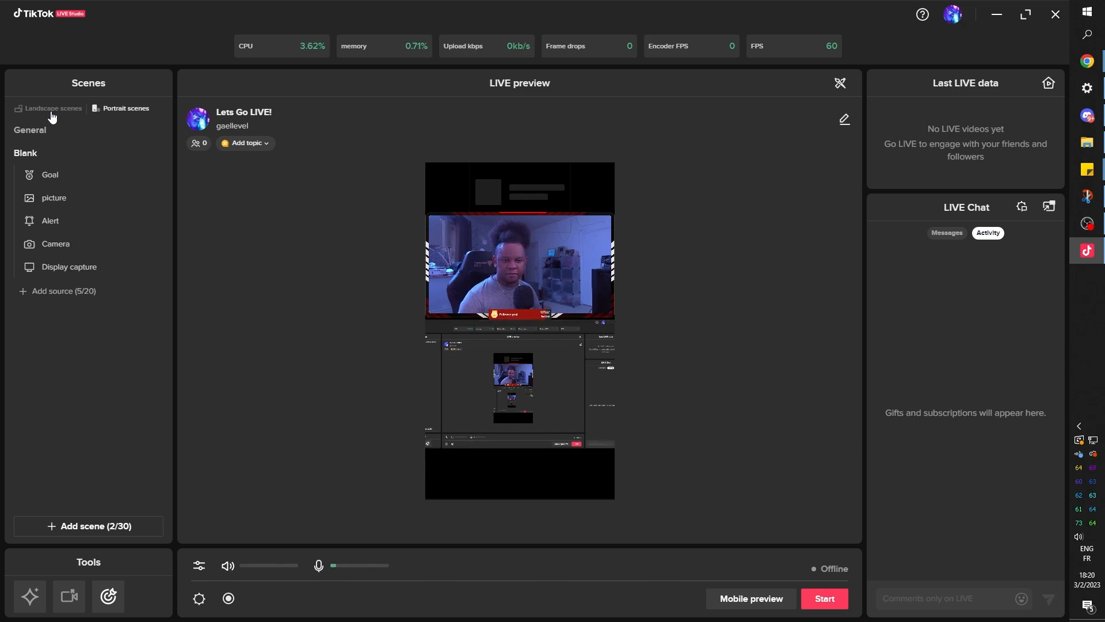
Step: Add Scene_Background.png as an image source and enlarge it to cover the whole canvas with the right-hand soldier in view
left_click(52, 292)
left_click(230, 340)
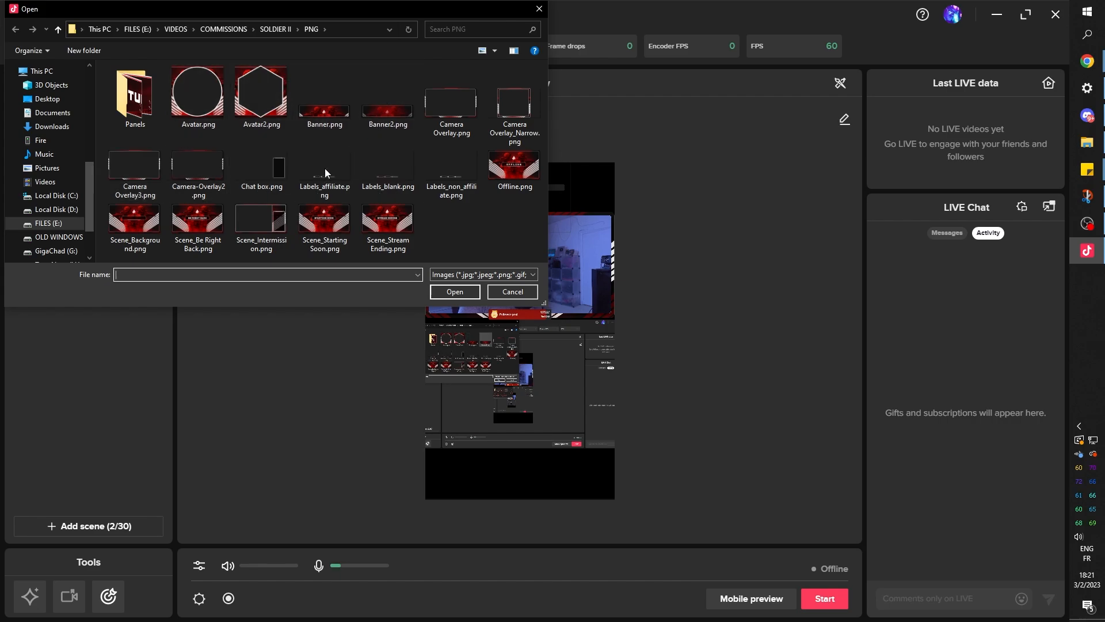
left_click(128, 247)
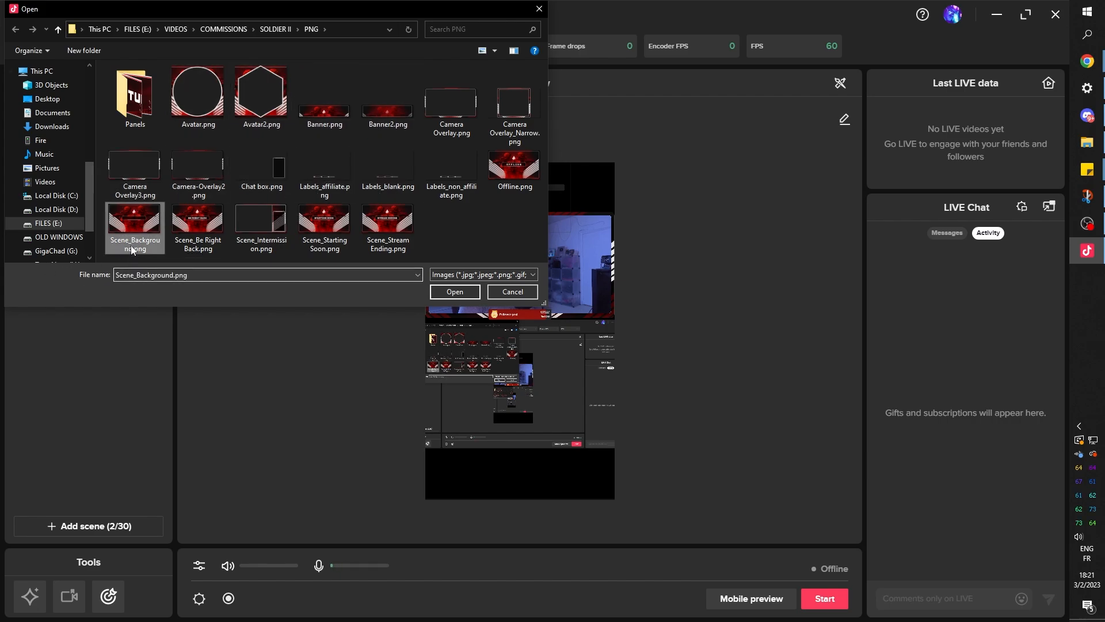
left_click(454, 292)
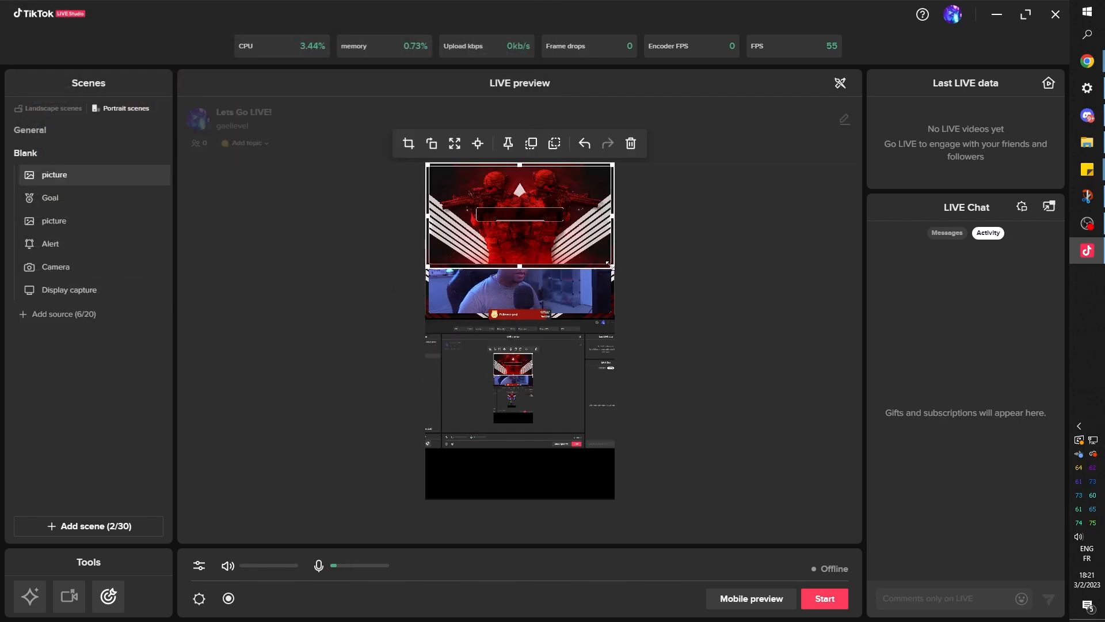
left_click_drag(608, 264, 774, 502)
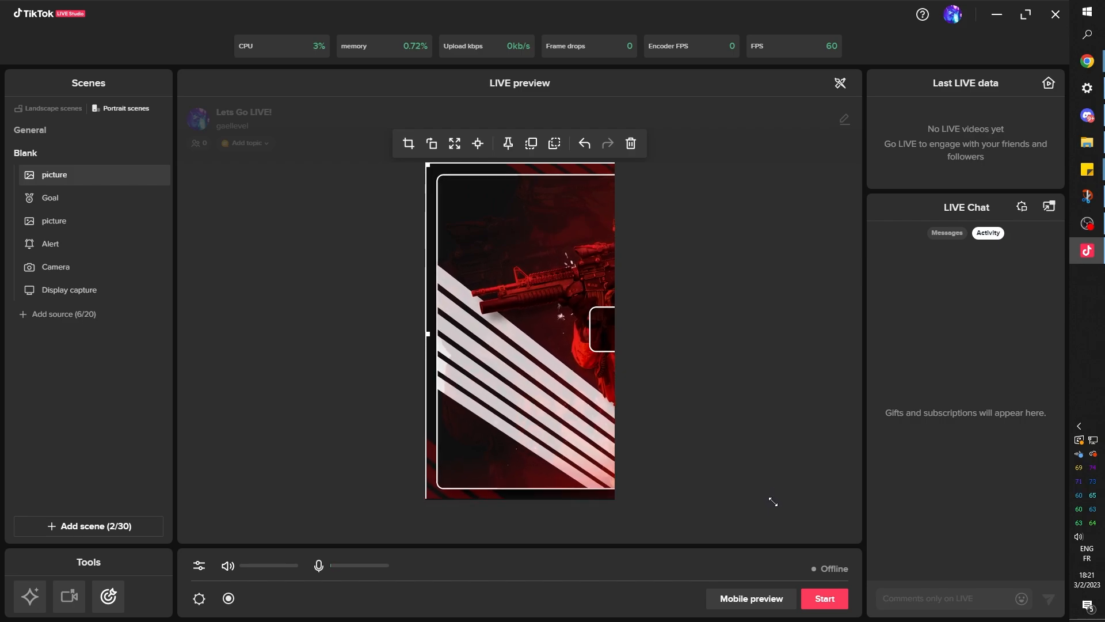
left_click_drag(580, 454, 285, 449)
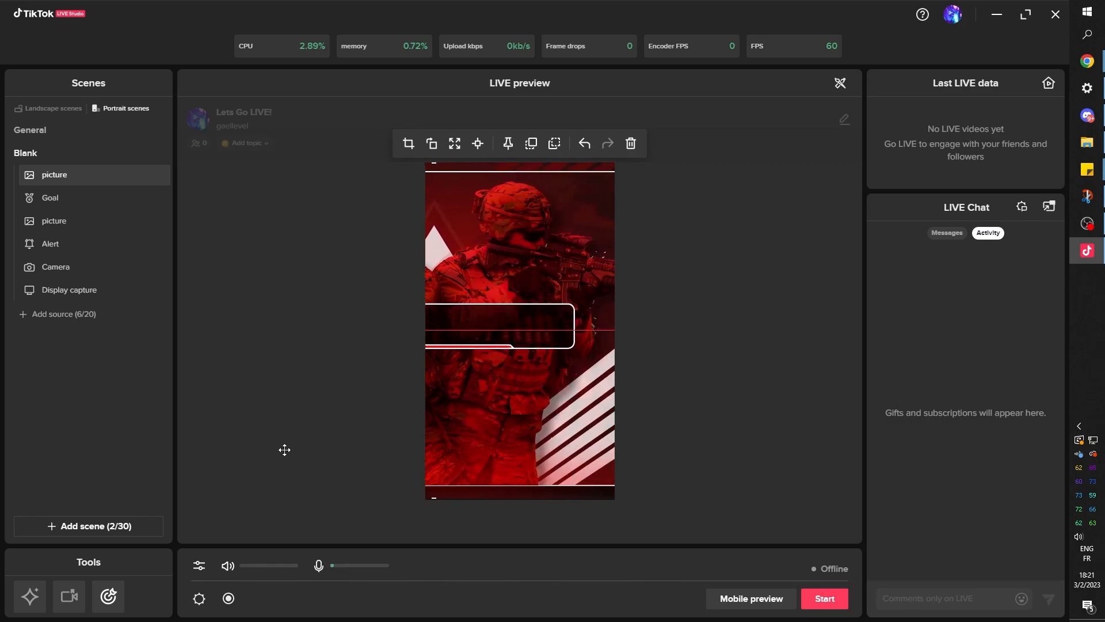
Step: Move the background picture below Display capture in the source order so it sits behind all other sources
left_click_drag(56, 182, 66, 292)
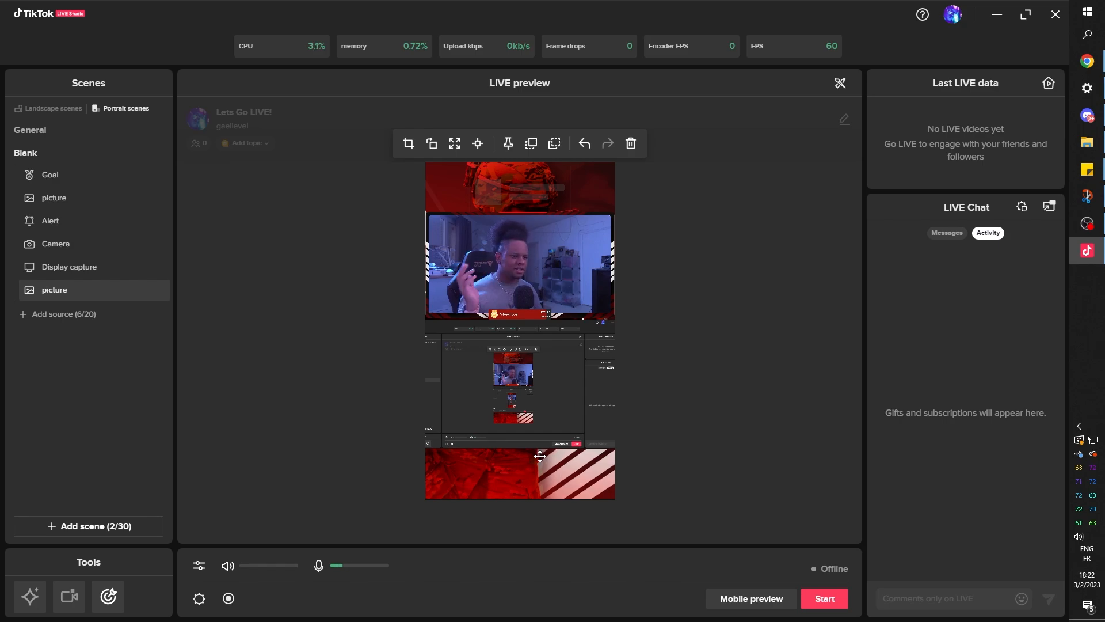
right_click(533, 386)
left_click(282, 486)
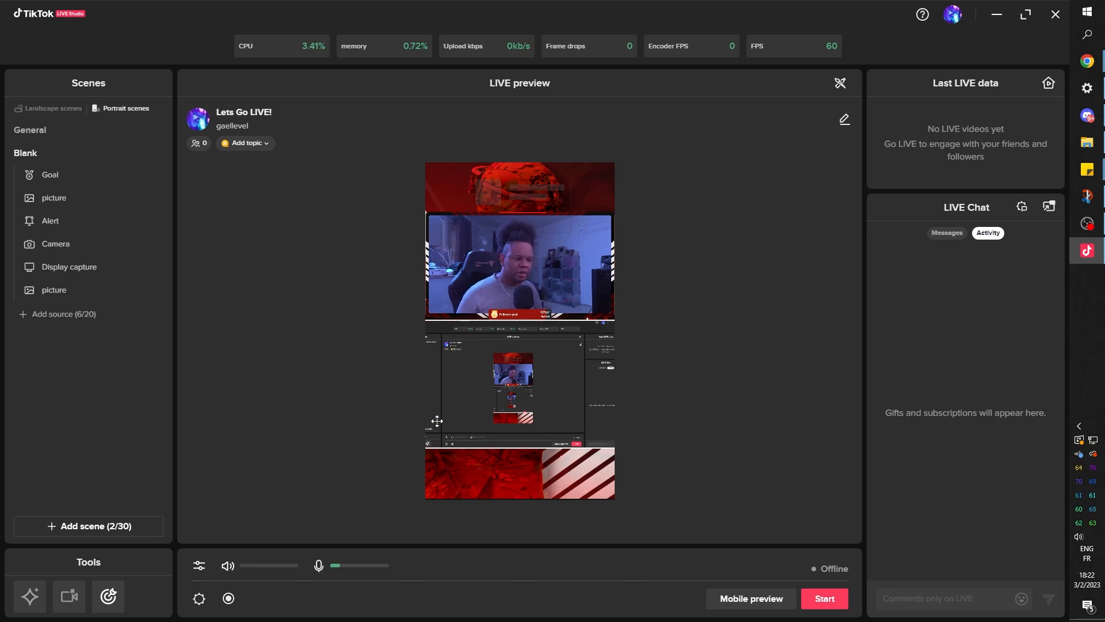
Step: Move the goal bar slightly up so it sits just inside the camera overlay's lower edge
left_click(511, 313)
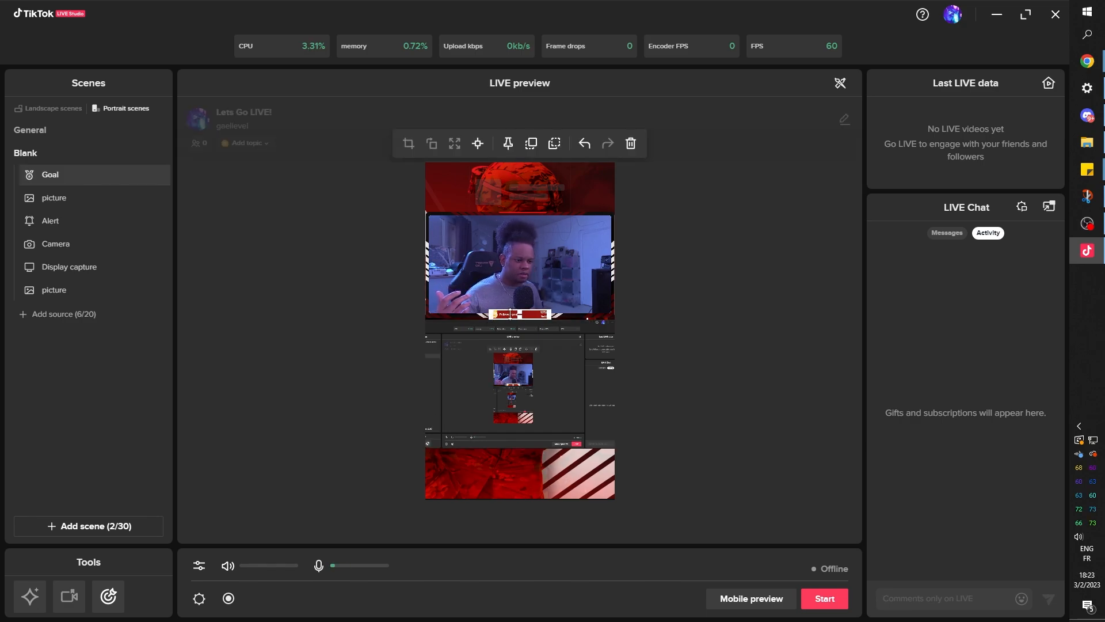
left_click_drag(508, 314, 506, 304)
left_click(361, 341)
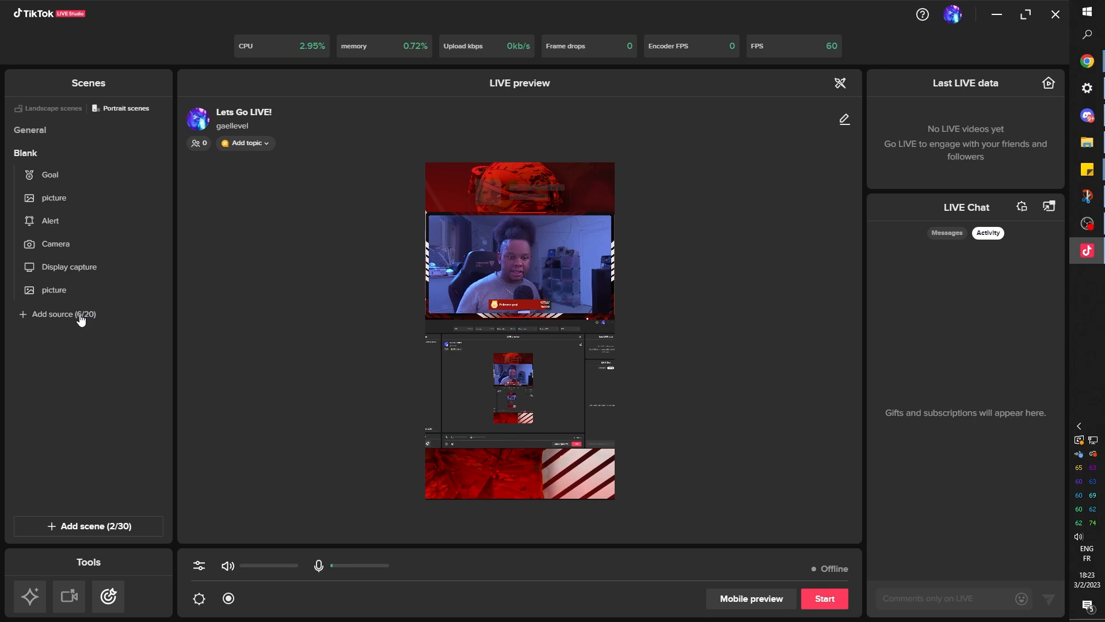
Step: Add another Portrait Blank scene and insert Scene_Be Right Back.png into it as an image source
left_click(113, 530)
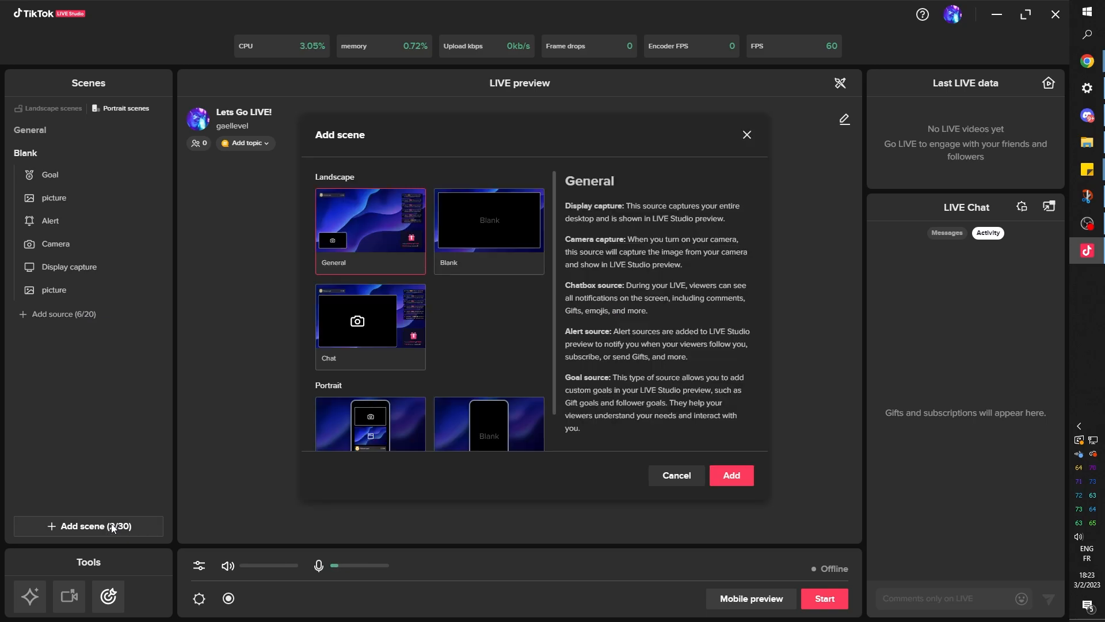
scroll(490, 376, "down", 1)
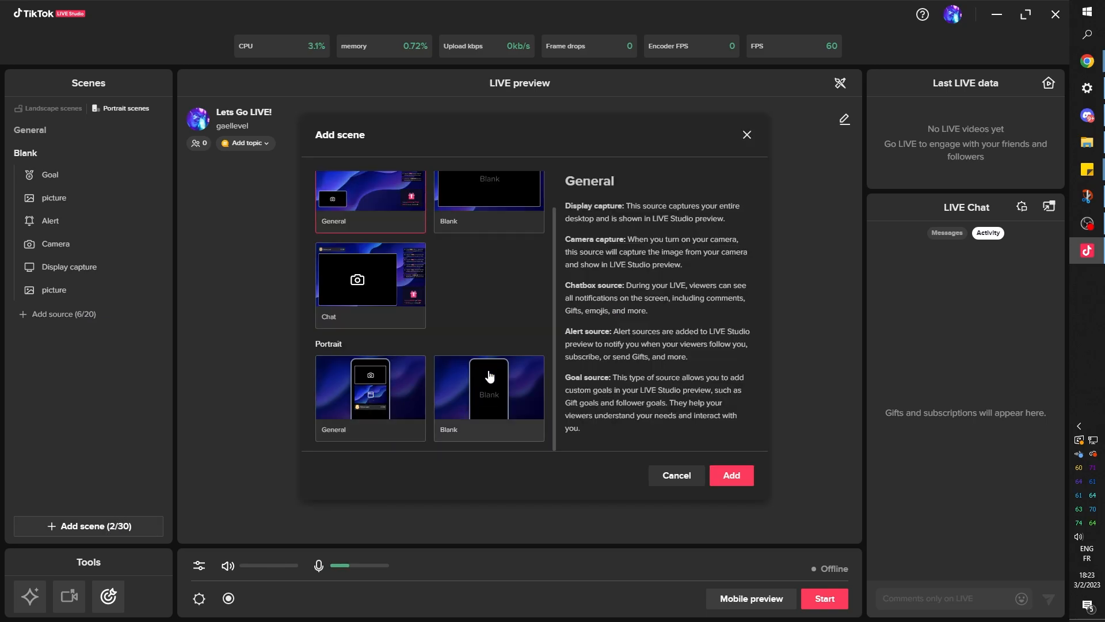
double_click(467, 411)
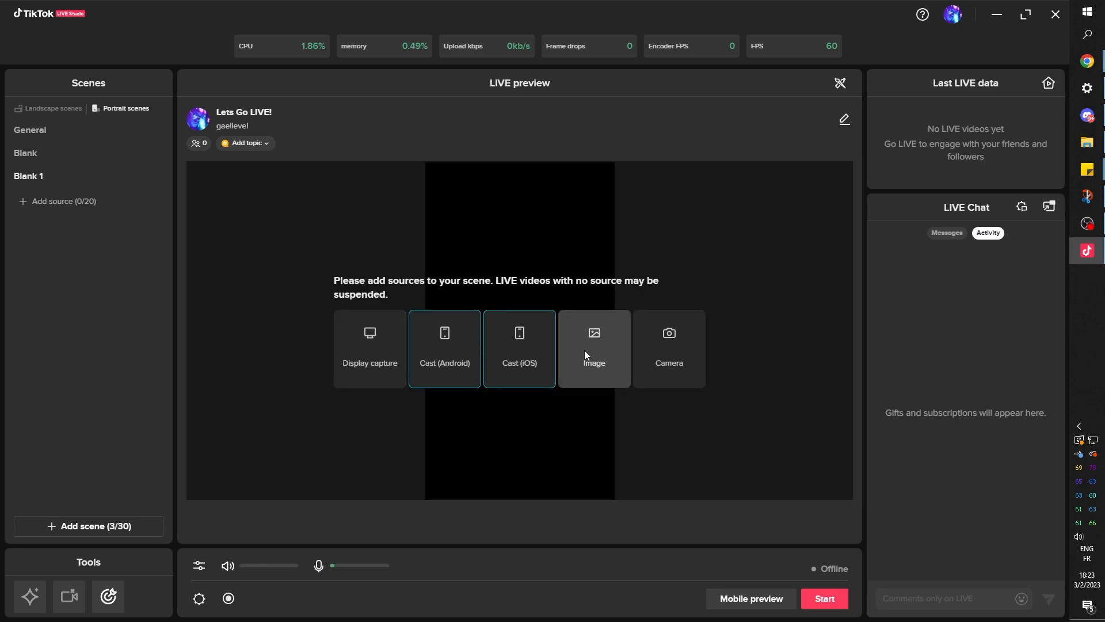
left_click(584, 350)
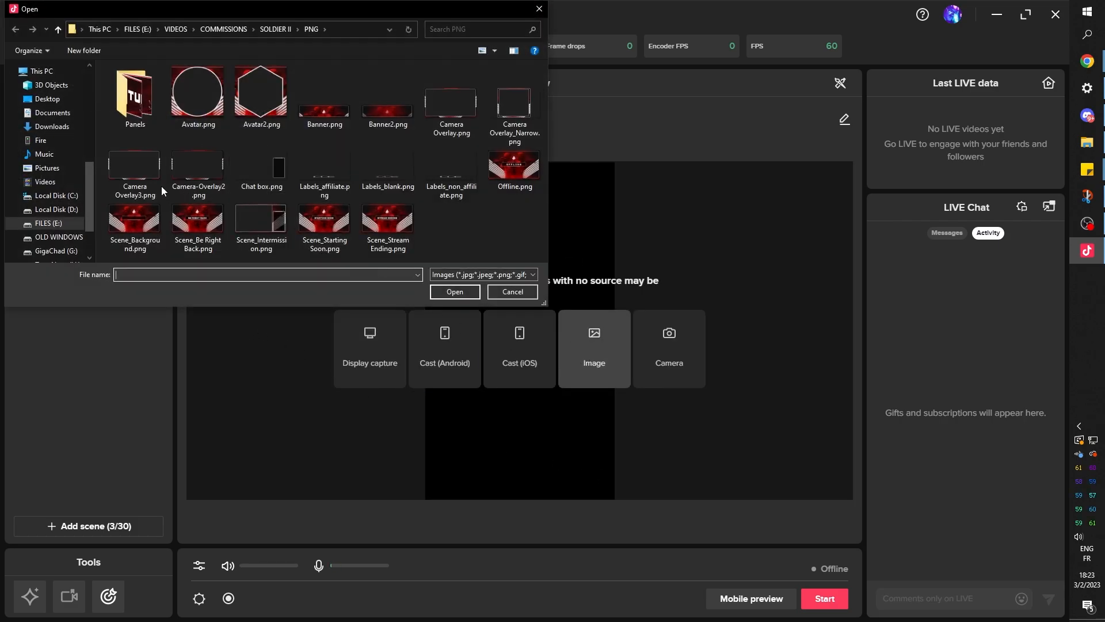
double_click(198, 222)
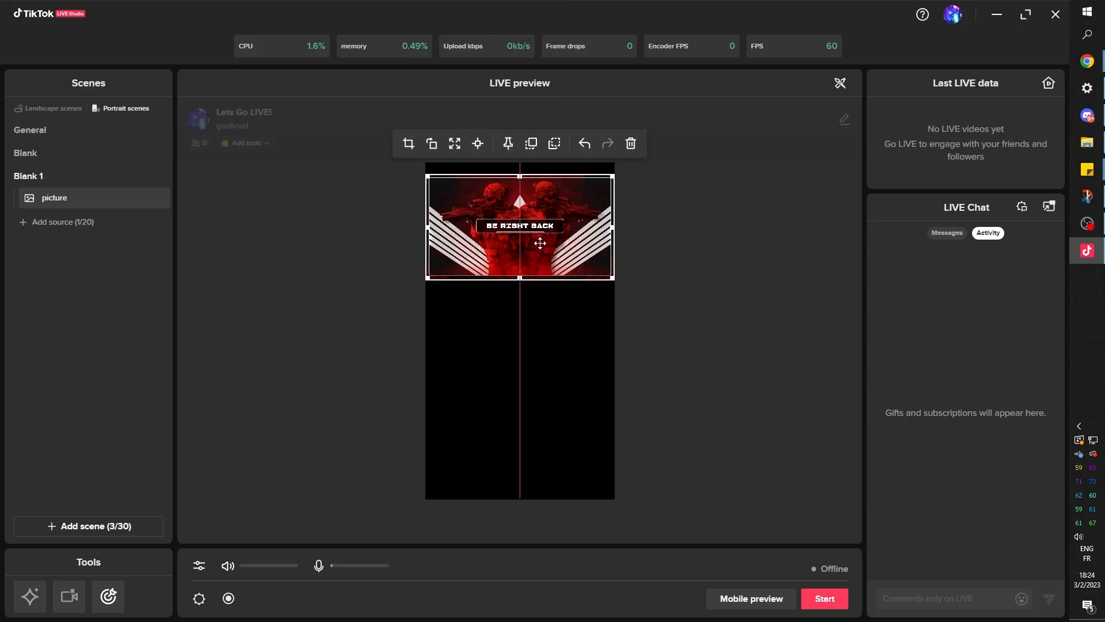
Step: Enlarge the Be Right Back image beyond the canvas width and center it in the middle of the portrait canvas
left_click_drag(612, 277, 761, 196)
left_click_drag(574, 333, 412, 358)
left_click_drag(596, 390, 677, 443)
left_click_drag(489, 401, 531, 404)
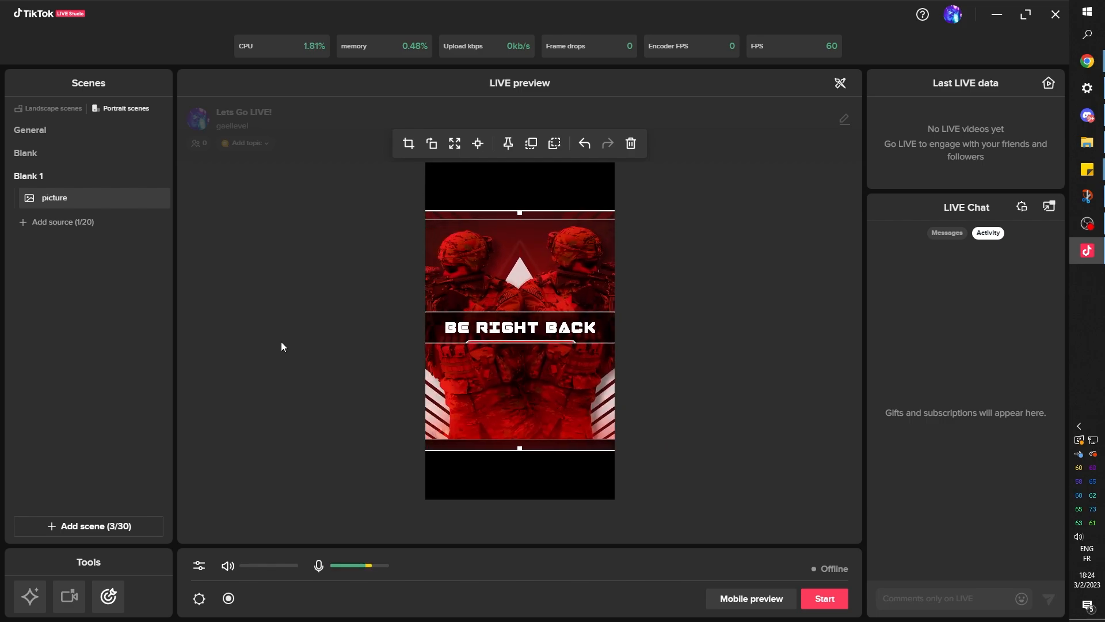
left_click(58, 222)
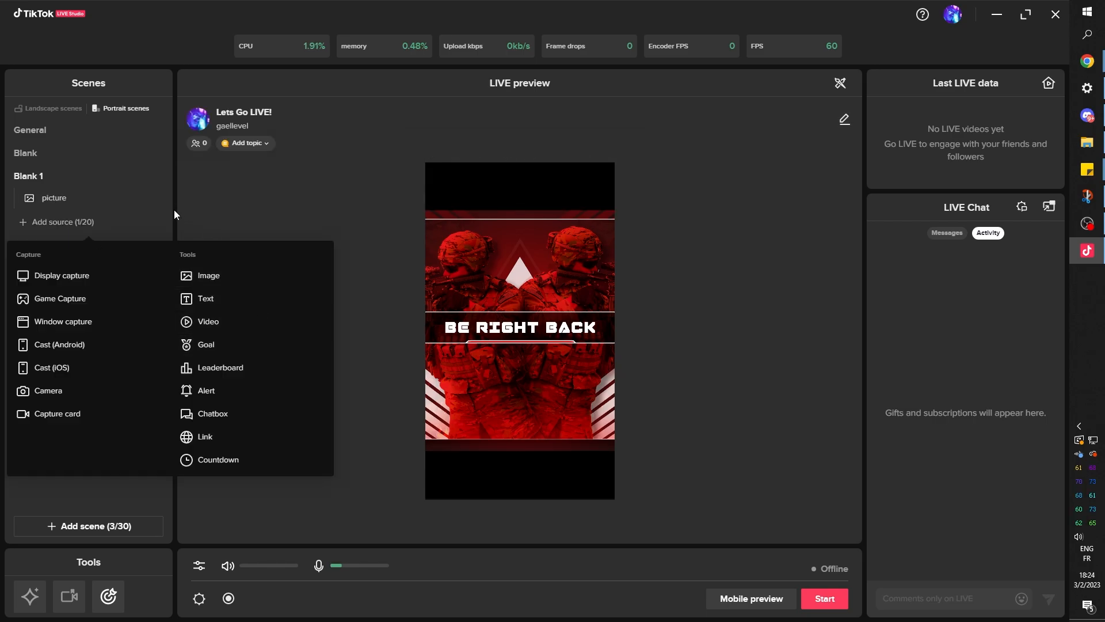
left_click(142, 199)
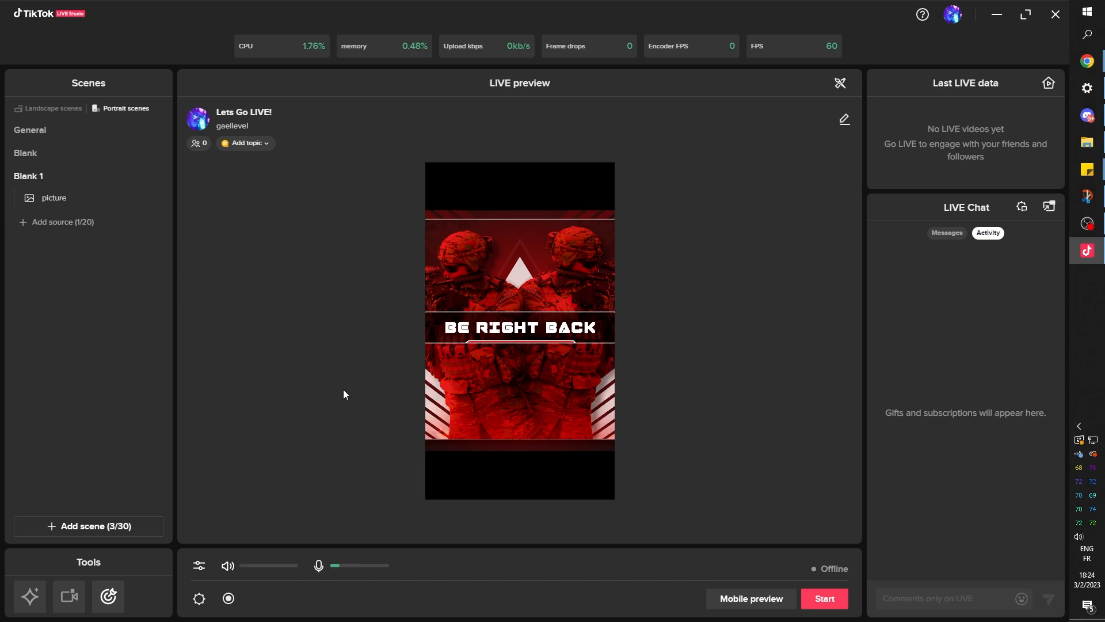
Step: Rename the Be Right Back scene as brb and the Blank scene as Red scene
right_click(27, 175)
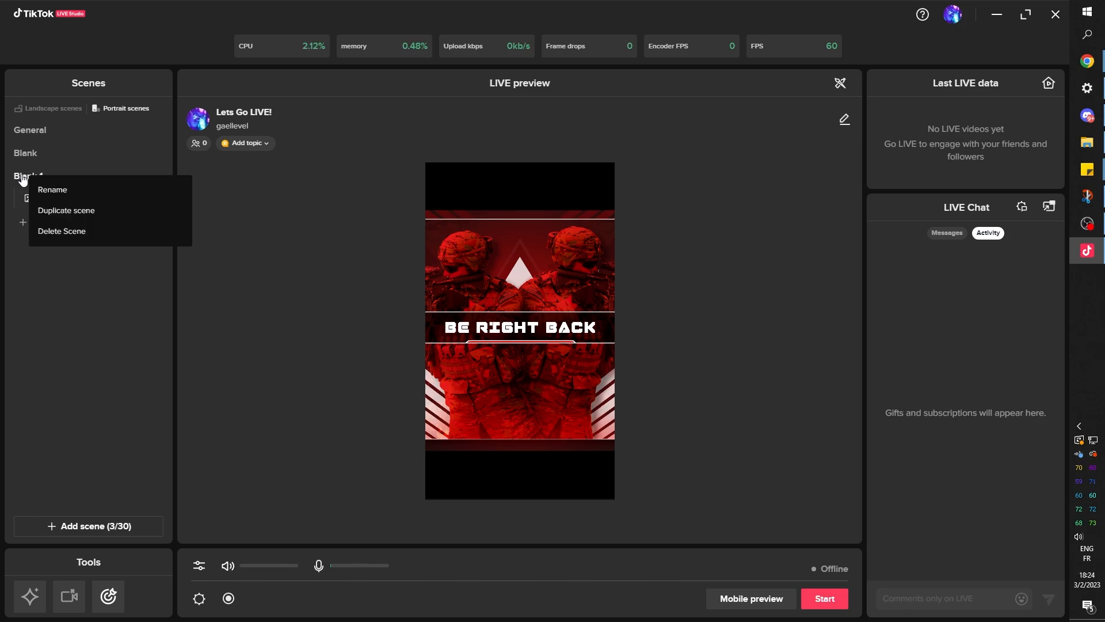
right_click(21, 175)
left_click(45, 189)
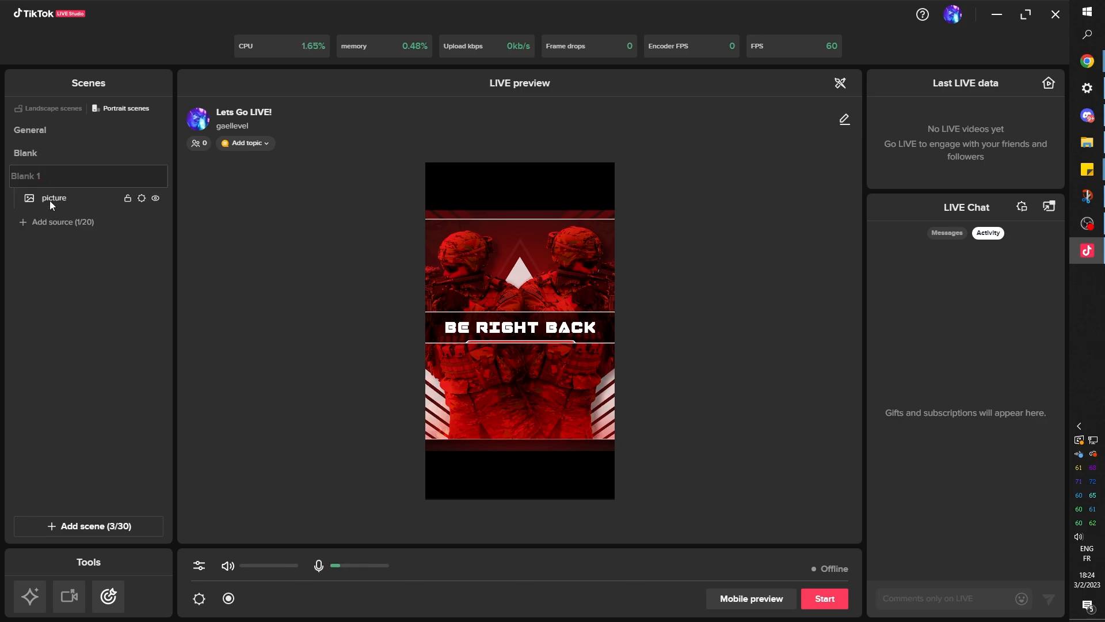
type("brb")
key("Return")
left_click(42, 134)
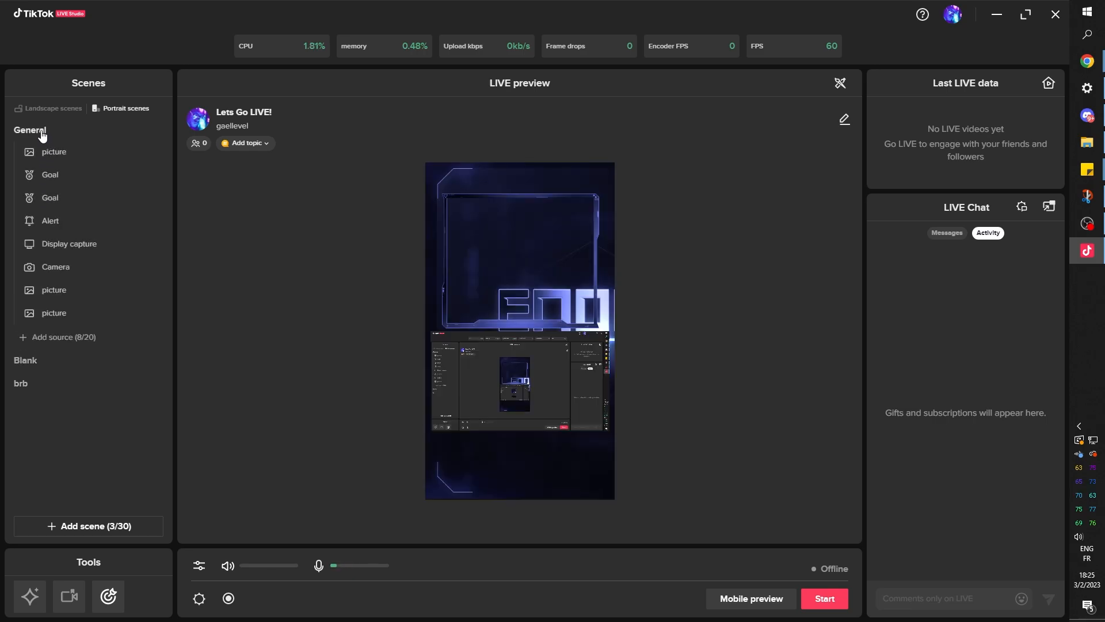
left_click(32, 339)
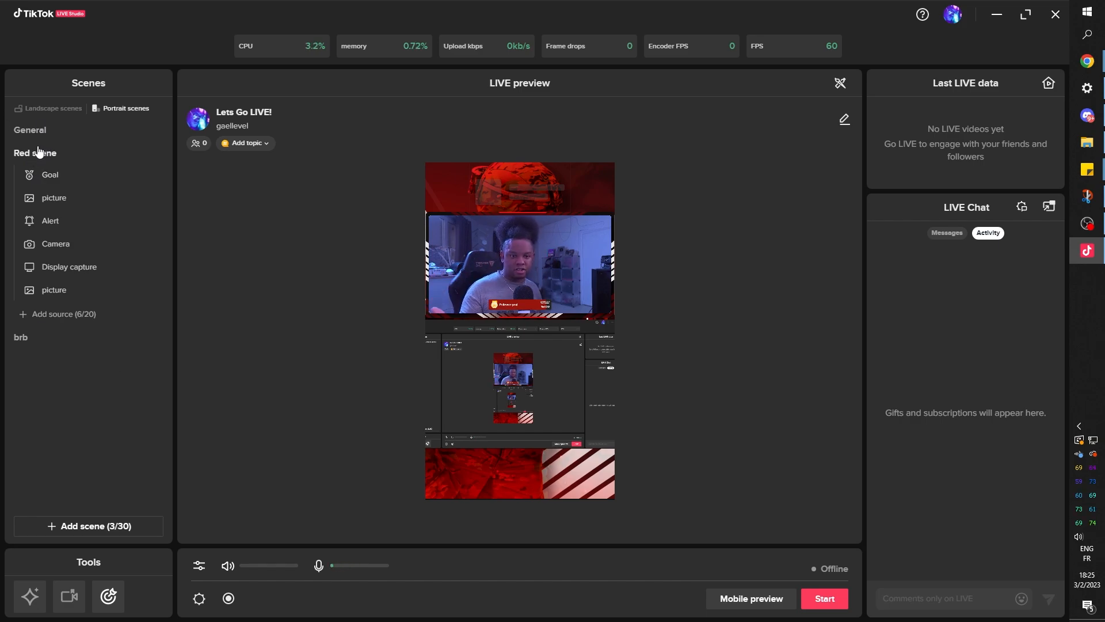
Step: Preview the General, Red scene and brb portrait scenes one after another by switching between them
left_click(26, 133)
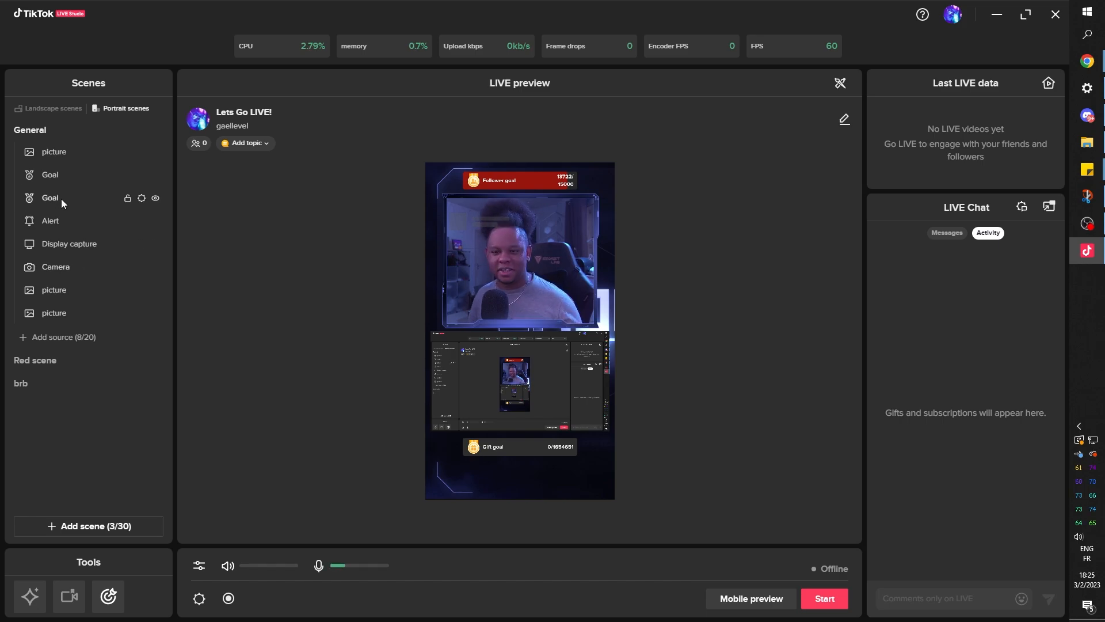
left_click(42, 369)
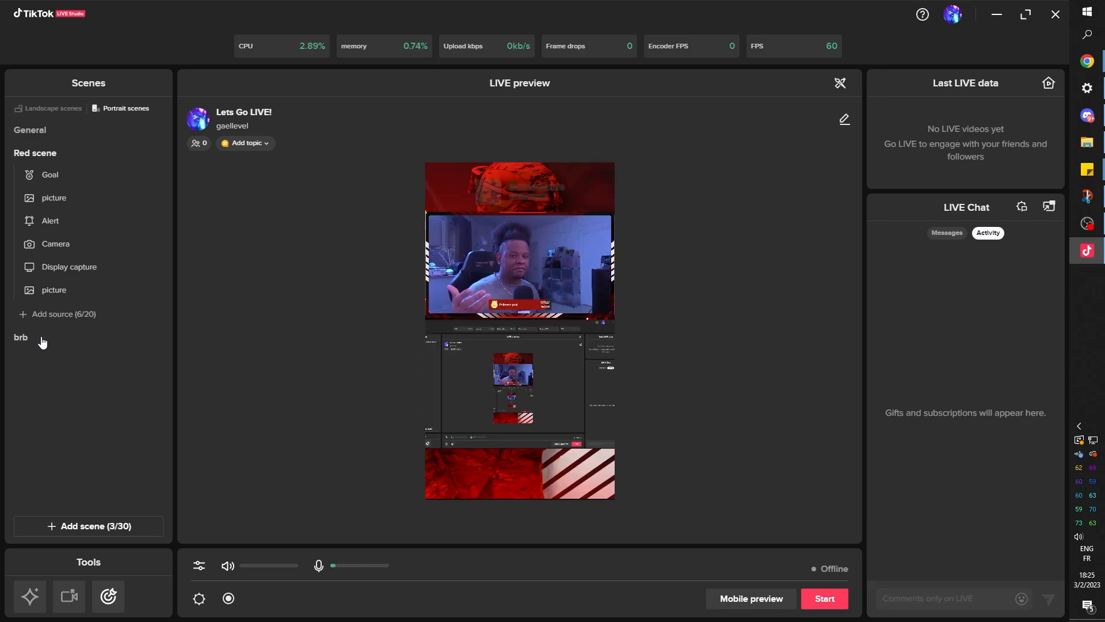
left_click(42, 342)
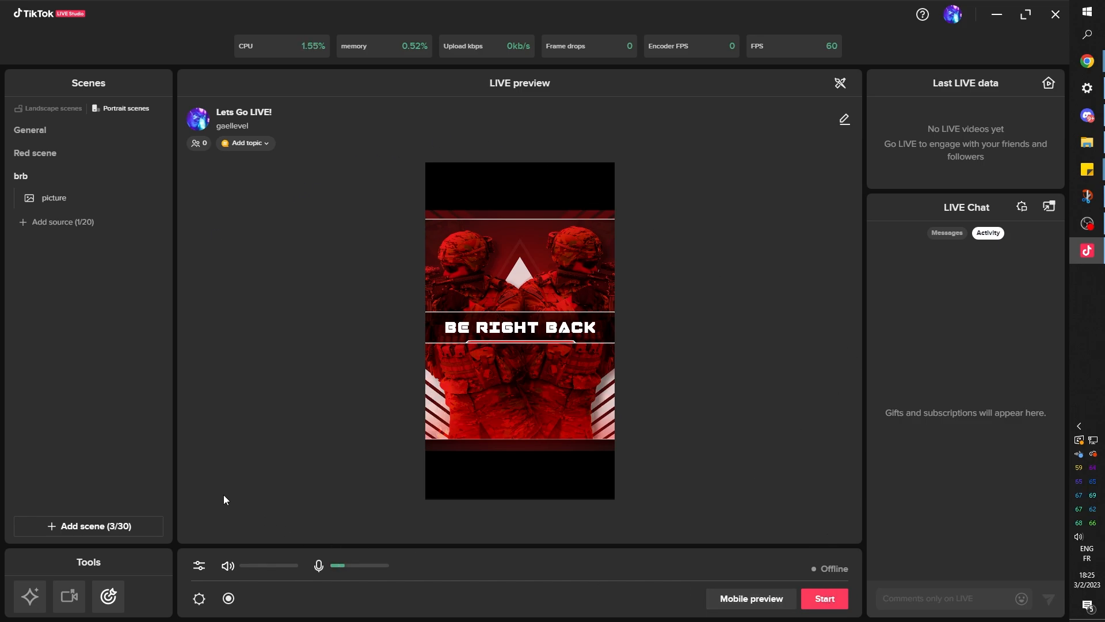
Step: Examine the microphone and primary speaker volume controls in the audio mixer and close it
left_click(199, 566)
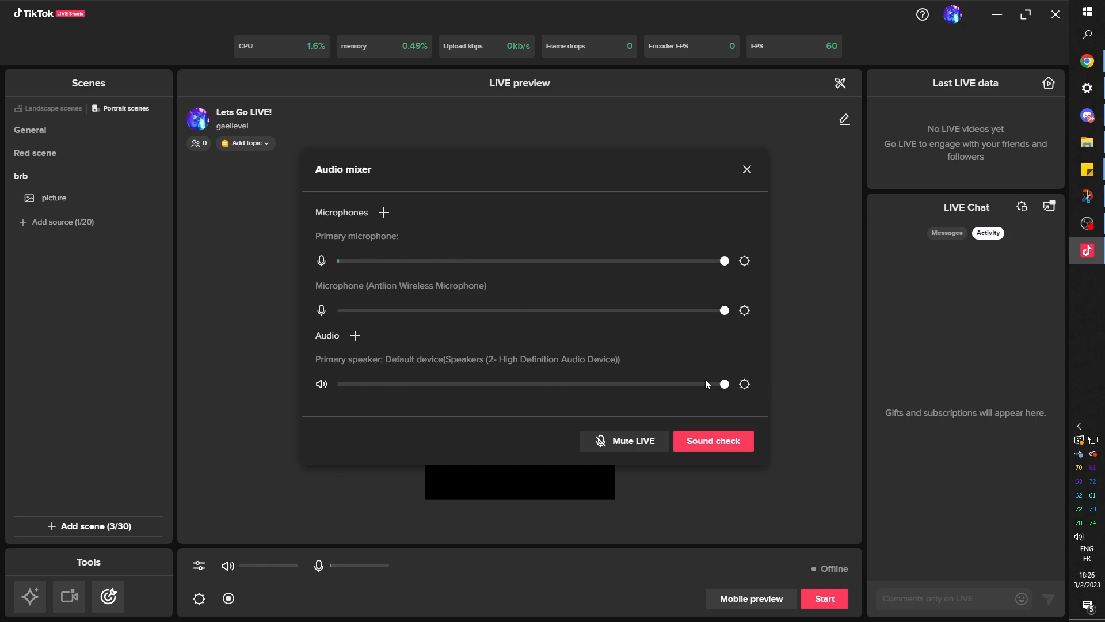
mouse_move(724, 386)
mouse_move(724, 388)
left_mouse_down()
mouse_move(612, 387)
mouse_move(705, 386)
left_mouse_up()
left_click(747, 169)
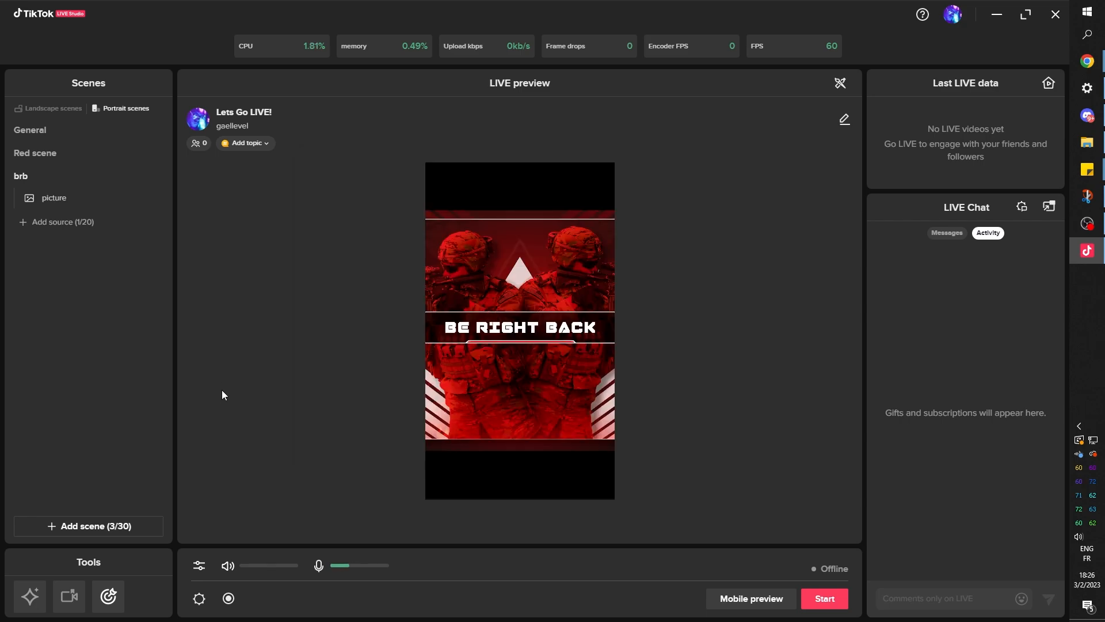
Step: Examine the stream quality values, recording path and format options, and hotkey assignments in the stream settings
left_click(199, 600)
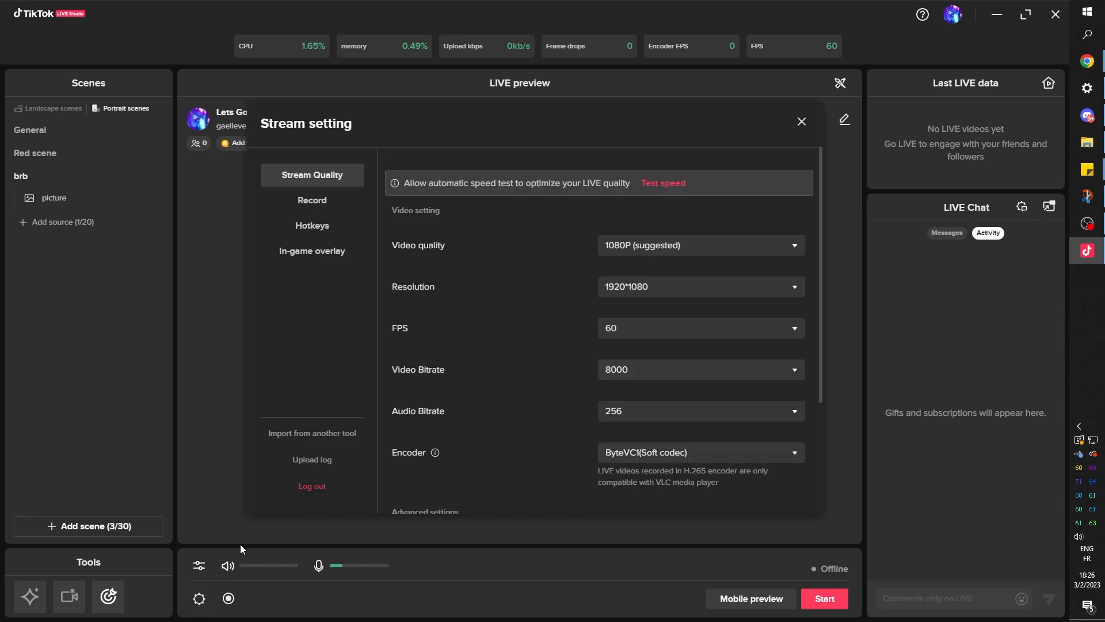
left_click(313, 212)
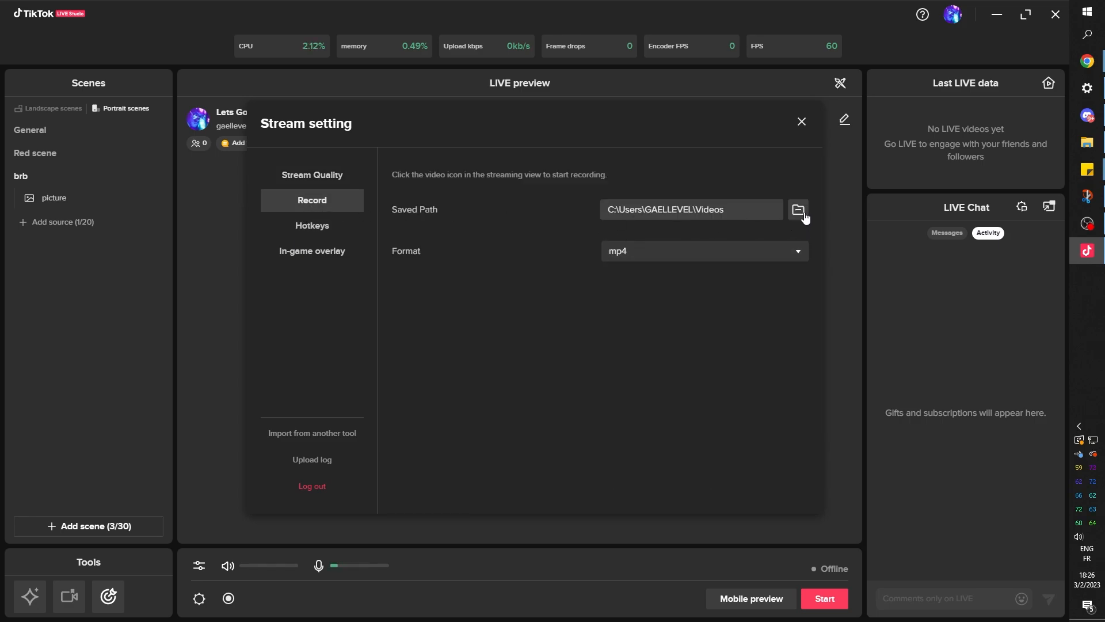
left_click(802, 255)
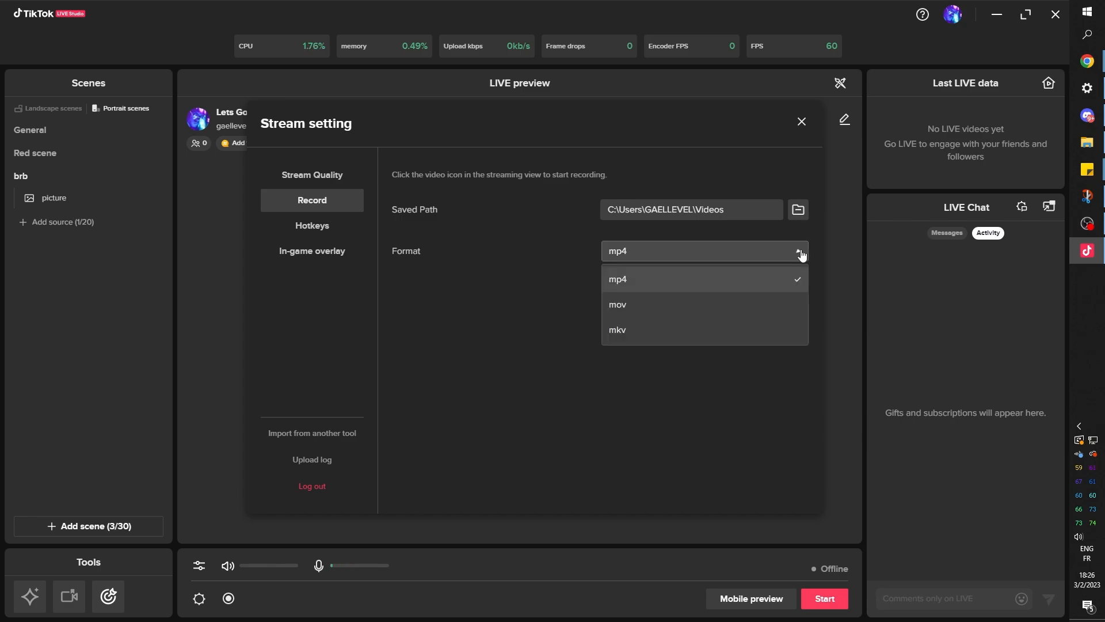
left_click(300, 229)
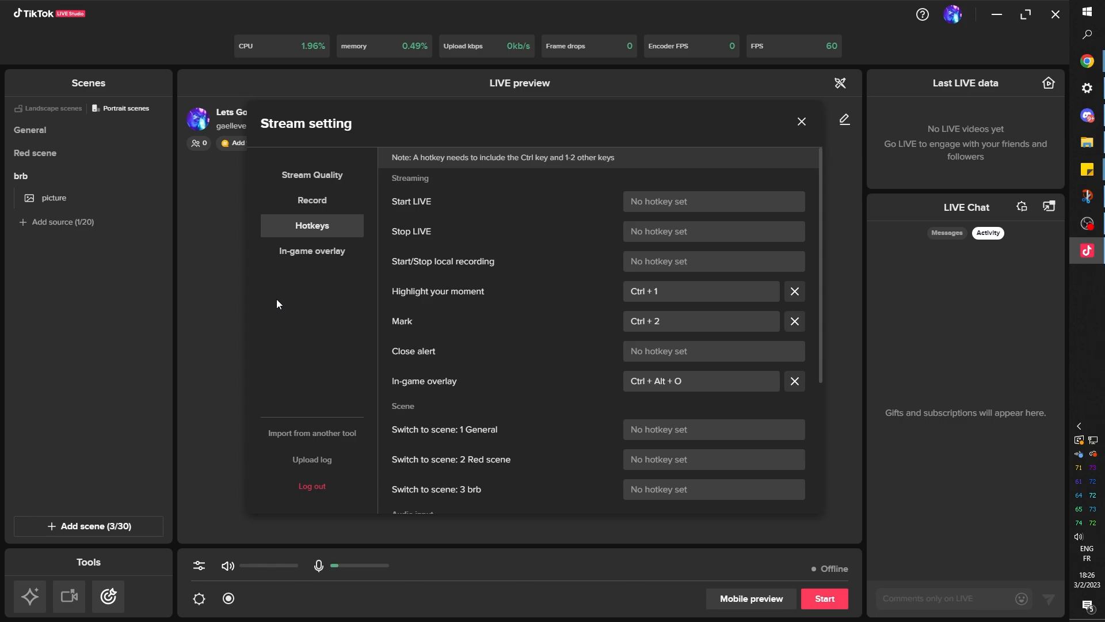
Step: Turn on the in-game overlay in the stream settings and accept the windowed-mode notice
left_click(309, 249)
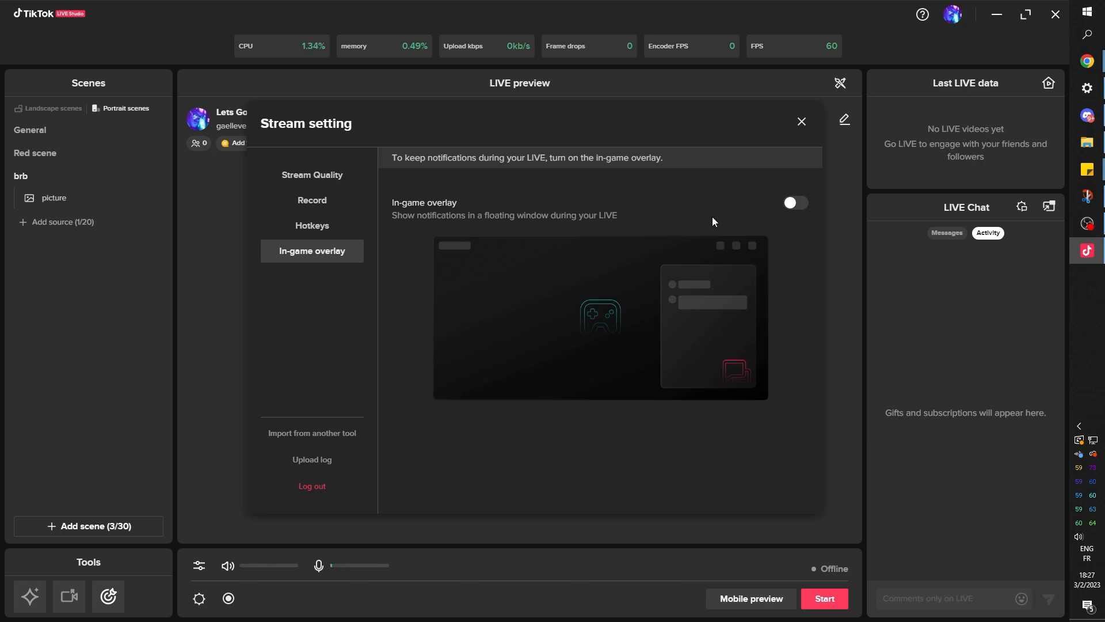
left_click(796, 204)
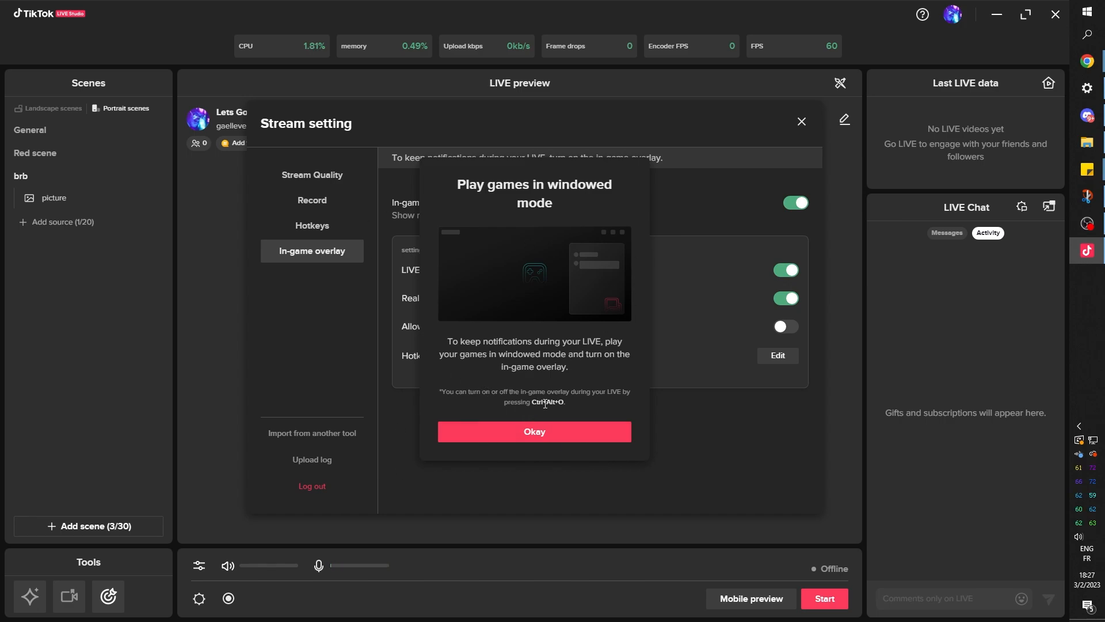
left_click(527, 438)
Step: Switch to Chrome to check the floating LIVE Chat panel over different web pages, shift the panel slightly, and return to TikTok LIVE Studio
left_click_drag(505, 145, 708, 239)
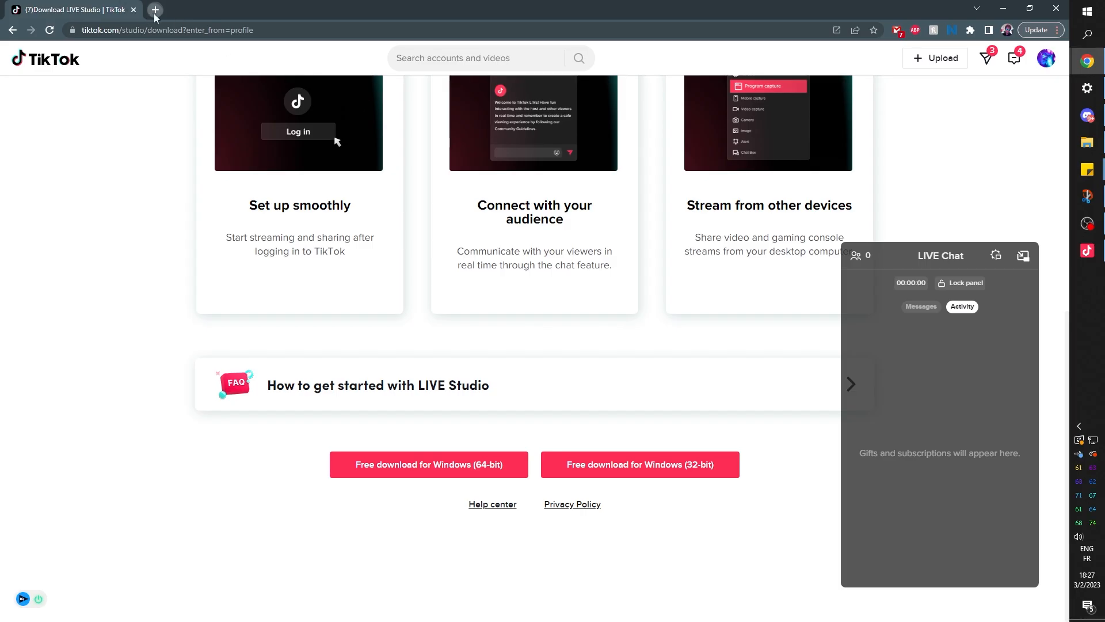
left_click(155, 9)
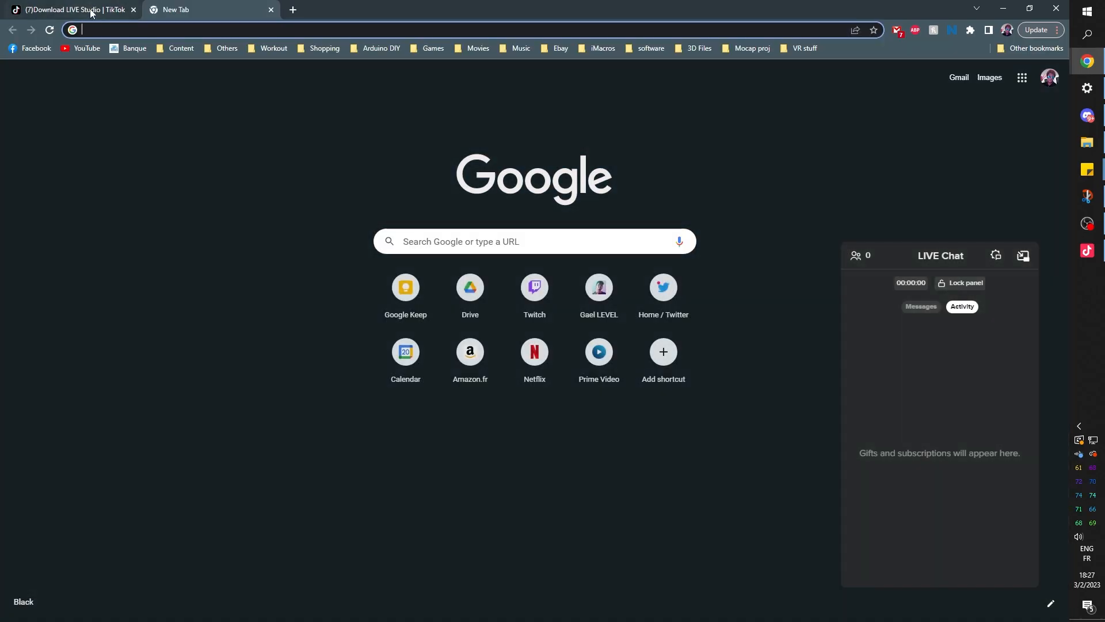
left_click(91, 12)
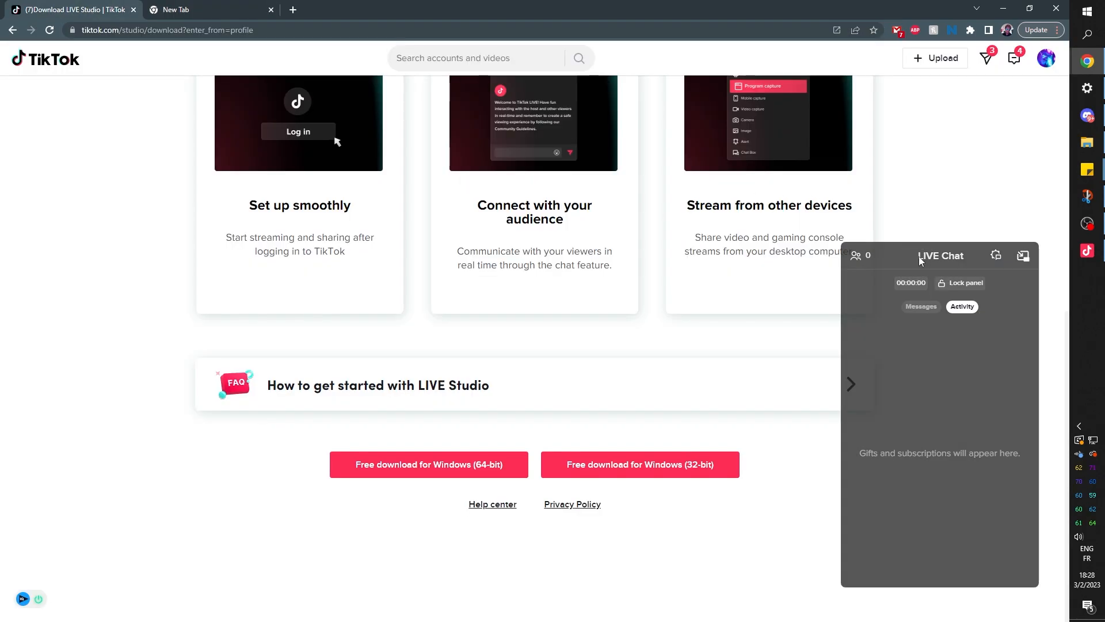
mouse_move(917, 258)
left_mouse_down()
mouse_move(916, 226)
mouse_move(921, 254)
mouse_move(900, 266)
left_mouse_up()
key("alt+Tab")
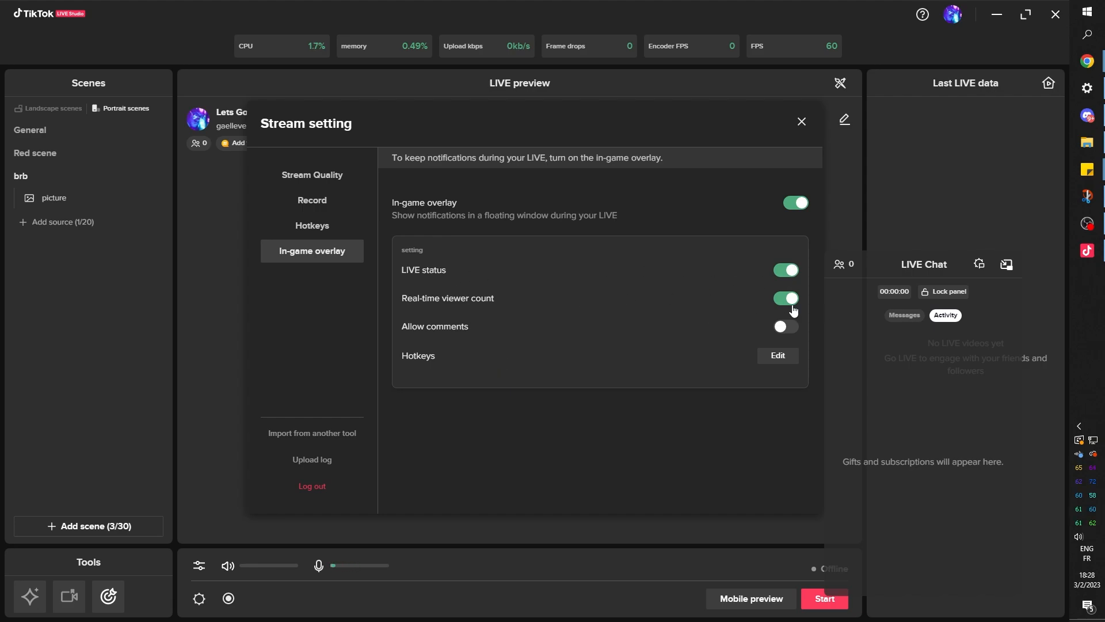
Step: Allow comments in the in-game overlay and switch the overlay off
left_click(781, 327)
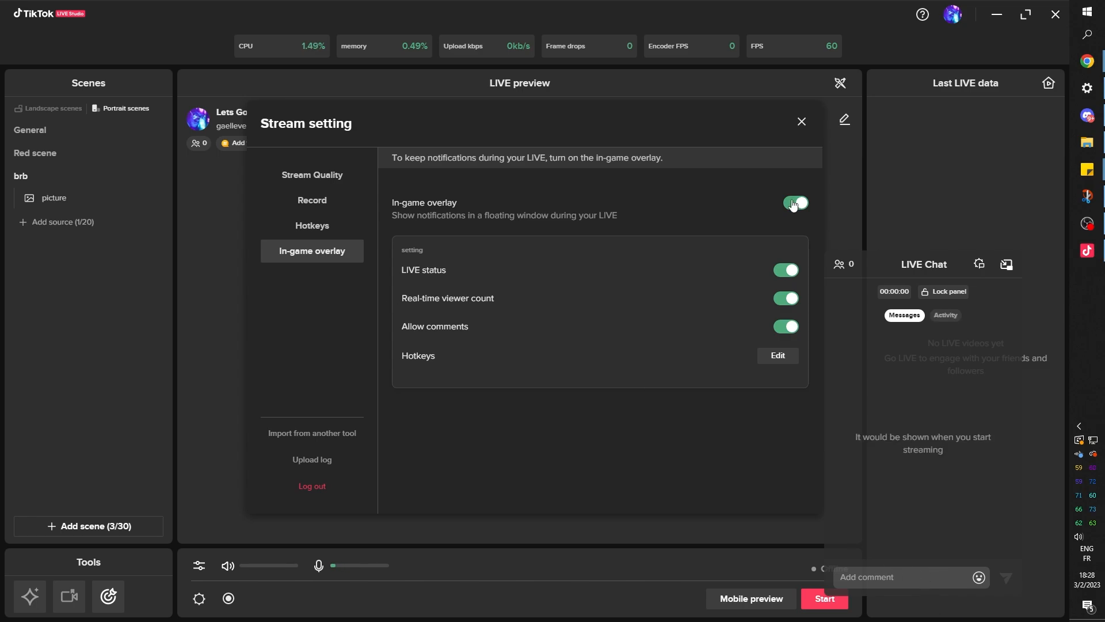
left_click(794, 203)
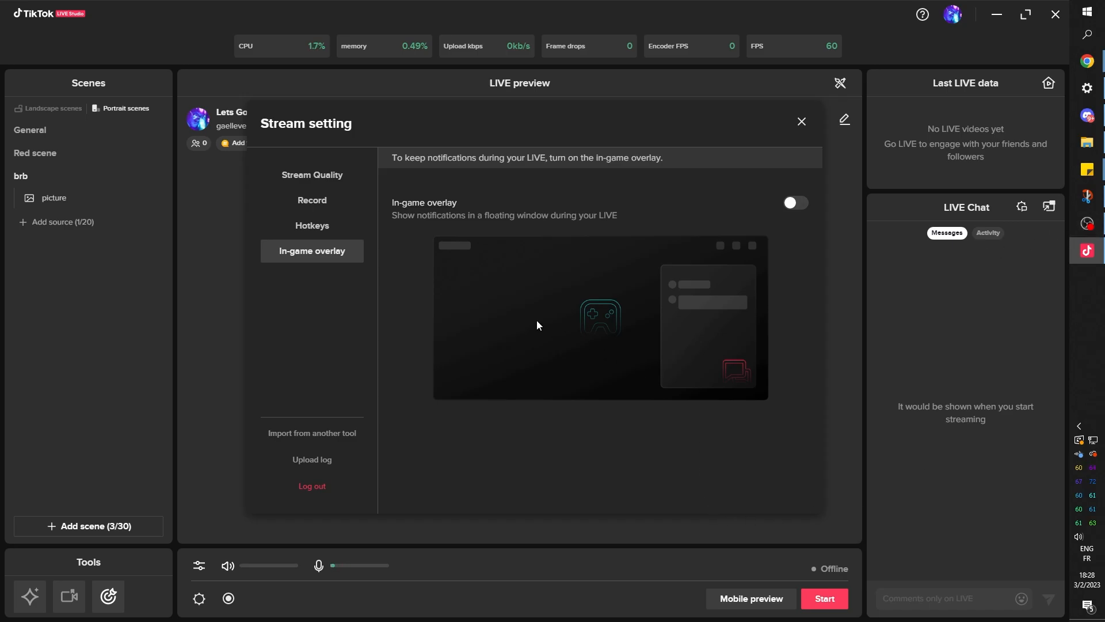
Step: Close the stream settings and switch to the Red scene
left_click(802, 122)
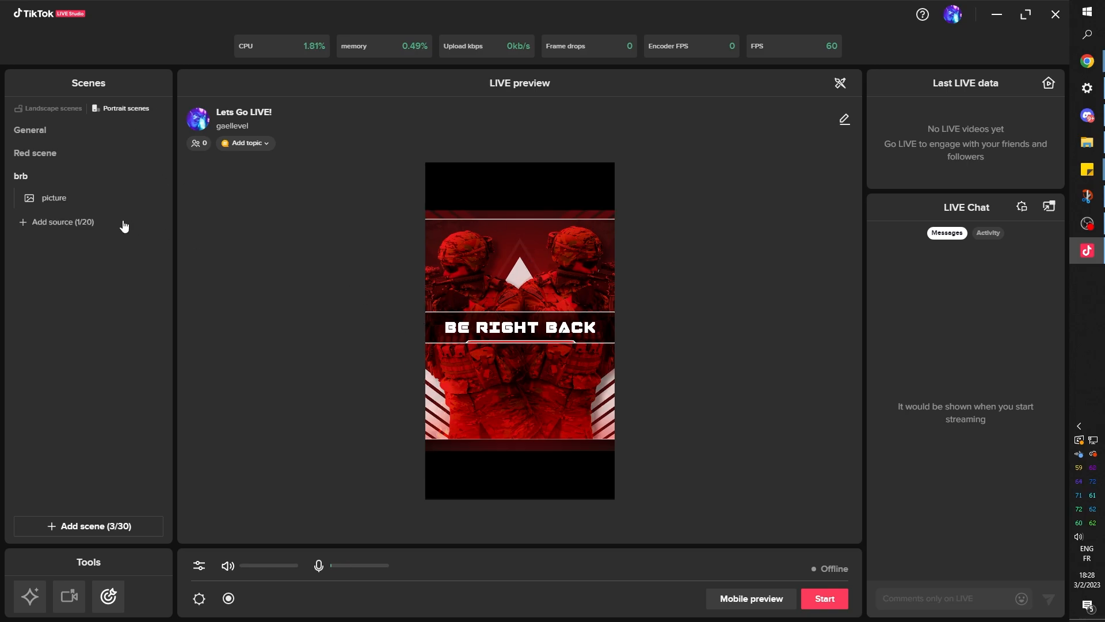
left_click(38, 154)
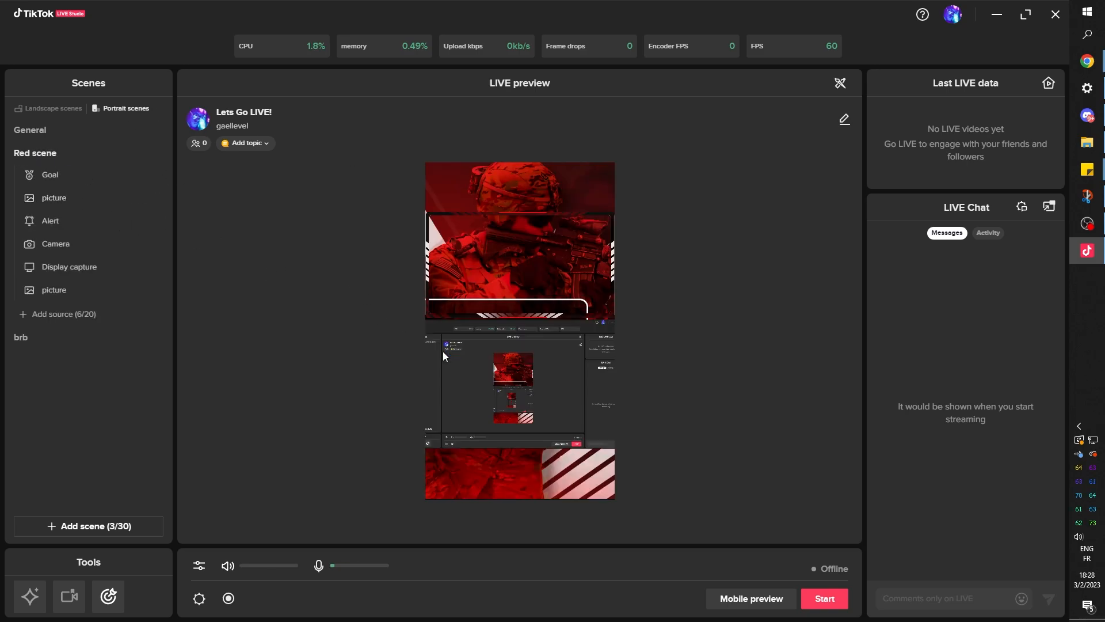